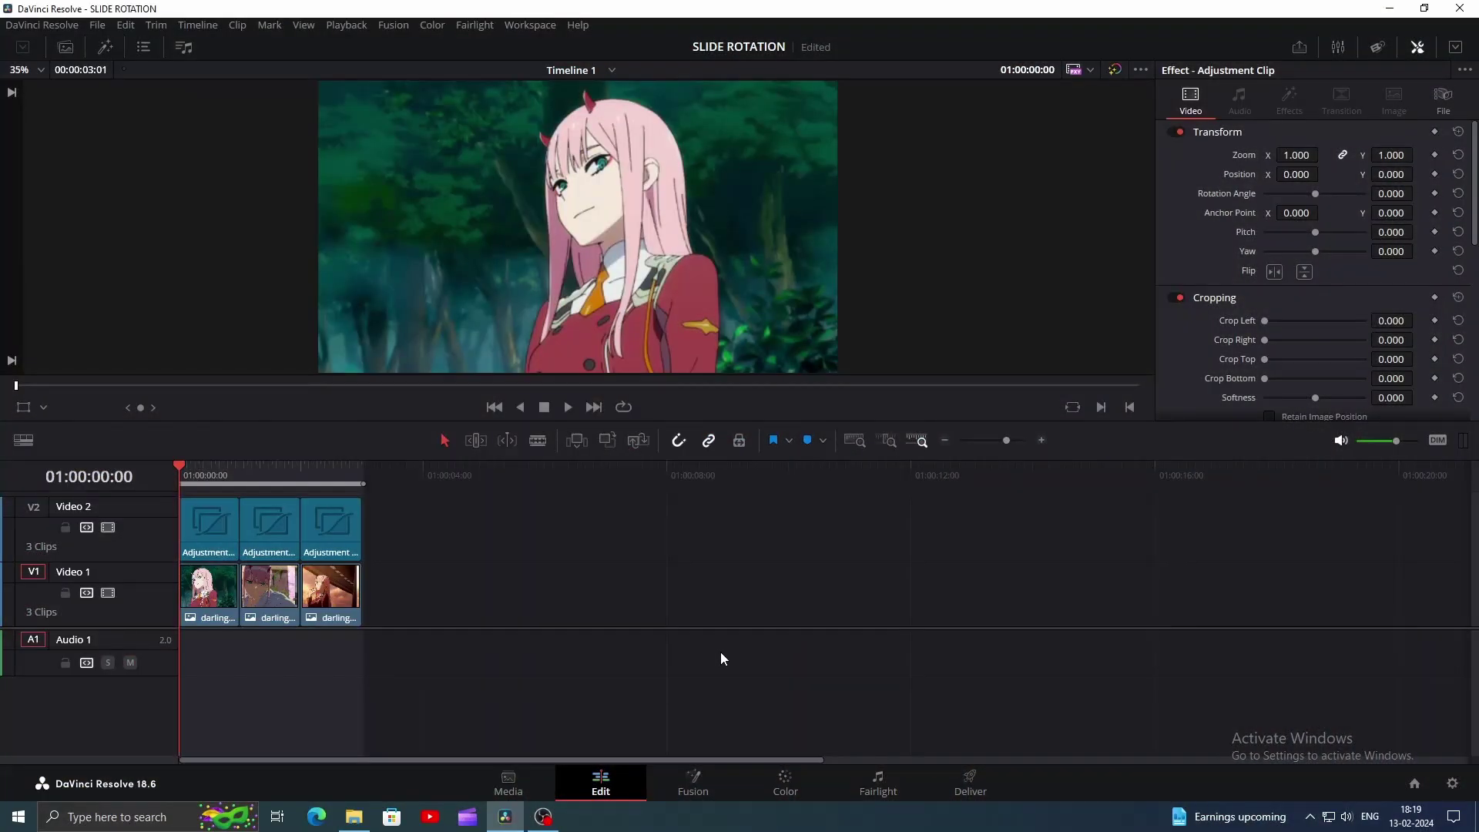
- Play and scrub the Edit timeline, parking the playhead on the first adjustment clip
{"action": "key", "text": "space"}
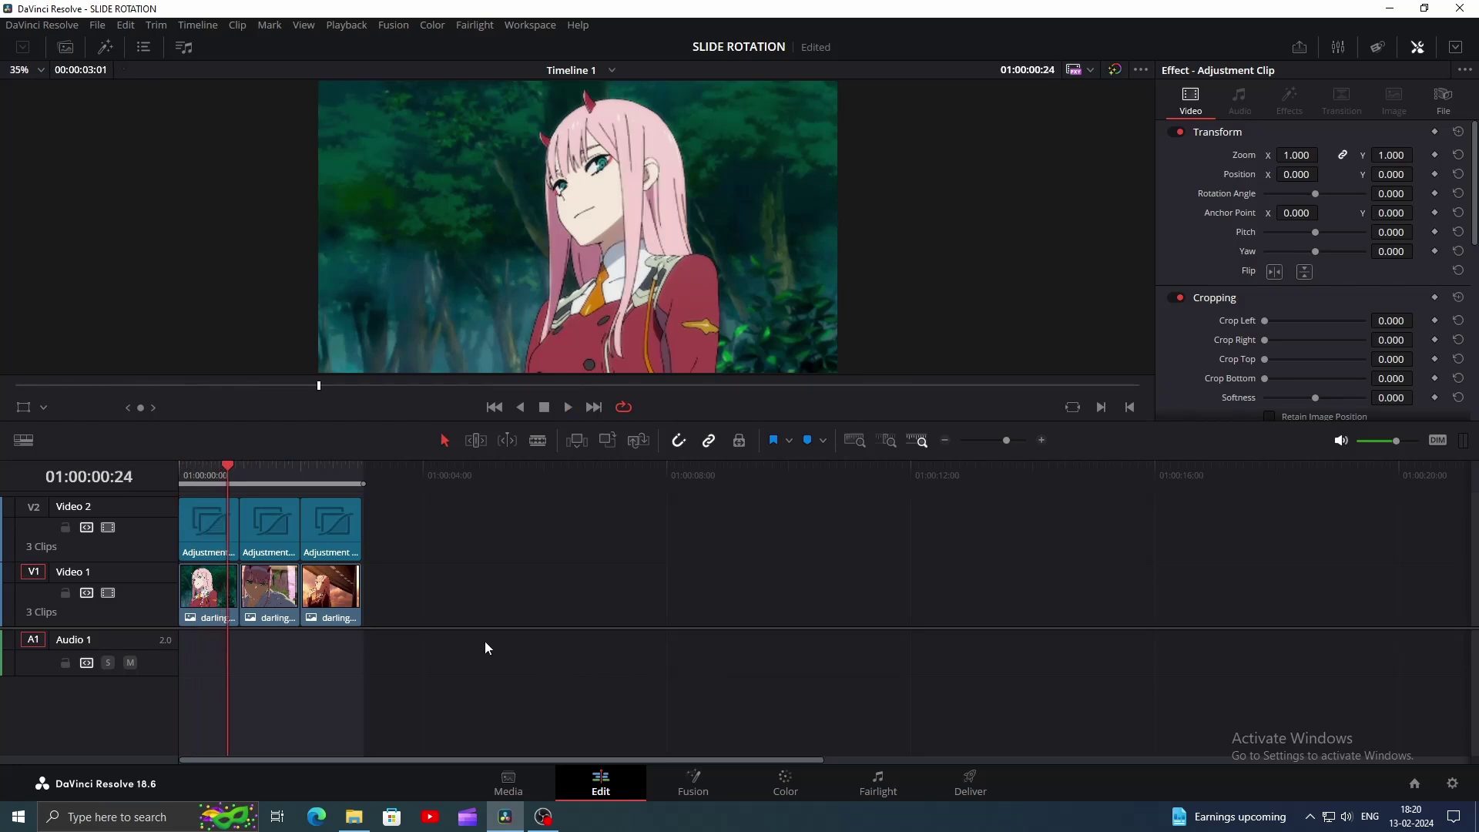
{"action": "left_click_drag", "start_coordinate": [226, 465], "coordinate": [174, 573]}
{"action": "left_click_drag", "start_coordinate": [187, 465], "coordinate": [208, 492]}
- Open the adjustment clip in Fusion and chain two Transform nodes after MediaIn1
{"action": "left_click", "coordinate": [691, 782]}
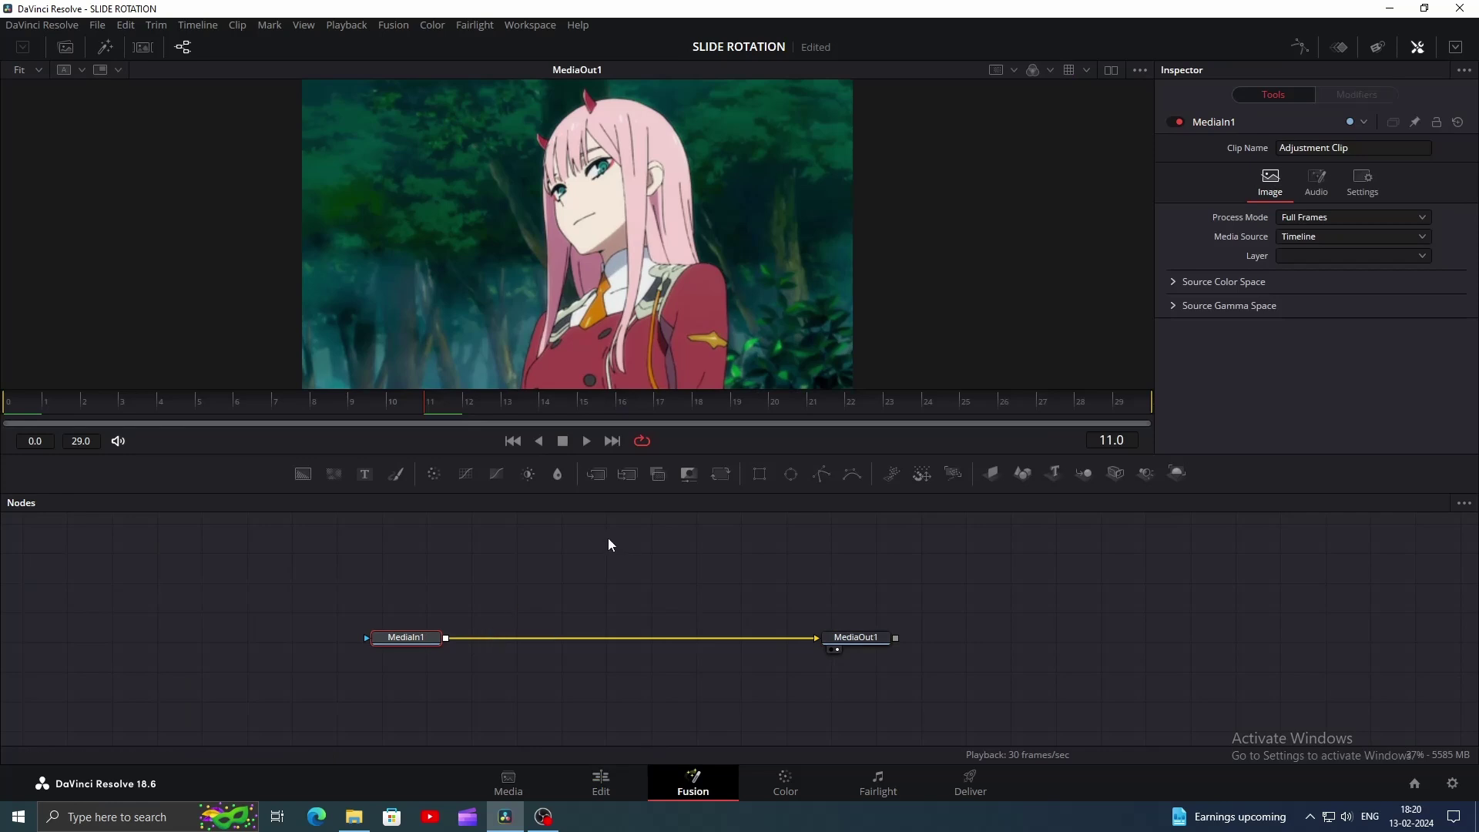
{"action": "left_click", "coordinate": [724, 479]}
{"action": "left_click", "coordinate": [723, 479]}
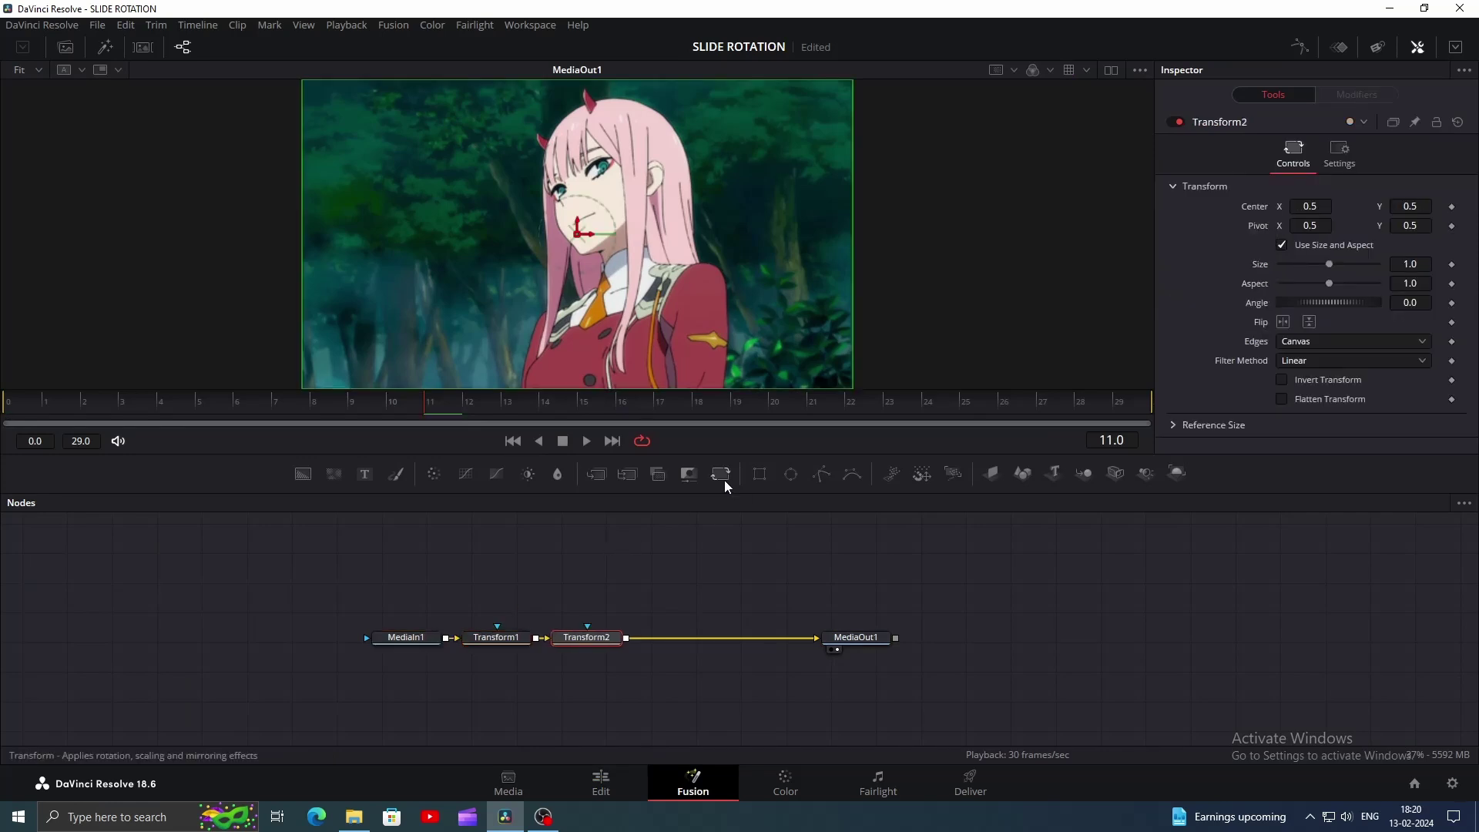
- Keyframe Transform1's Size at 6.0 on frame 0 and preview the zoom
{"action": "left_click", "coordinate": [478, 640]}
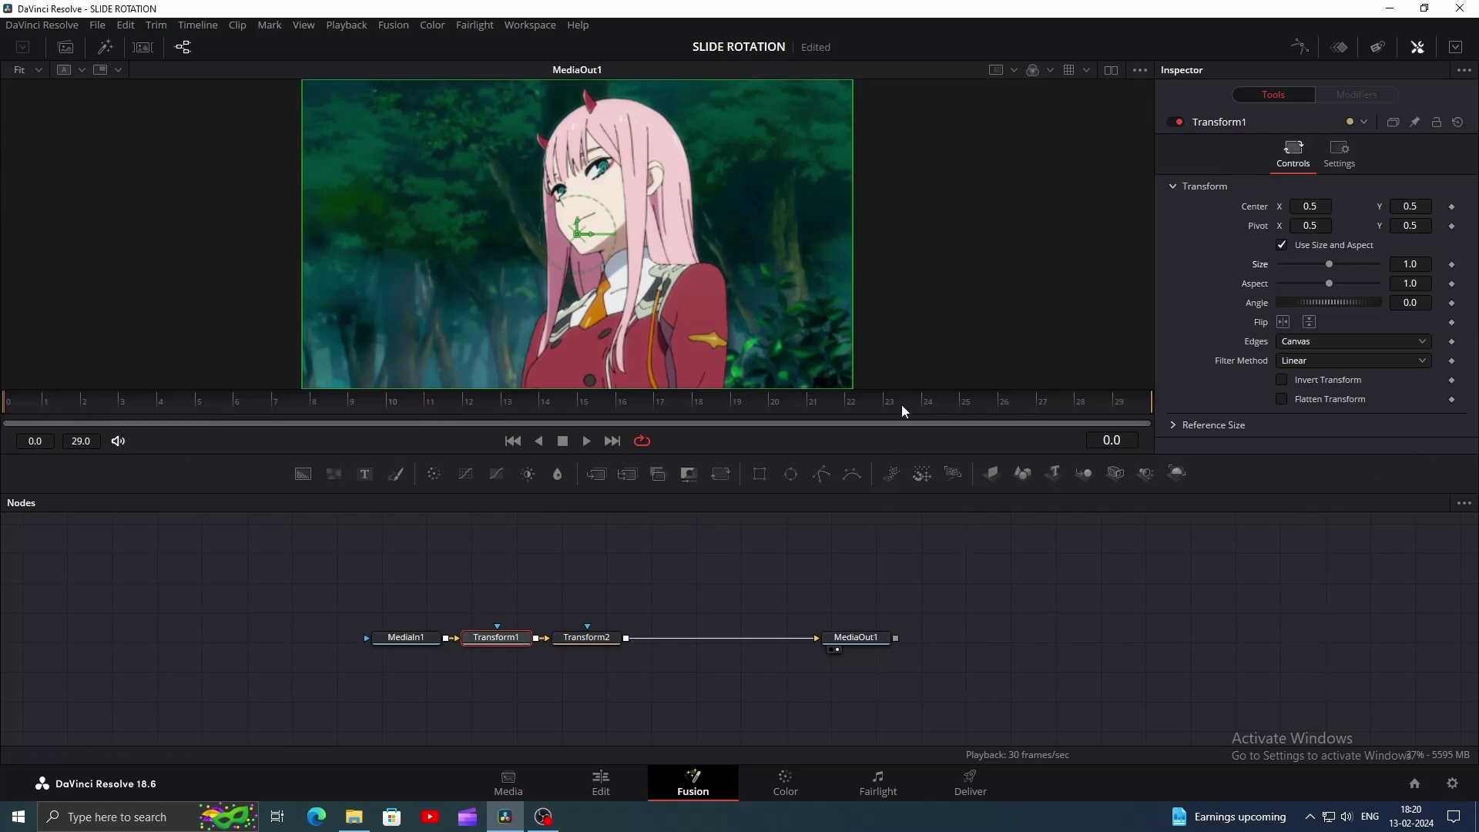
{"action": "left_click", "coordinate": [1451, 266]}
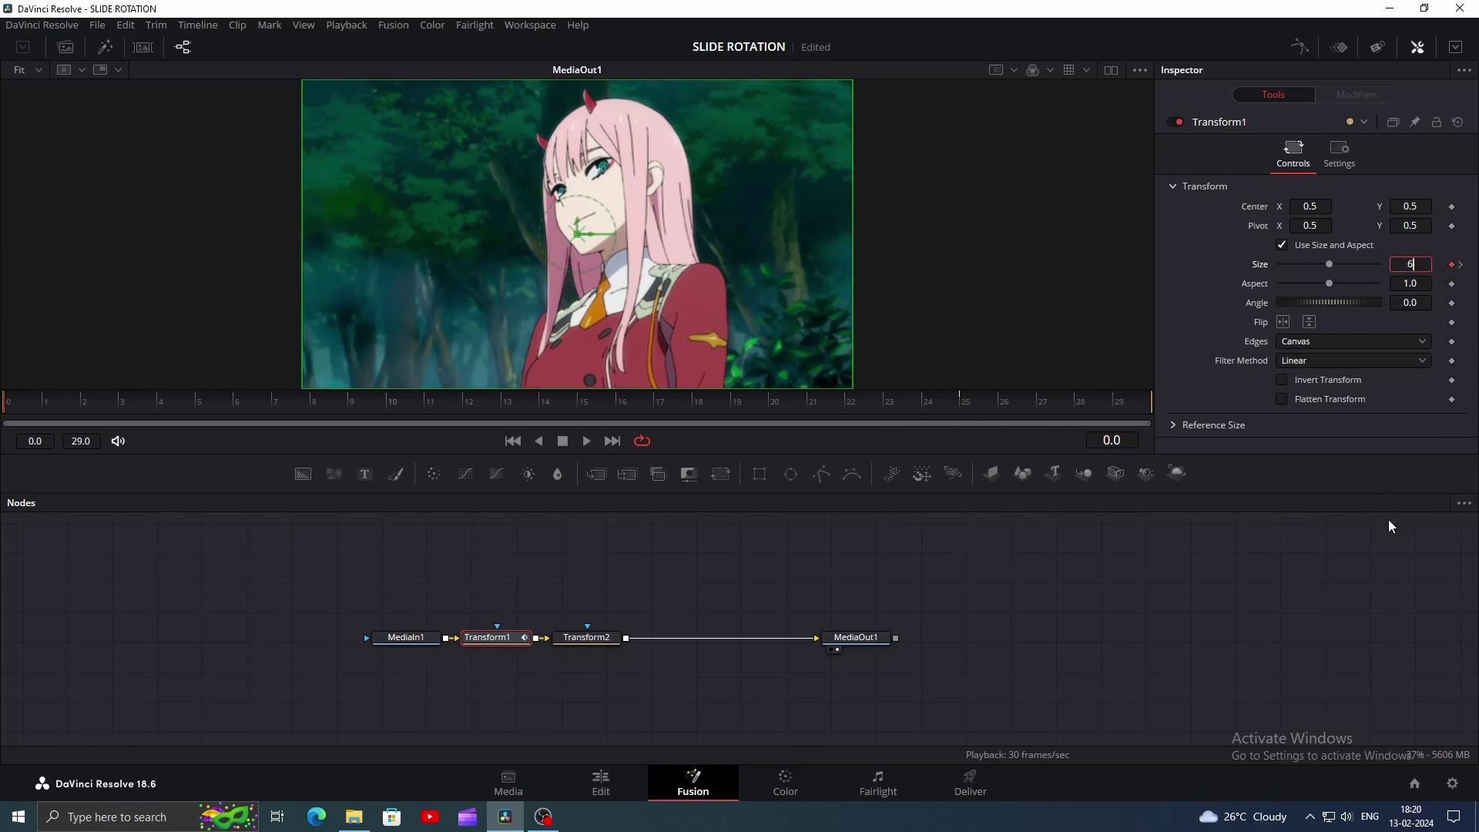
{"action": "key", "text": "Return"}
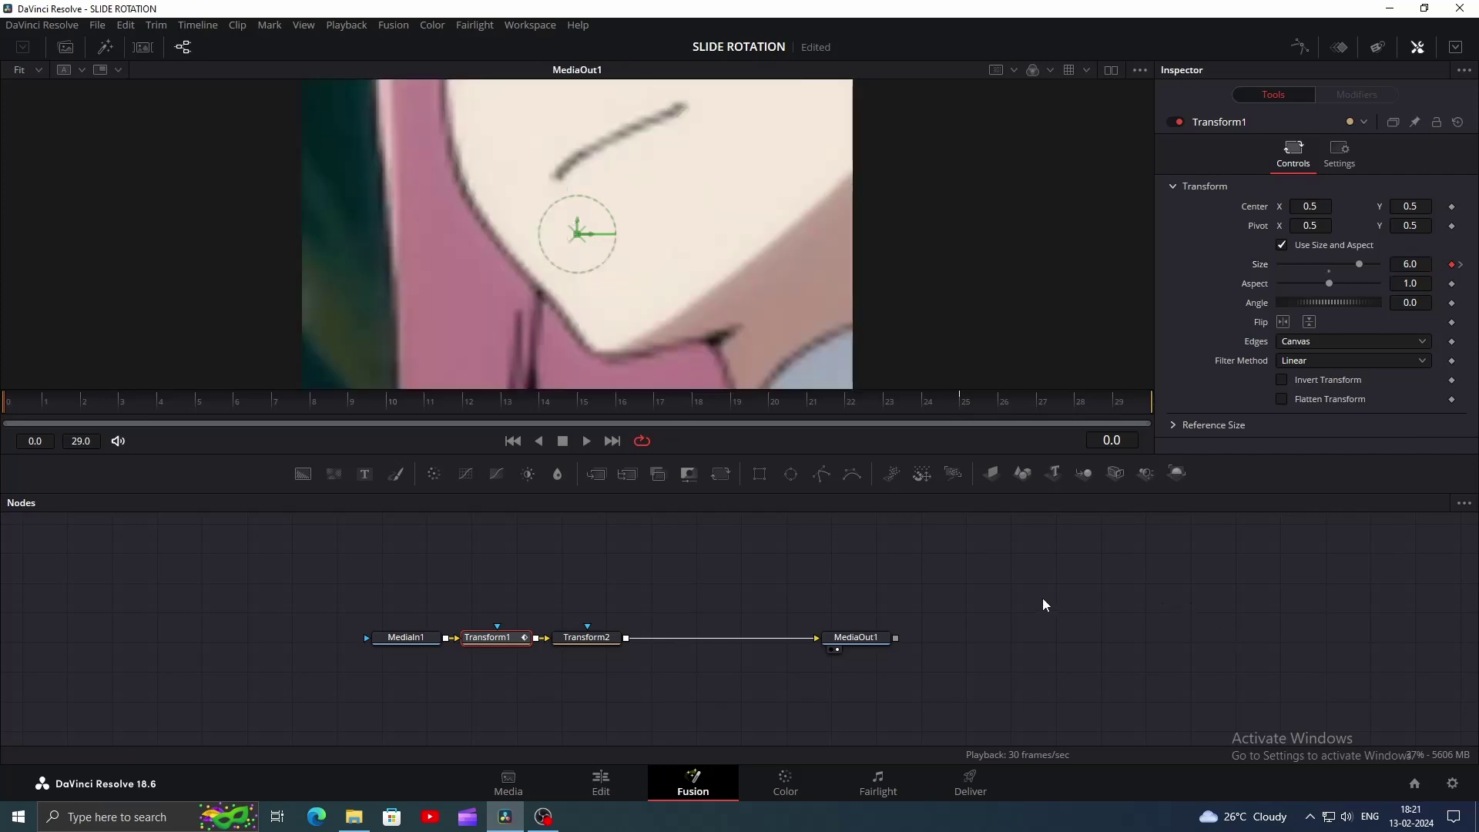
{"action": "key", "text": "space"}
{"action": "key", "text": "space"}
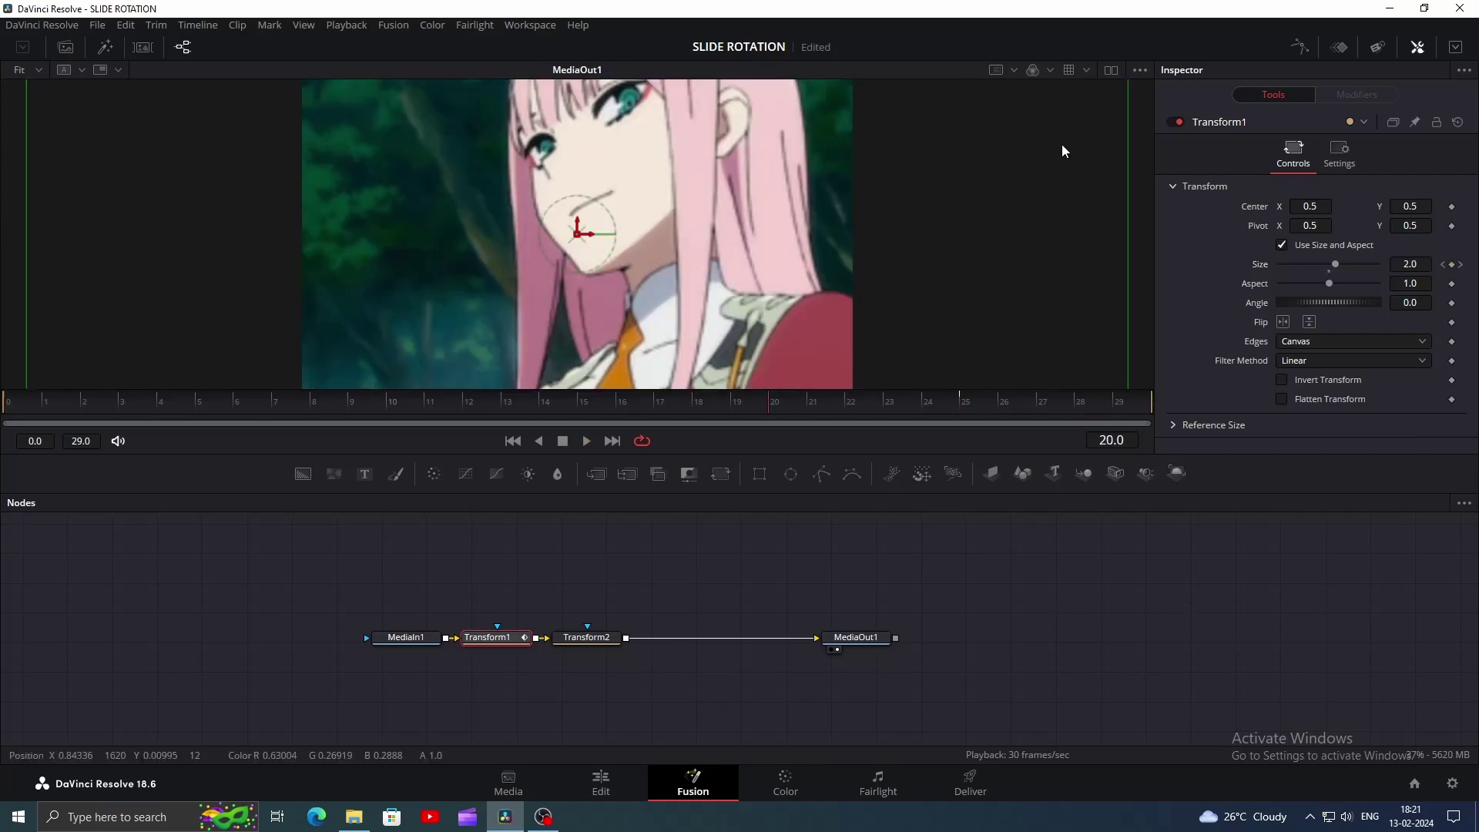
- Smooth Transform1's Size keyframes in the Spline graph so it drops steeply from 6, then eases gently
{"action": "left_click", "coordinate": [1299, 47]}
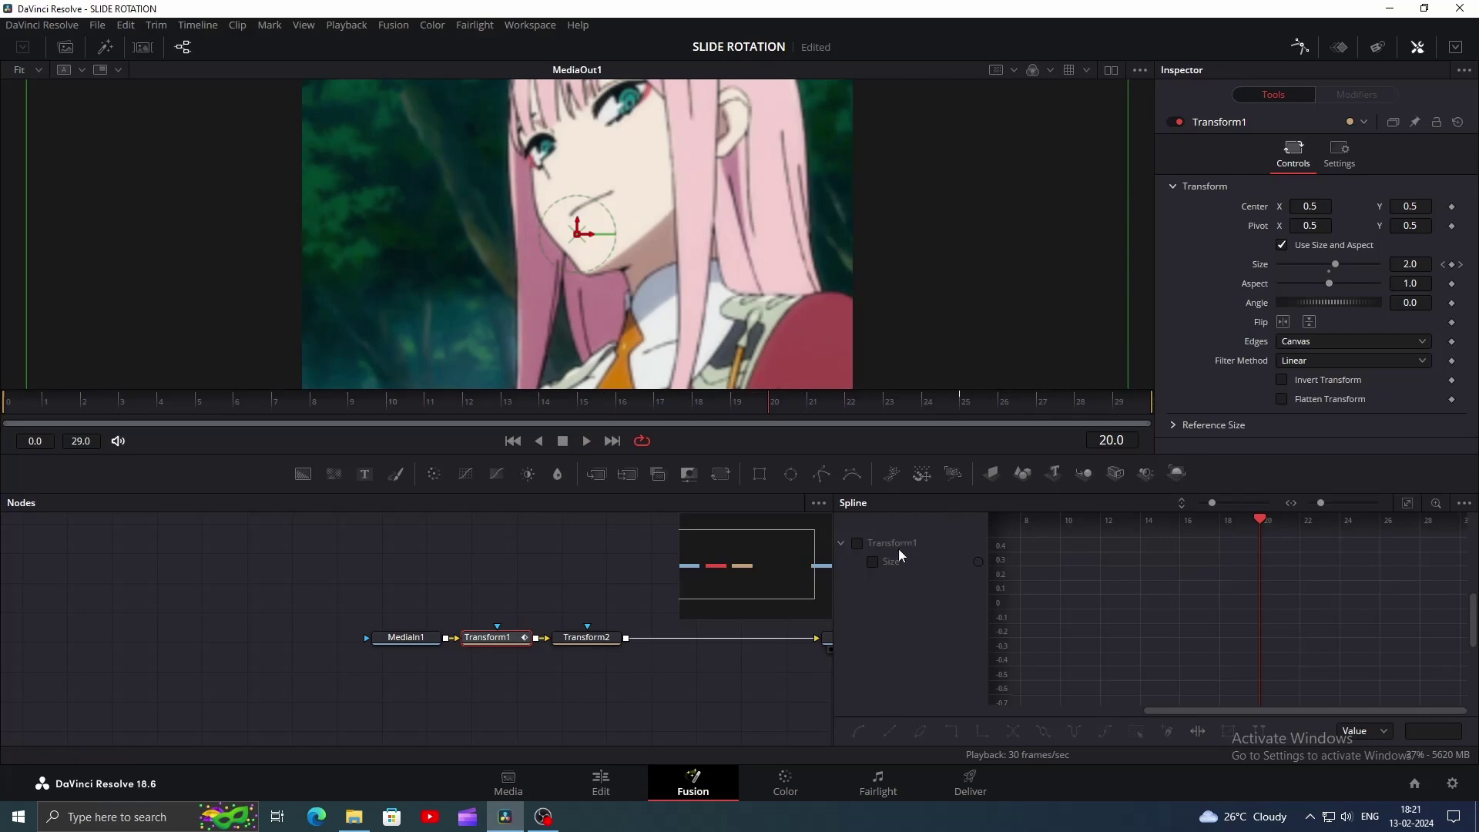
{"action": "left_click", "coordinate": [873, 561]}
{"action": "left_click", "coordinate": [1414, 499]}
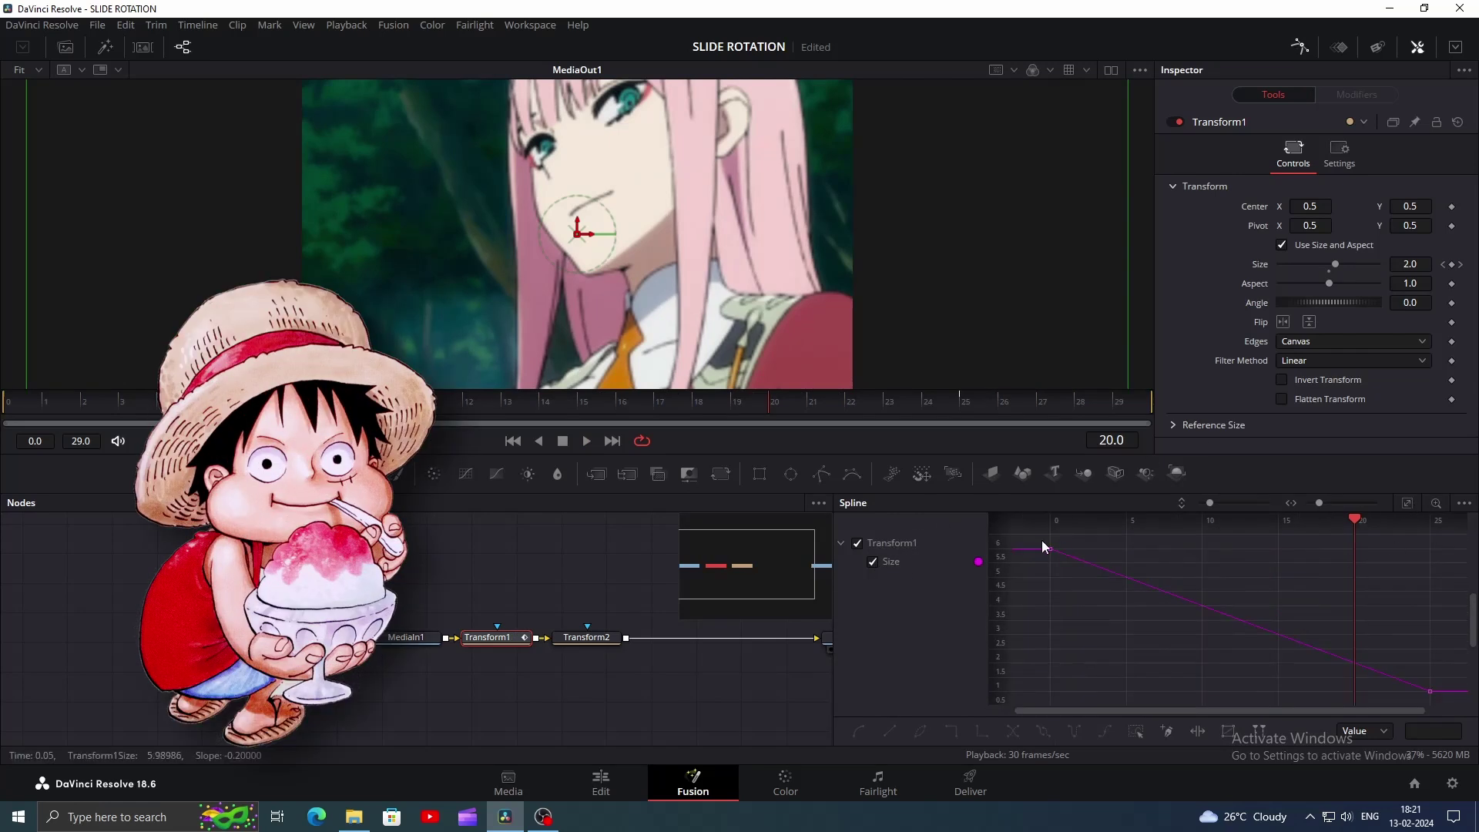
{"action": "left_click_drag", "start_coordinate": [1041, 539], "coordinate": [1440, 705]}
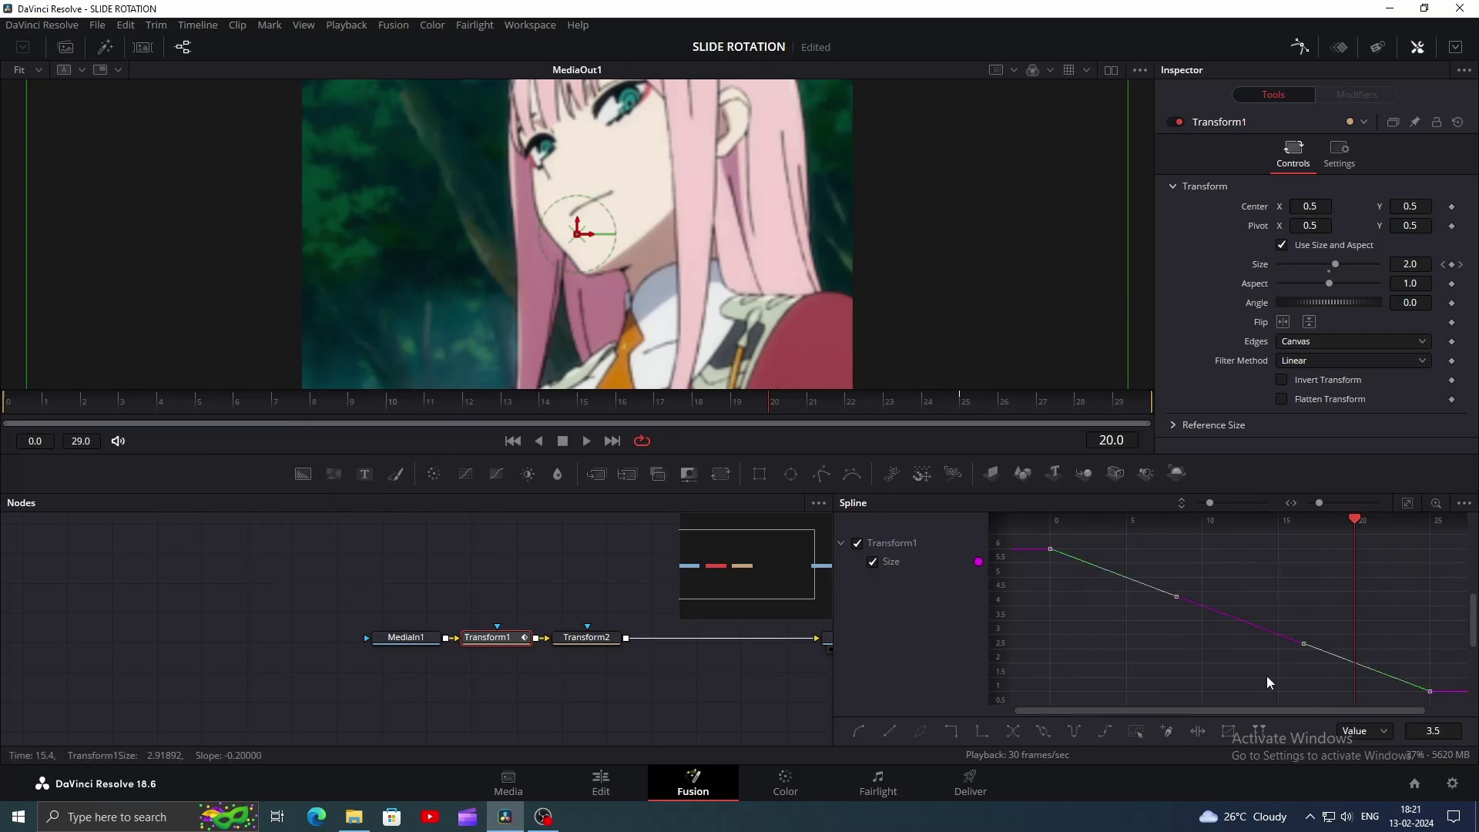
{"action": "key", "text": "s"}
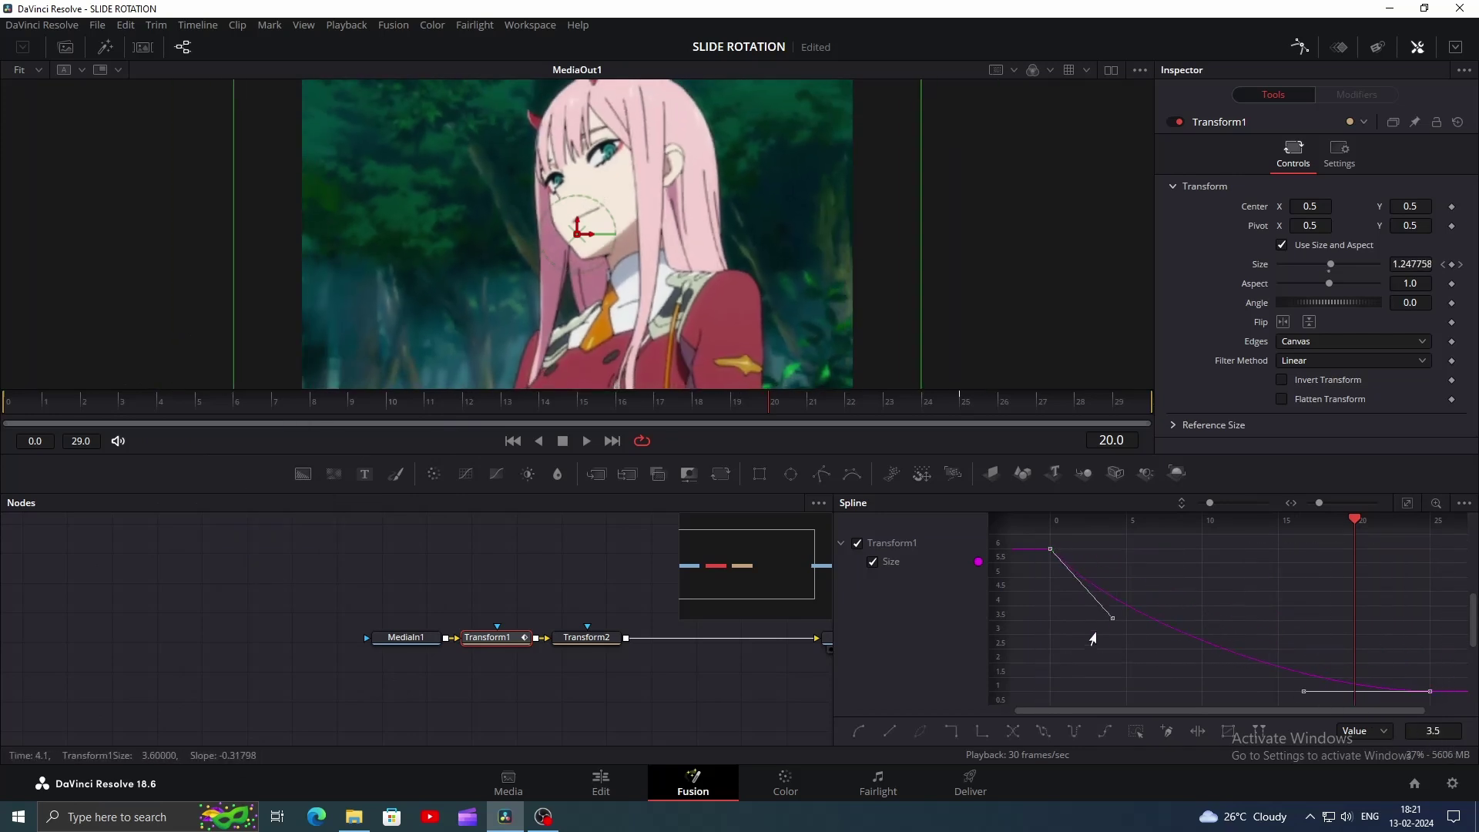
{"action": "left_click_drag", "start_coordinate": [1112, 618], "coordinate": [1047, 675]}
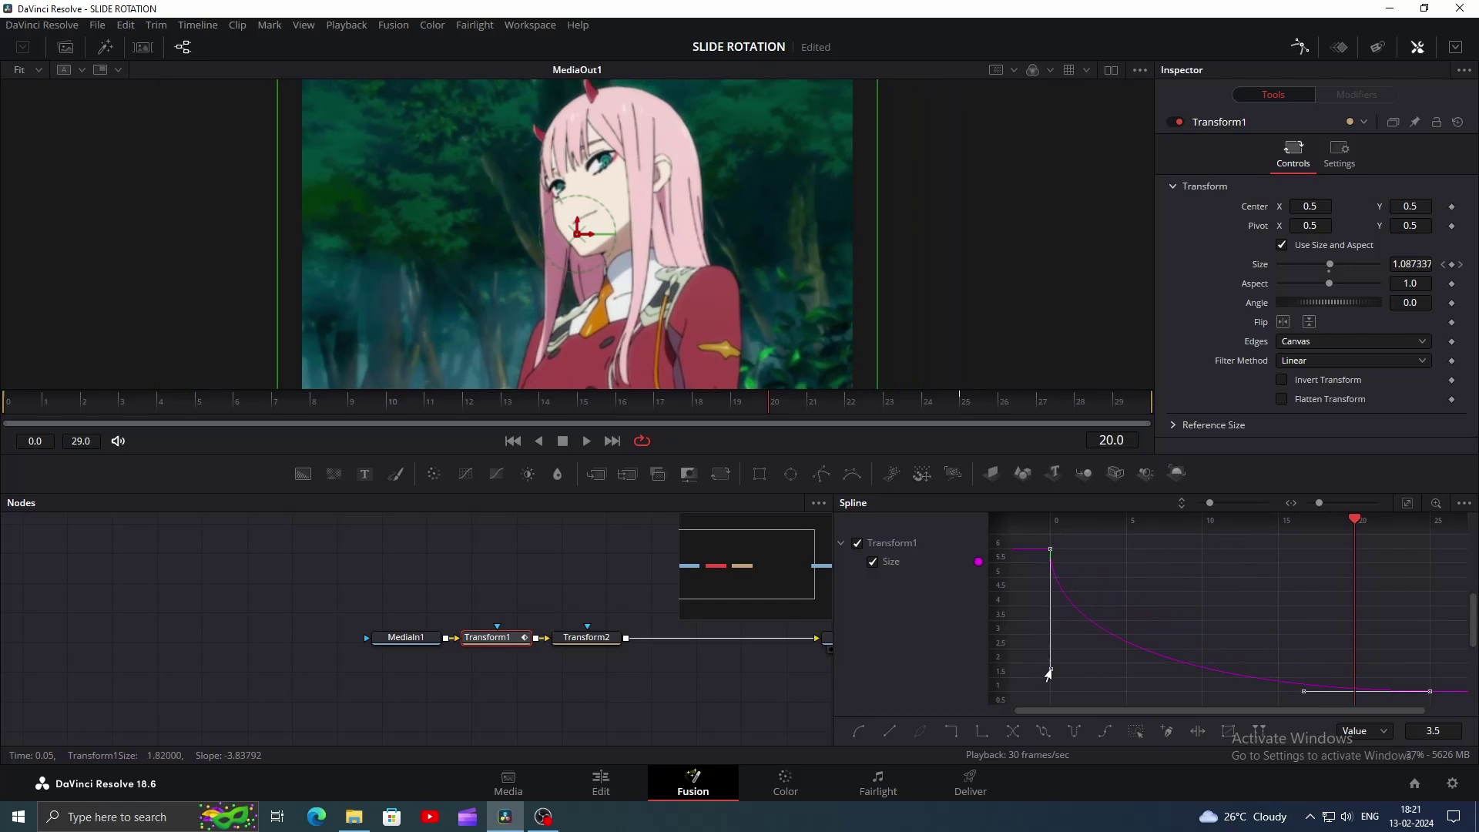
{"action": "left_click_drag", "start_coordinate": [1300, 696], "coordinate": [1116, 694]}
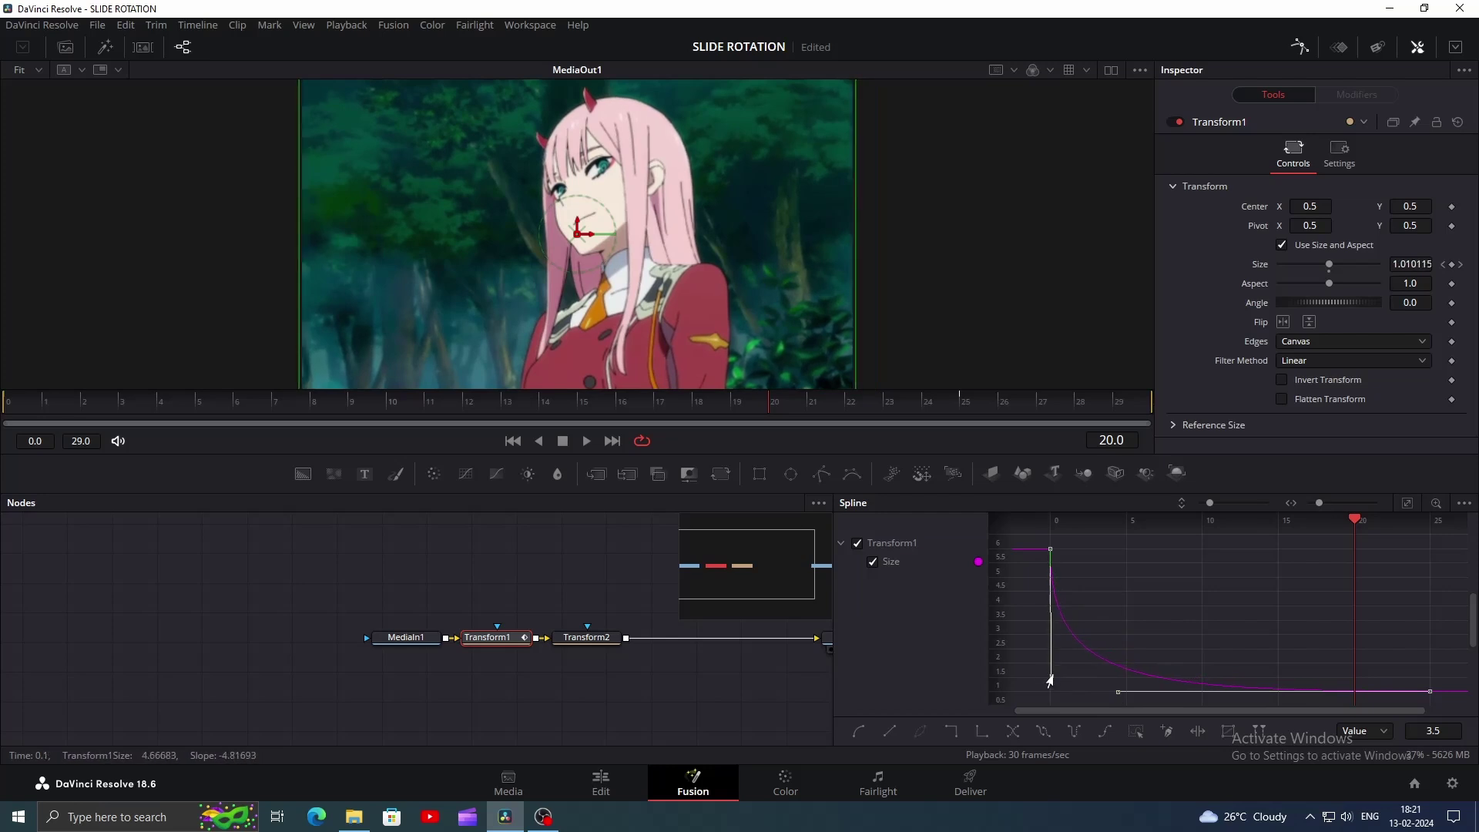
- Close the curve graph and preview the eased zoom
{"action": "left_click", "coordinate": [1300, 48]}
{"action": "key", "text": "space"}
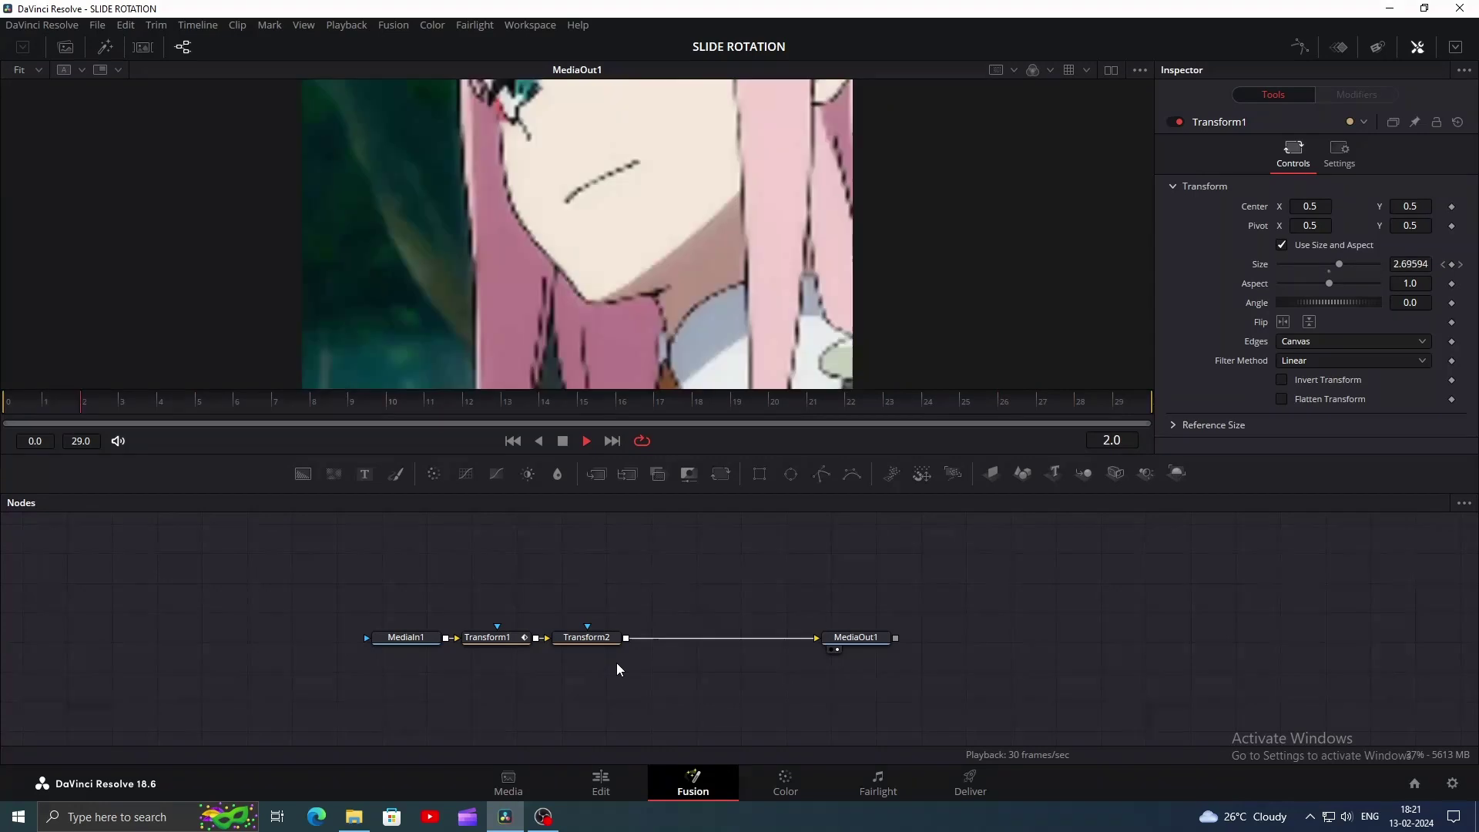
{"action": "key", "text": "space"}
- At frame 10, drag Transform2's pivot to the bottom-right corner (1.0, -0.00178)
{"action": "left_click", "coordinate": [586, 637]}
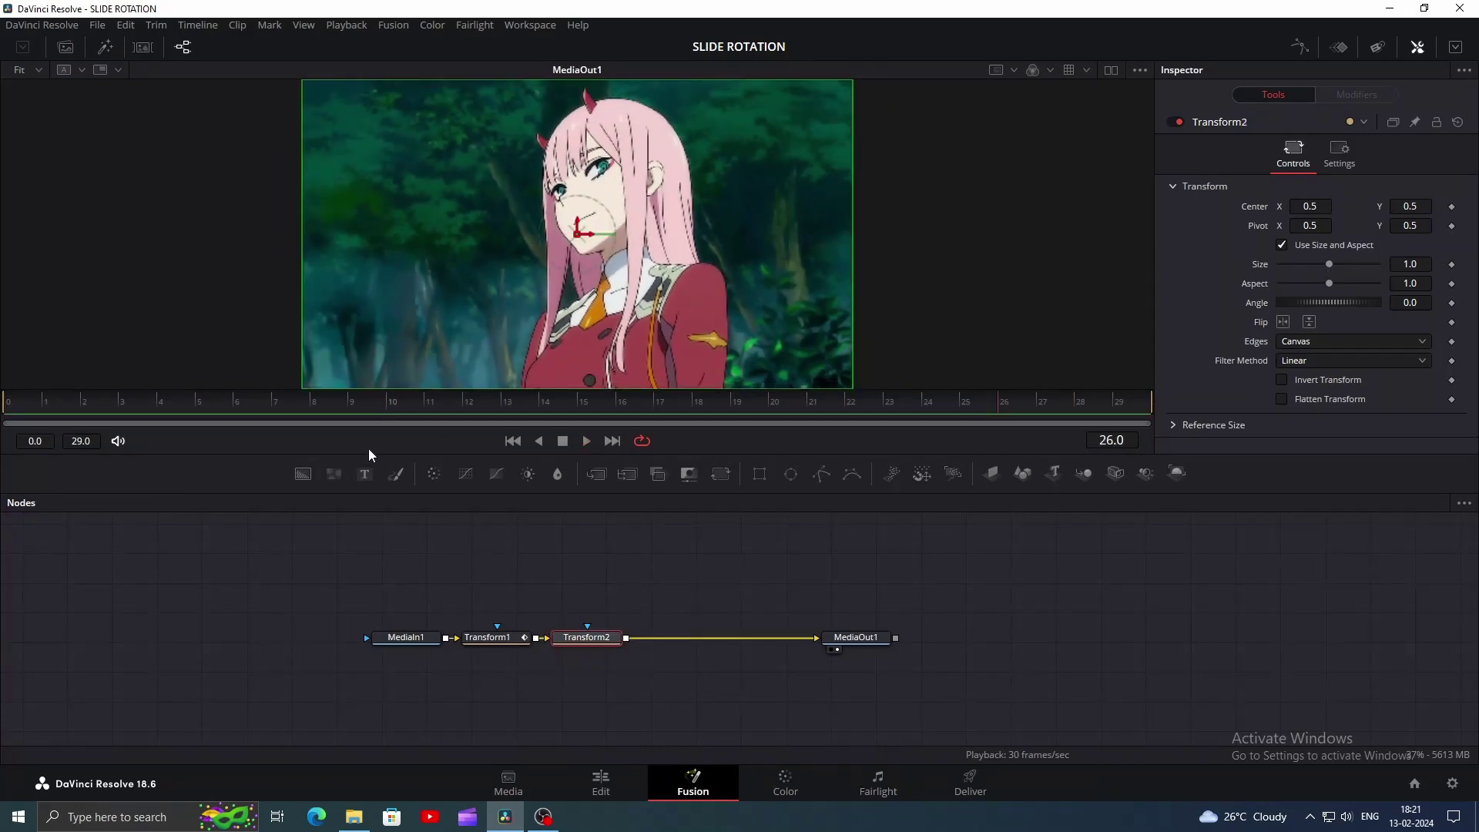
{"action": "left_click_drag", "start_coordinate": [349, 400], "coordinate": [387, 405]}
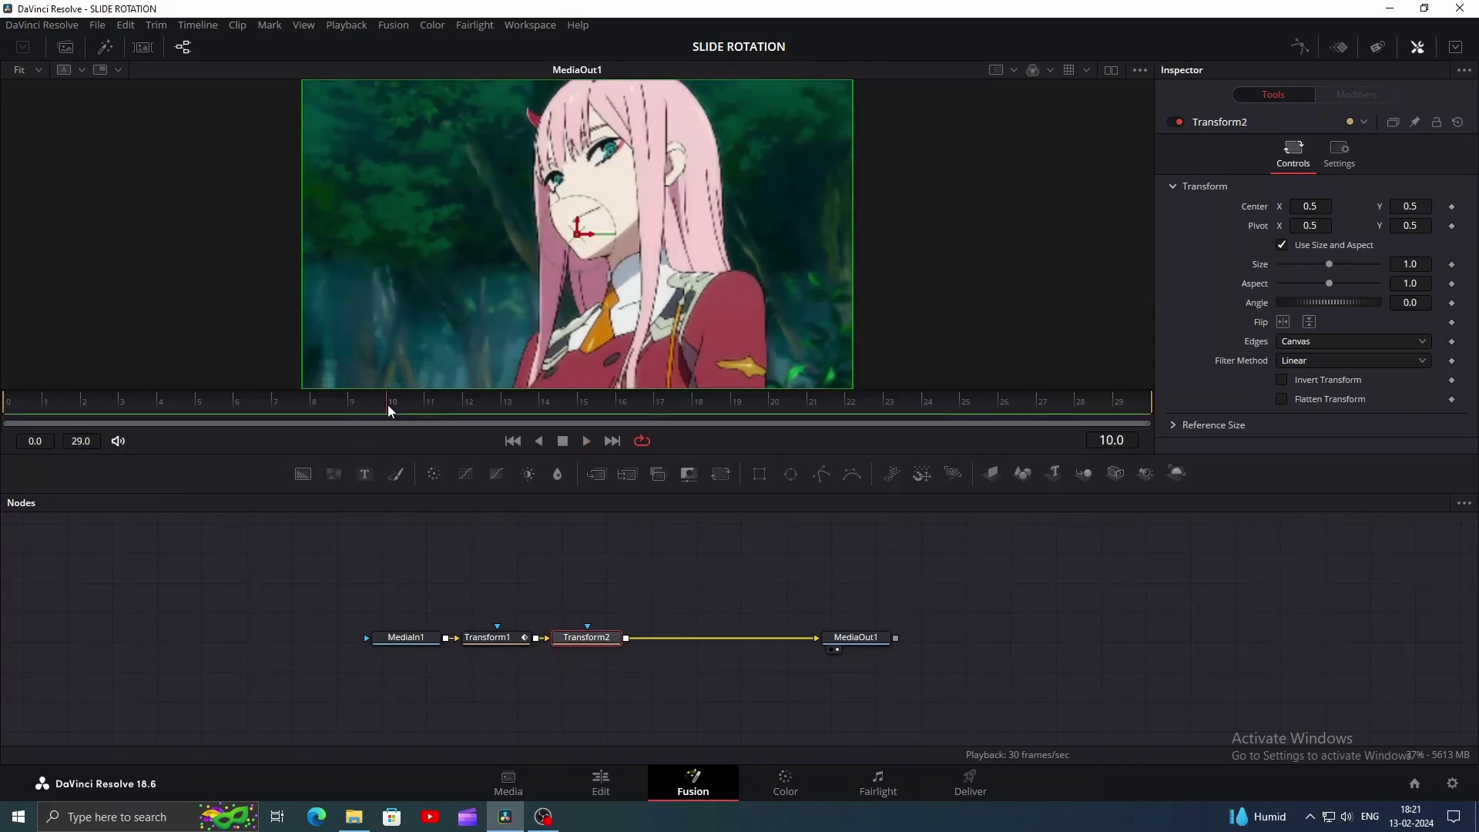
{"action": "left_click_drag", "start_coordinate": [596, 234], "coordinate": [596, 159]}
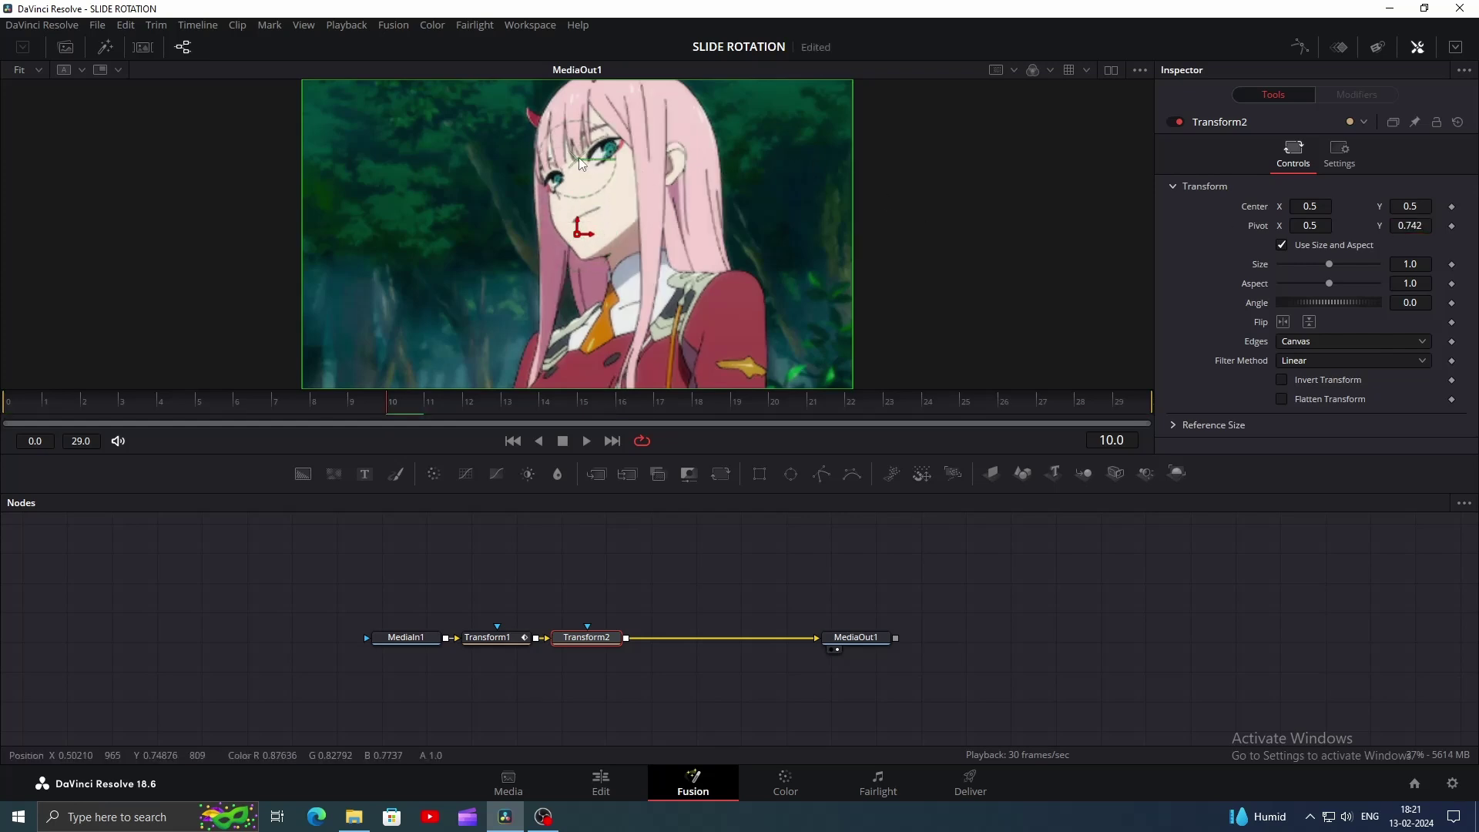
{"action": "scroll", "coordinate": [708, 263], "scroll_direction": "down", "scroll_amount": 2}
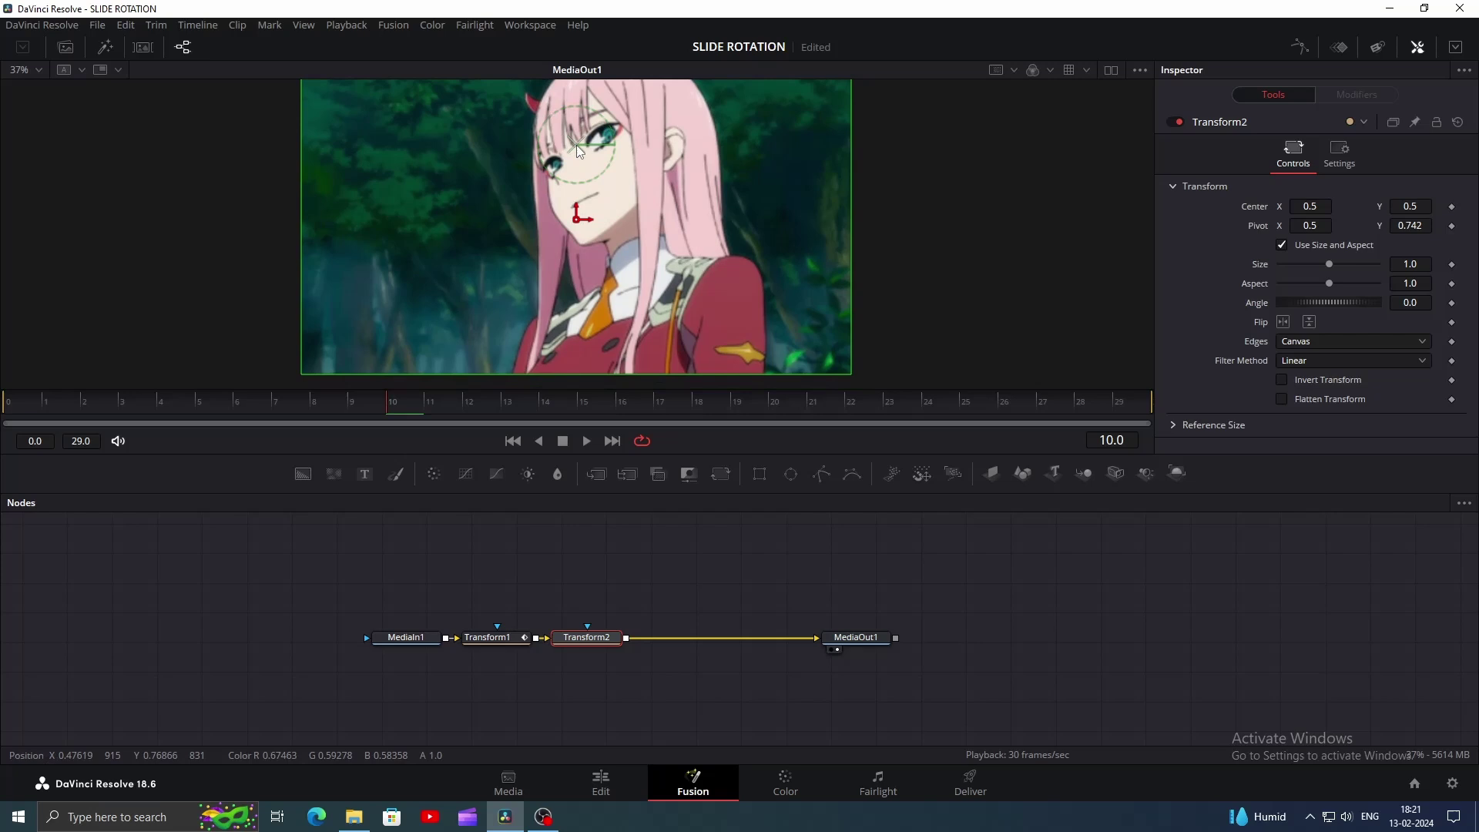
{"action": "left_click_drag", "start_coordinate": [576, 145], "coordinate": [855, 380]}
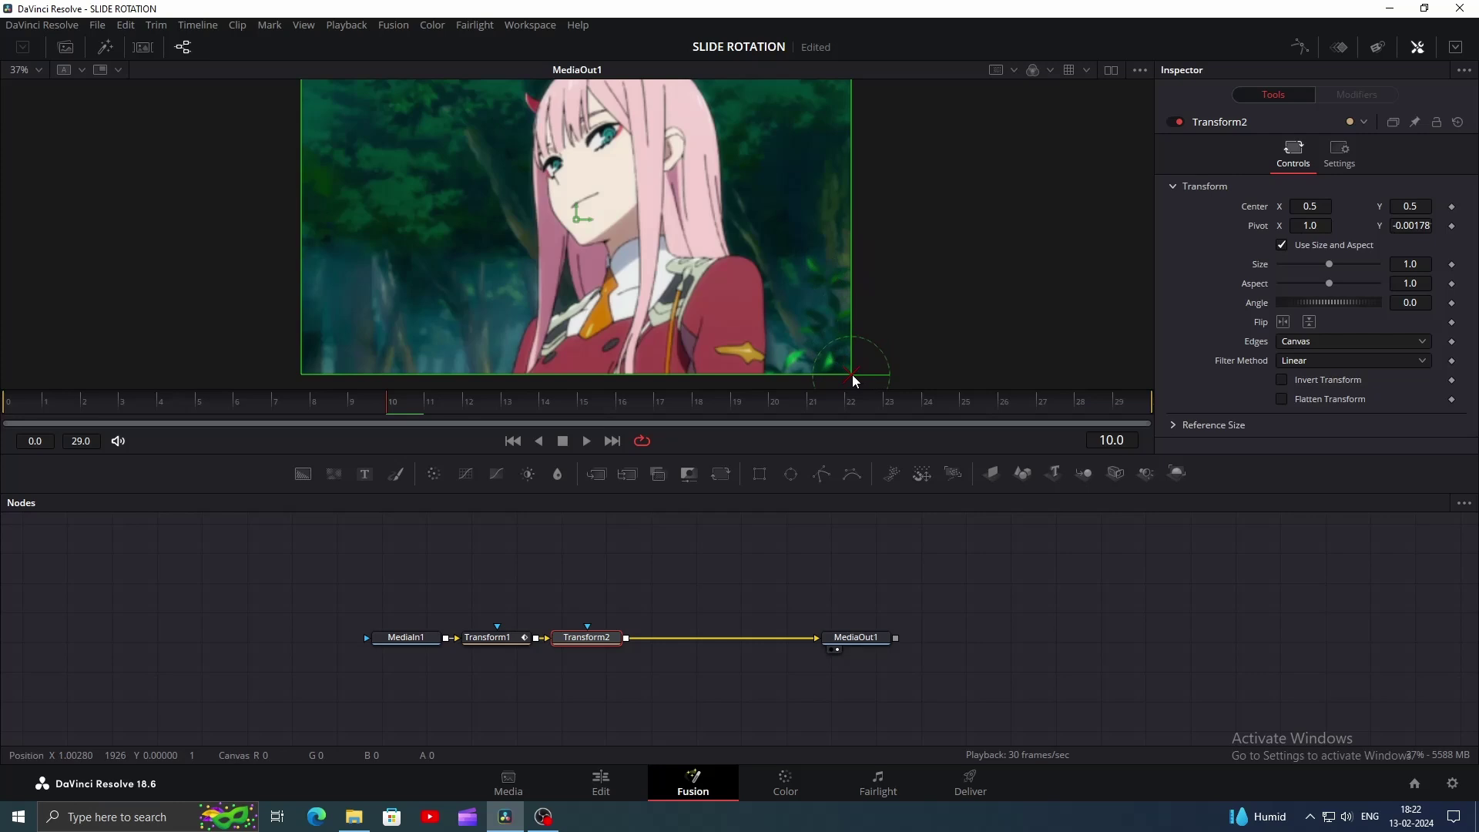
- Keyframe Transform2 from frame 10 to 29: Size shrinks to 0.0, Angle rotates to 90
{"action": "left_click", "coordinate": [1451, 264]}
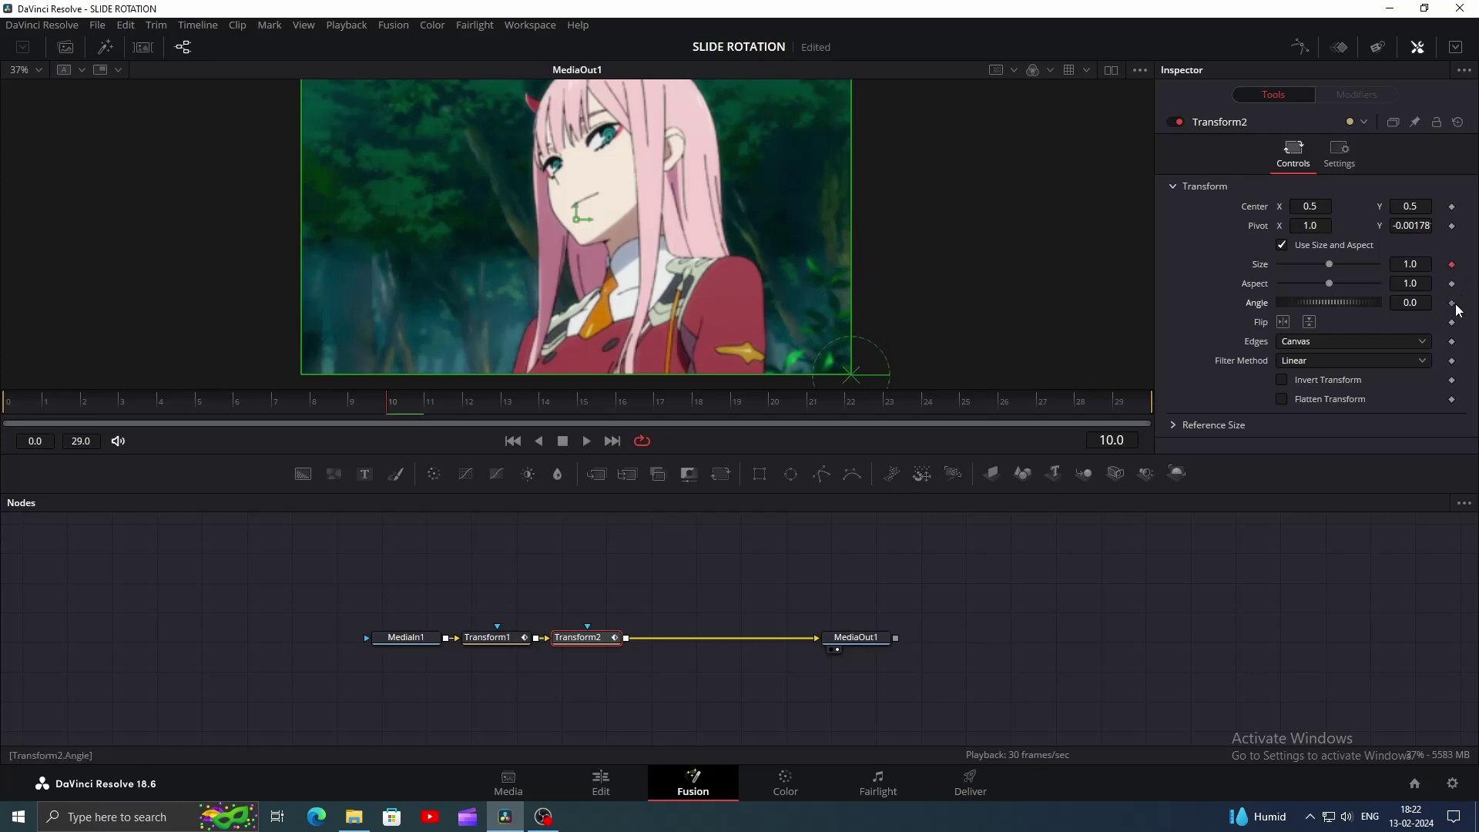
{"action": "left_click", "coordinate": [1451, 302]}
{"action": "left_click_drag", "start_coordinate": [1004, 401], "coordinate": [1157, 410]}
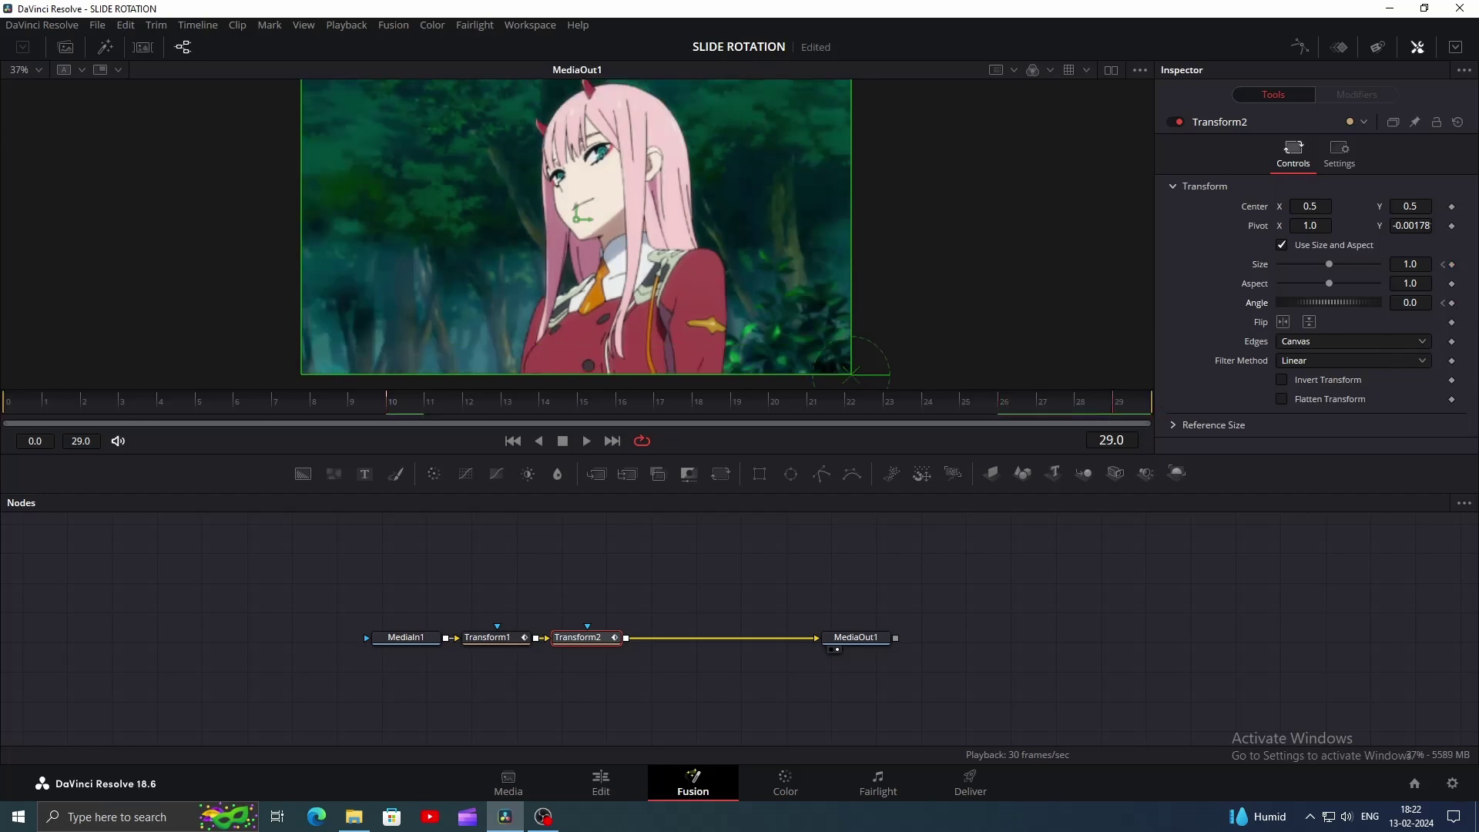
{"action": "left_click_drag", "start_coordinate": [1329, 265], "coordinate": [1249, 261]}
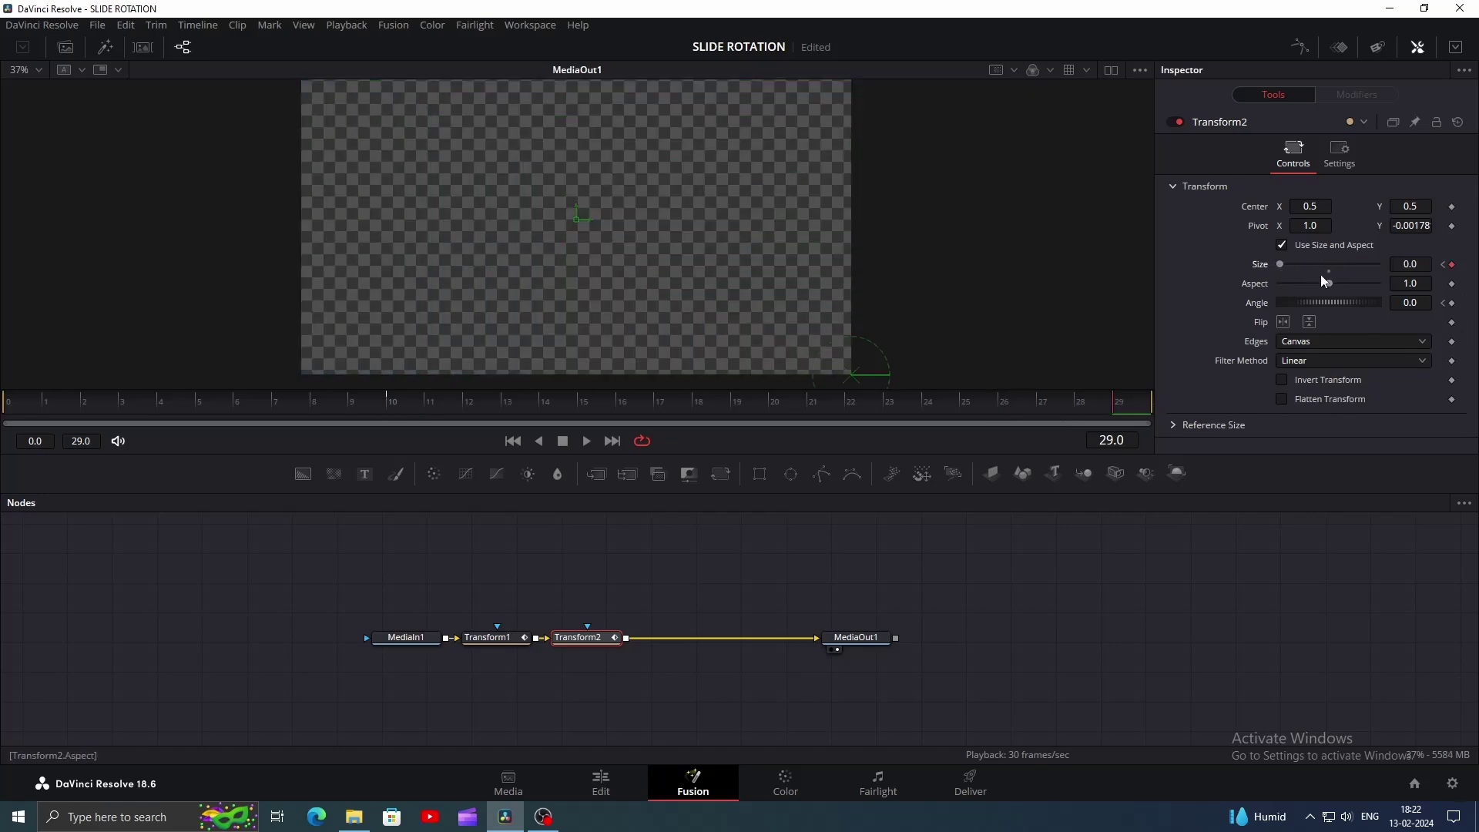
{"action": "left_click", "coordinate": [1426, 306]}
{"action": "type", "text": "90"}
{"action": "key", "text": "Return"}
{"action": "key", "text": "space"}
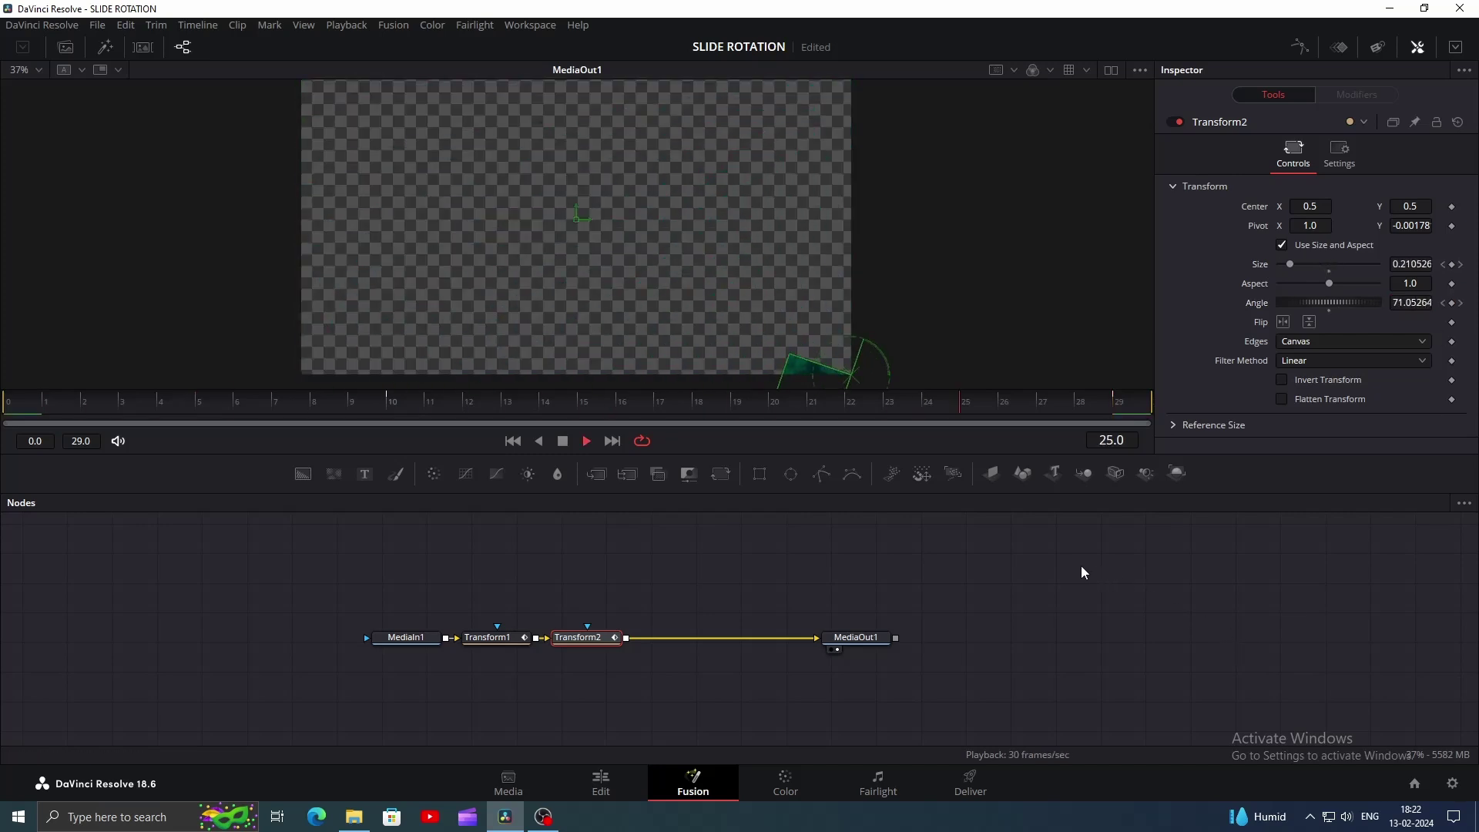
{"action": "left_click", "coordinate": [1080, 572]}
- Set Transform1's Edges to Mirror
{"action": "left_click", "coordinate": [493, 639]}
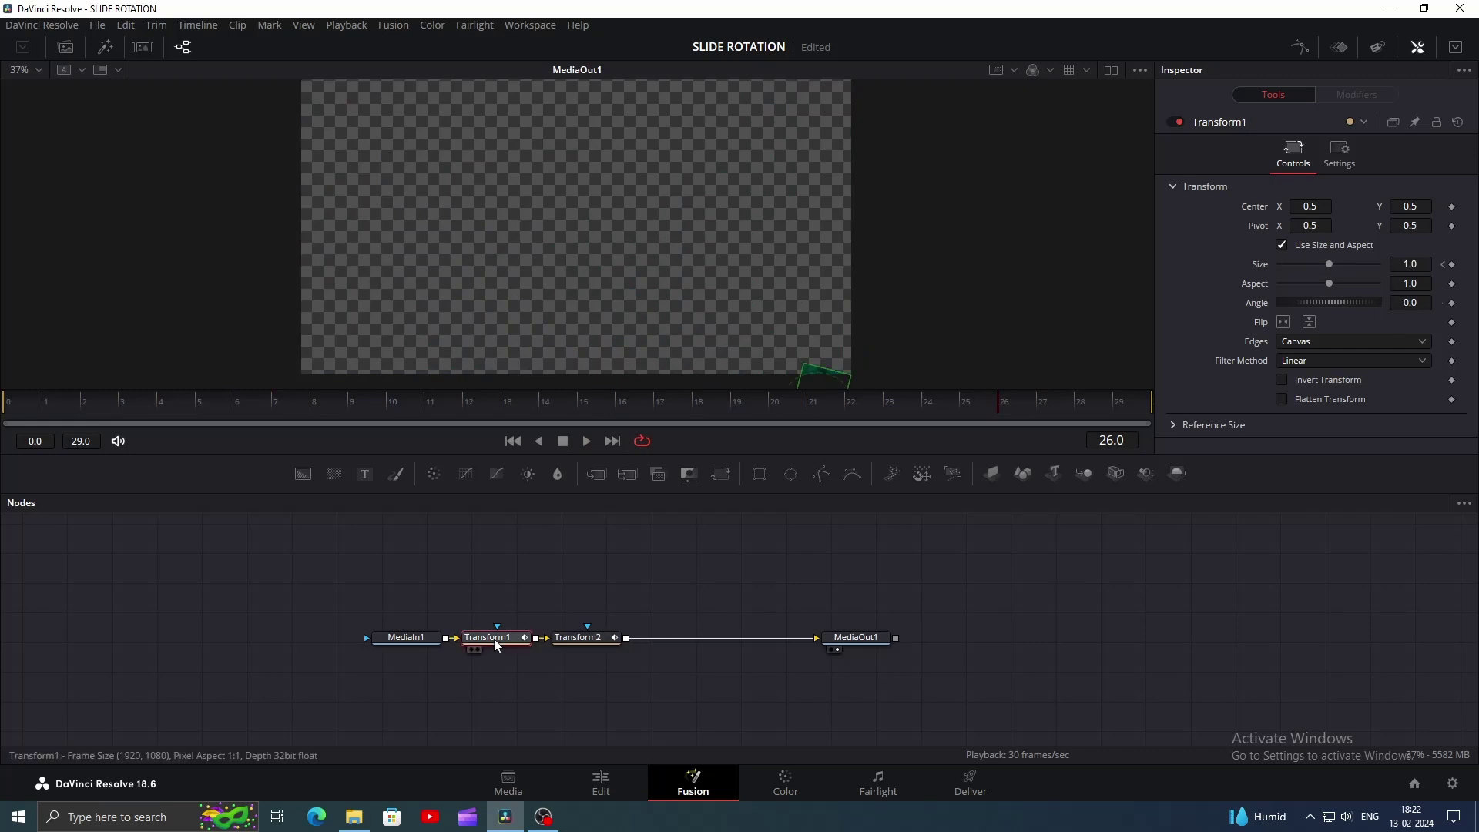
{"action": "left_click", "coordinate": [1329, 344]}
{"action": "left_click", "coordinate": [1310, 413]}
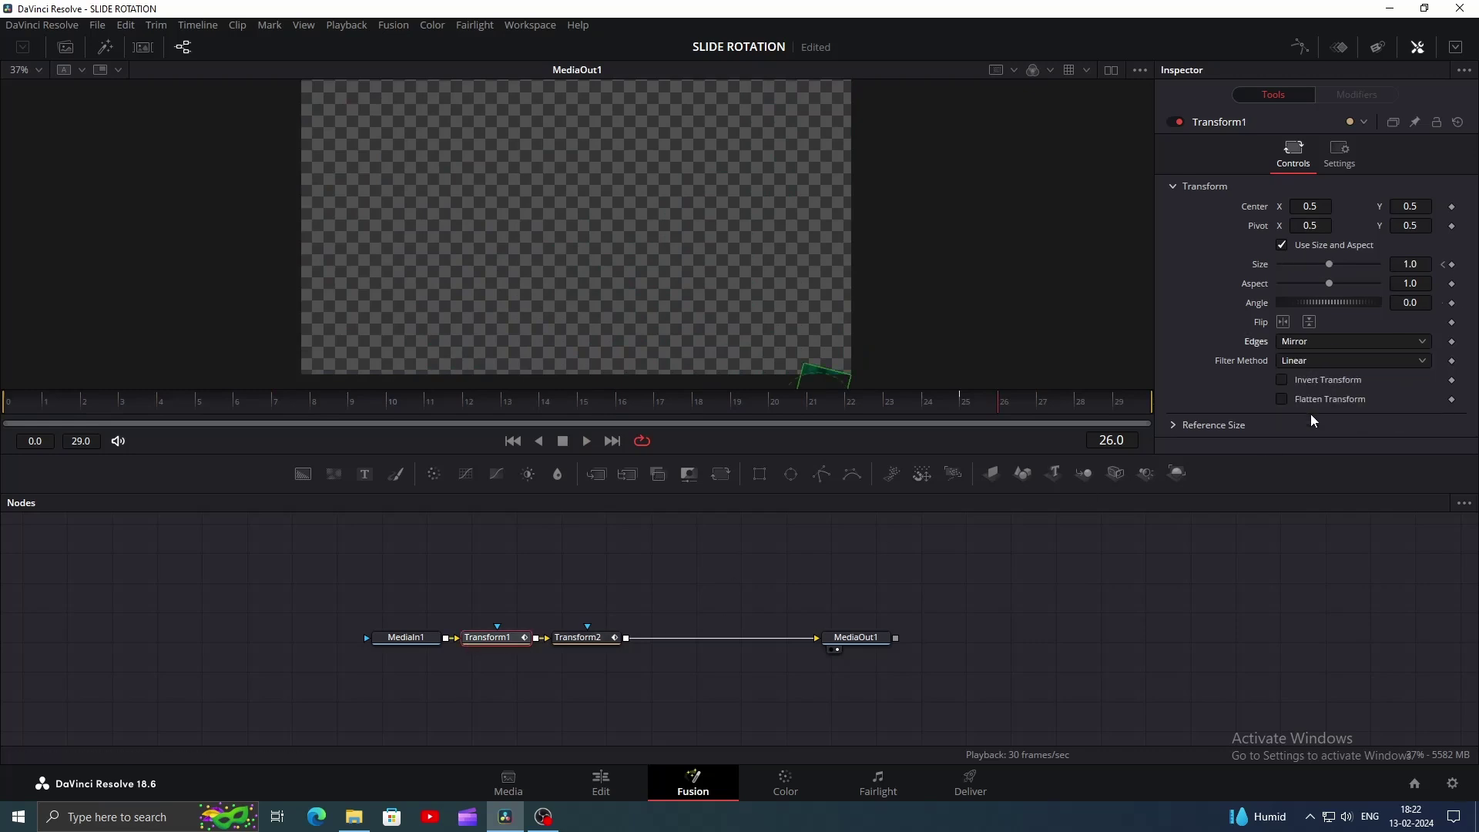
- Set Transform2's Edges to Mirror, preview the animation, and return to frame 26
{"action": "left_click", "coordinate": [585, 638]}
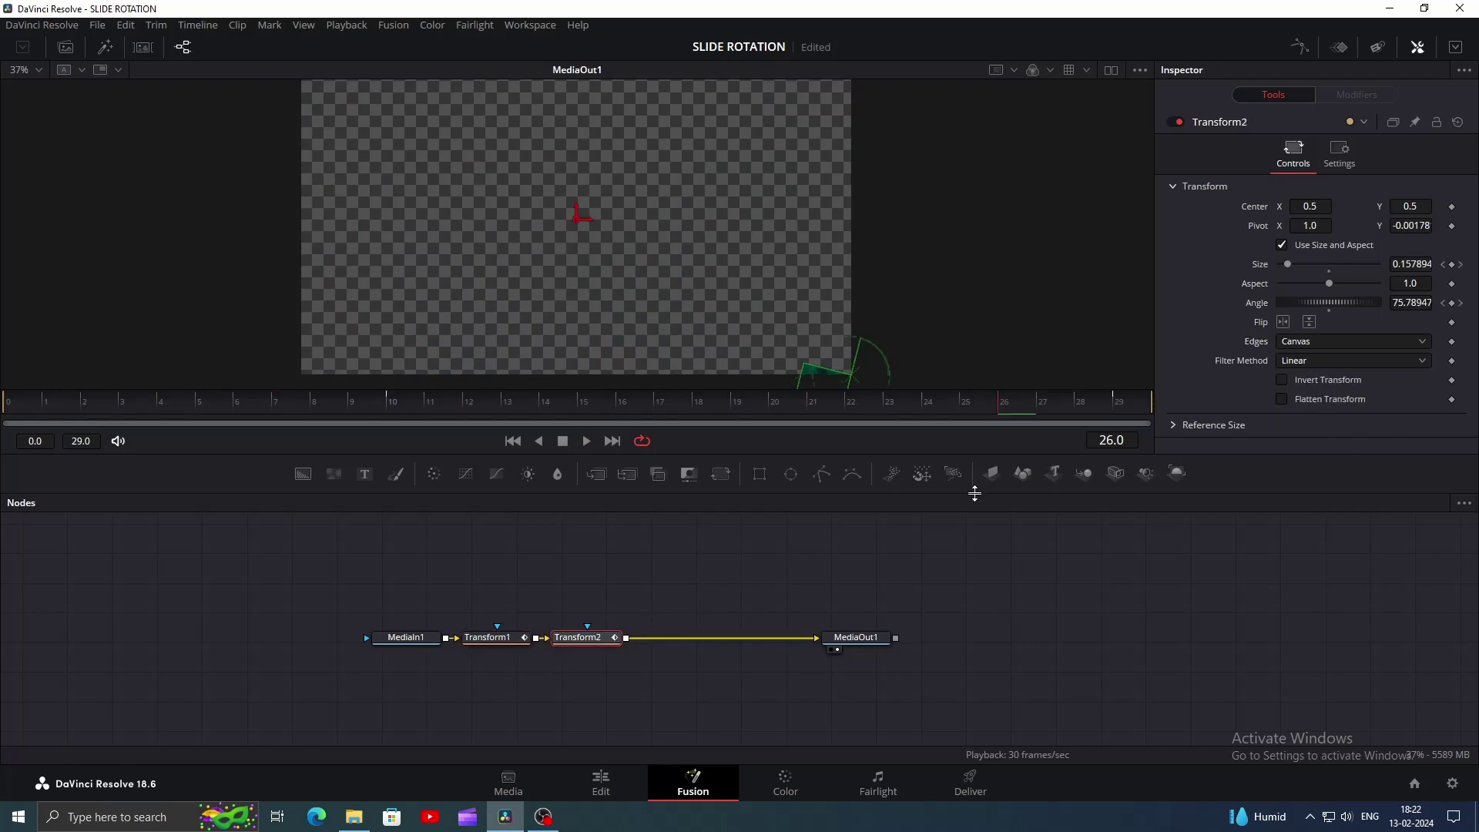
{"action": "left_click", "coordinate": [1310, 341]}
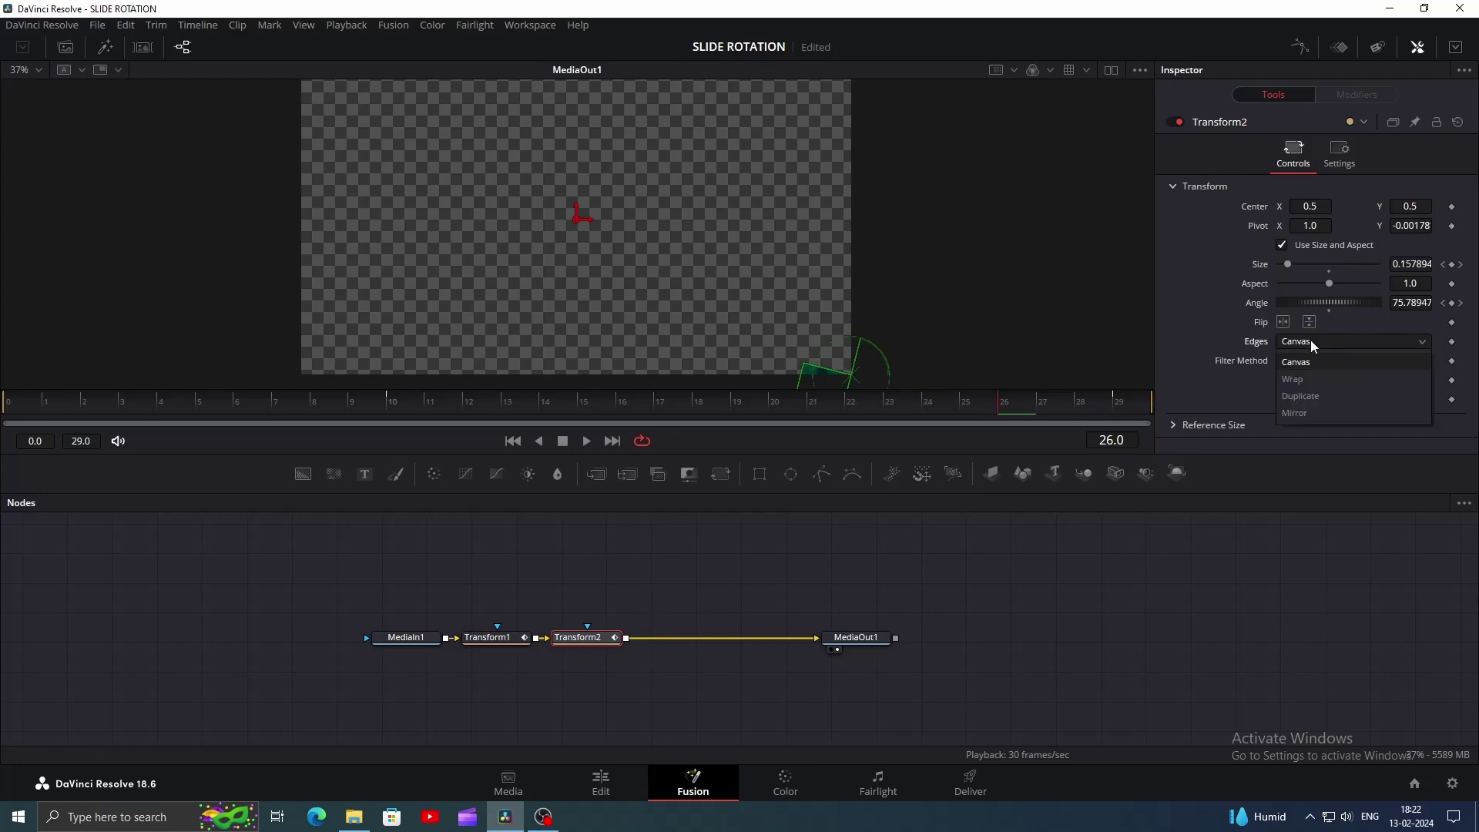
{"action": "left_click", "coordinate": [1320, 413]}
{"action": "key", "text": "space"}
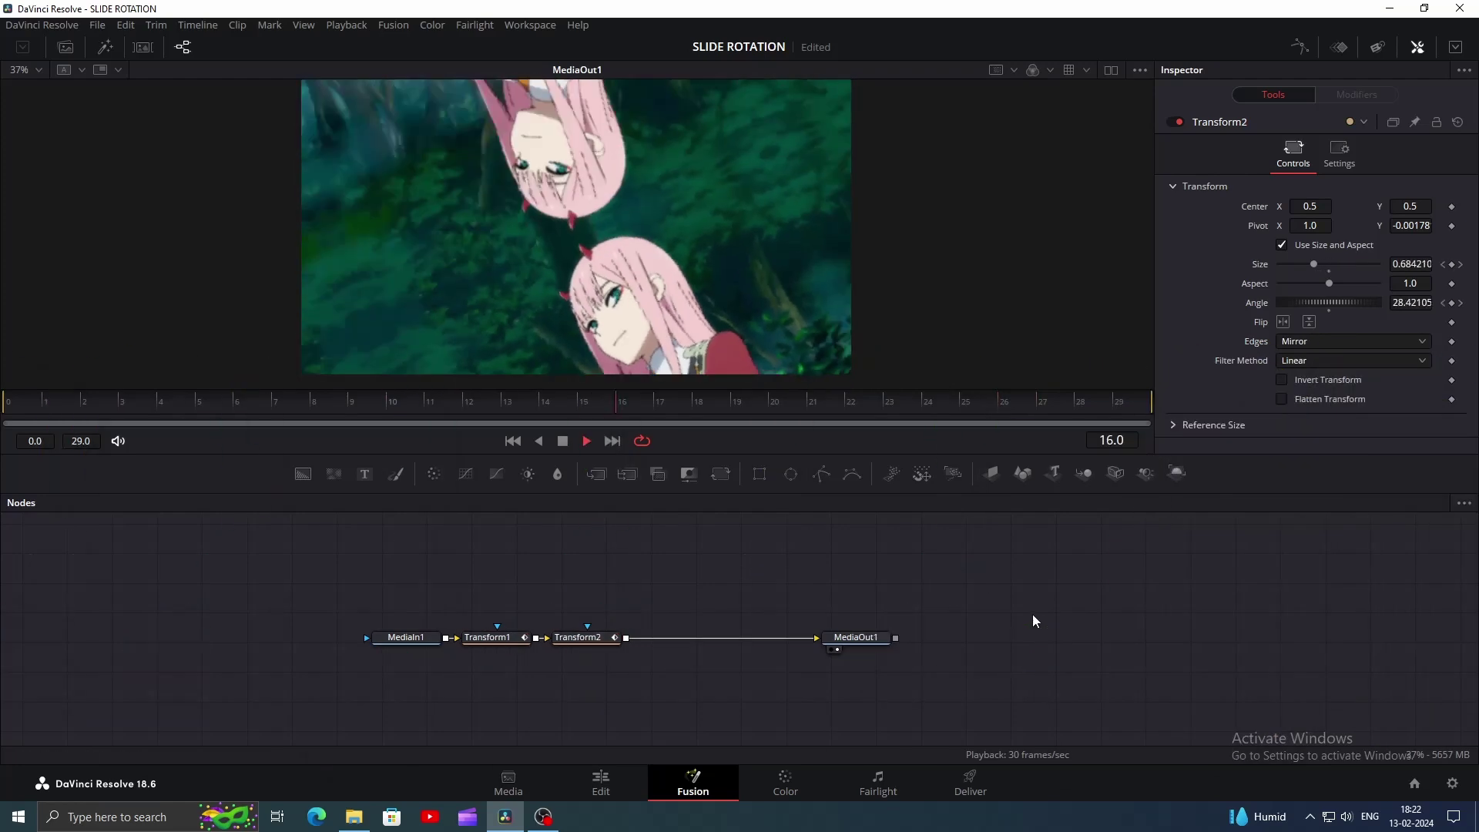
{"action": "left_click", "coordinate": [999, 402]}
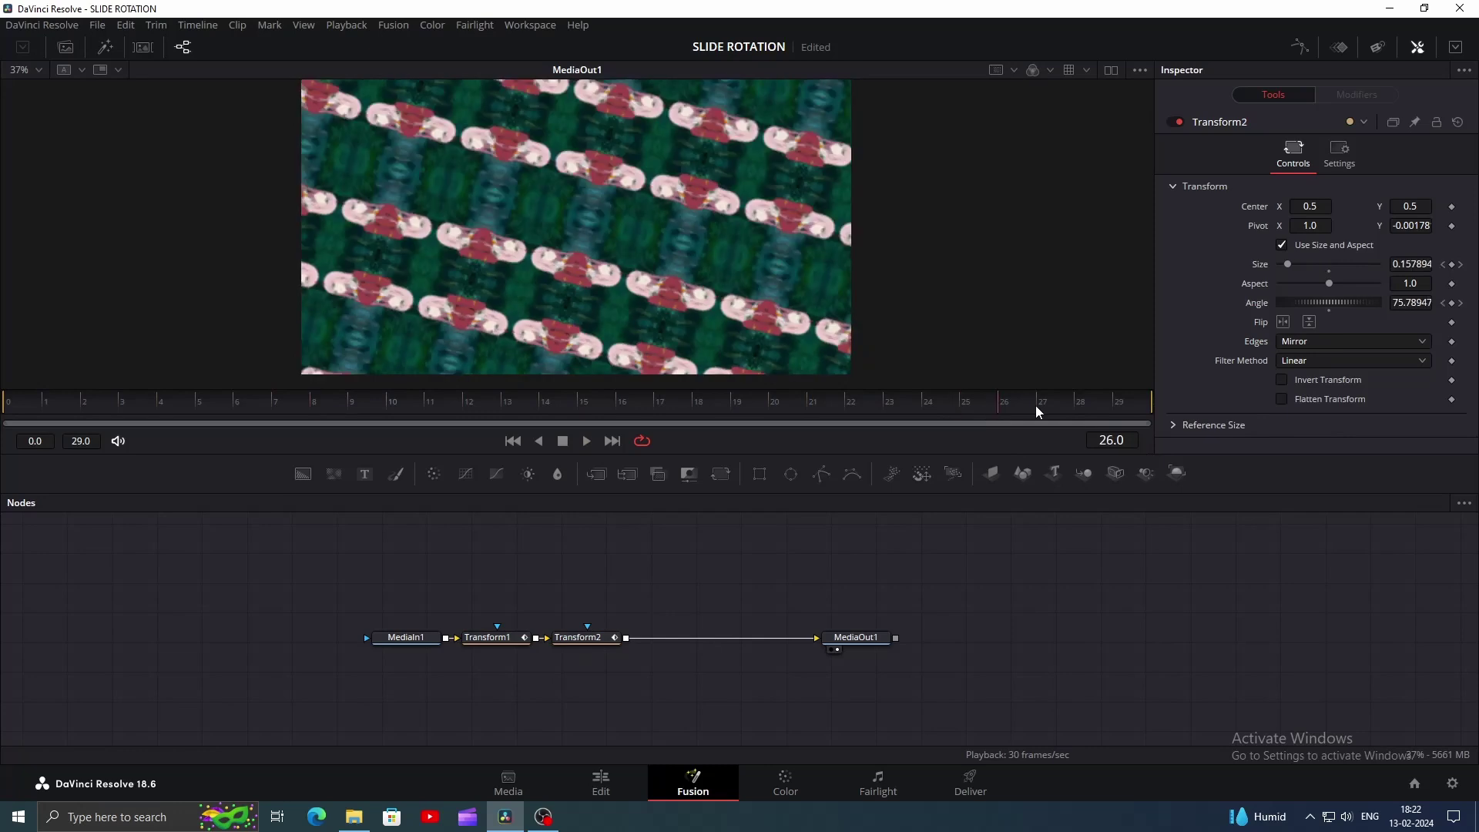
- Show only Transform2's Size curve, smooth its keys, and pull a handle so it plunges late
{"action": "left_click", "coordinate": [1300, 47]}
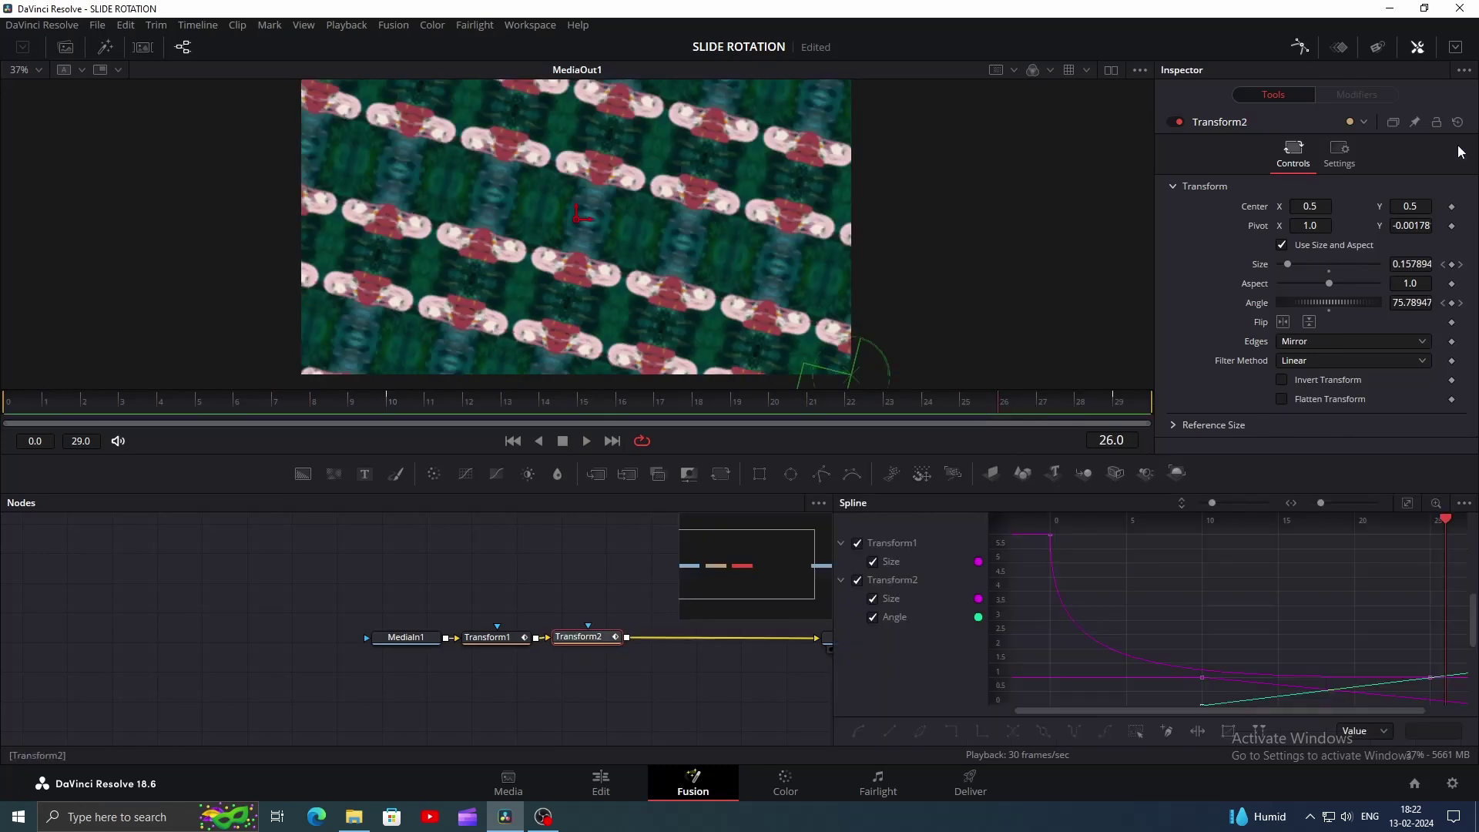
{"action": "left_click", "coordinate": [857, 542]}
{"action": "left_click", "coordinate": [875, 616]}
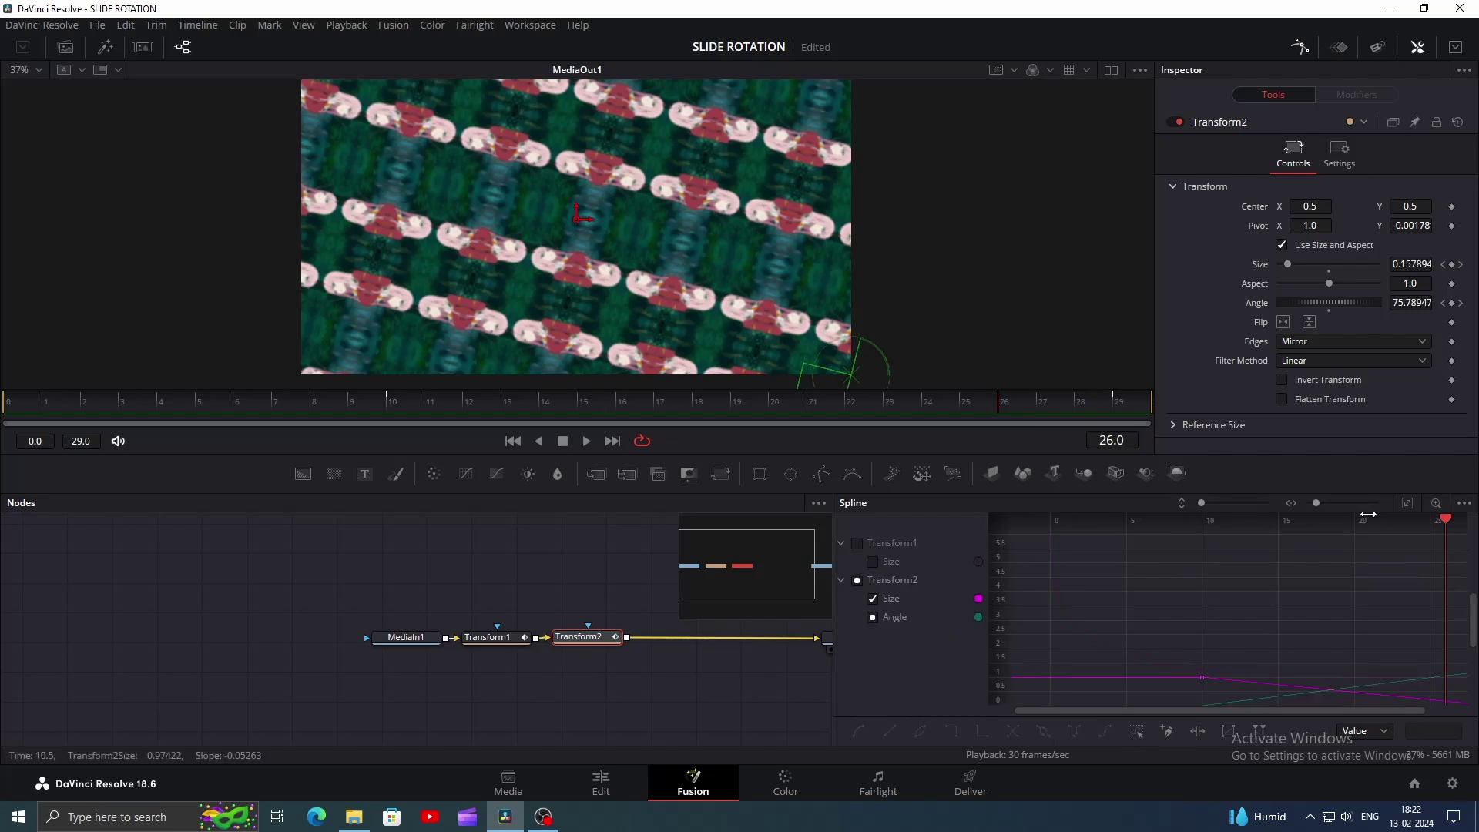
{"action": "left_click", "coordinate": [1410, 505]}
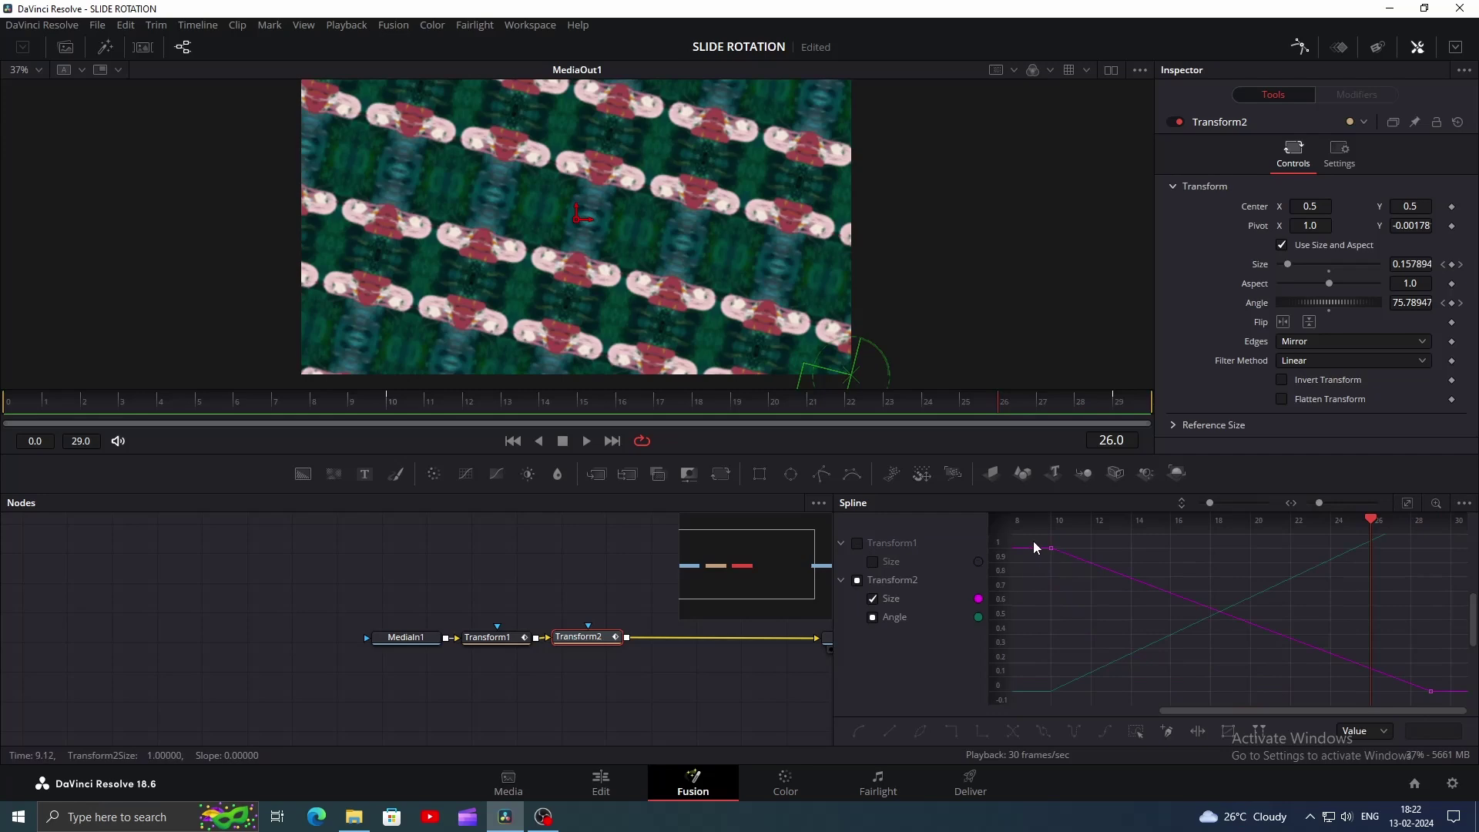
{"action": "left_click_drag", "start_coordinate": [1033, 541], "coordinate": [1463, 728]}
{"action": "key", "text": "s"}
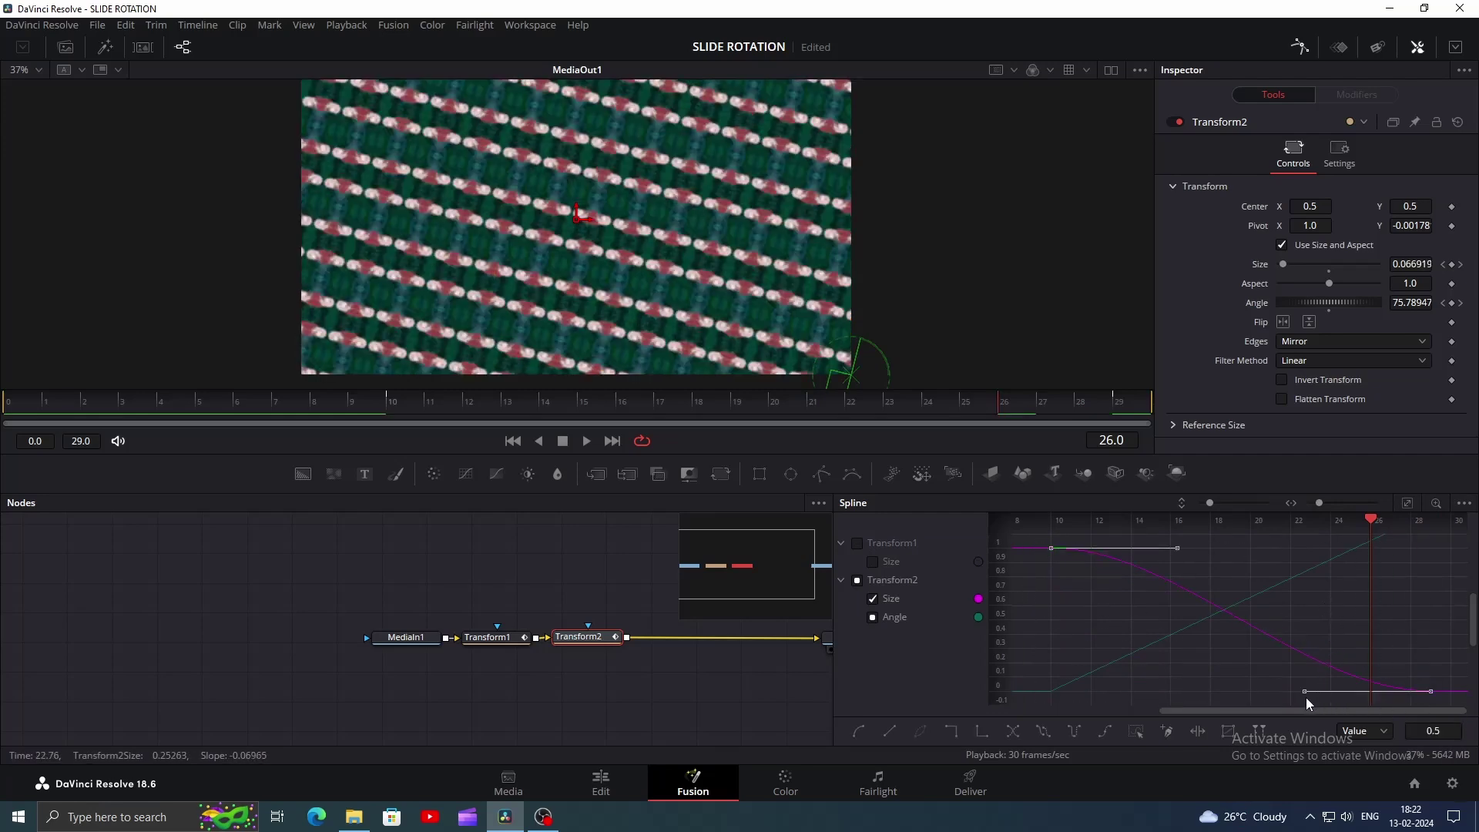
{"action": "left_click_drag", "start_coordinate": [1305, 695], "coordinate": [1423, 570]}
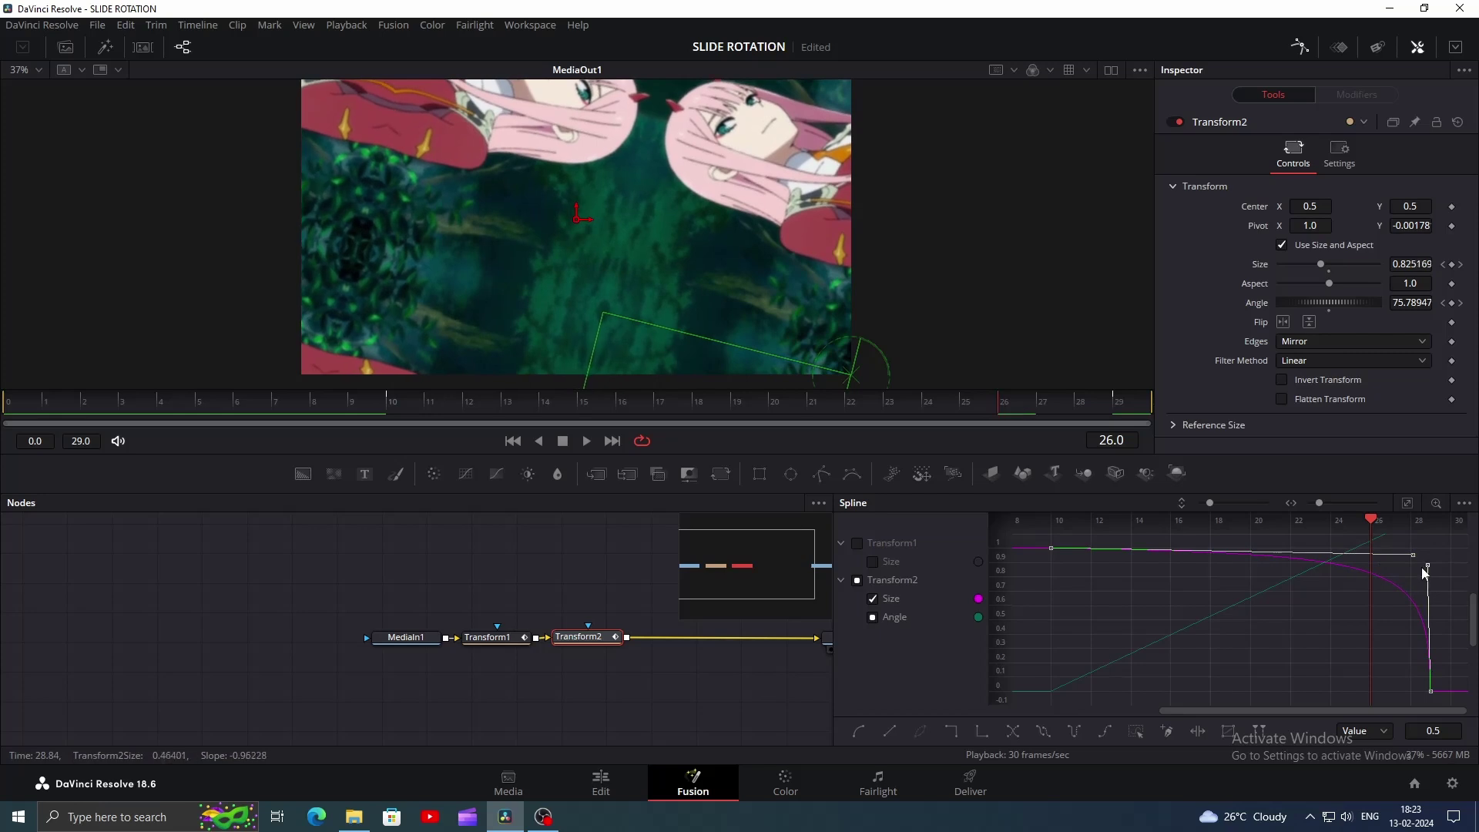
- Show only Transform2's Angle curve and drag its handles so it rises gradually to 90
{"action": "left_click", "coordinate": [873, 617]}
{"action": "left_click", "coordinate": [873, 600]}
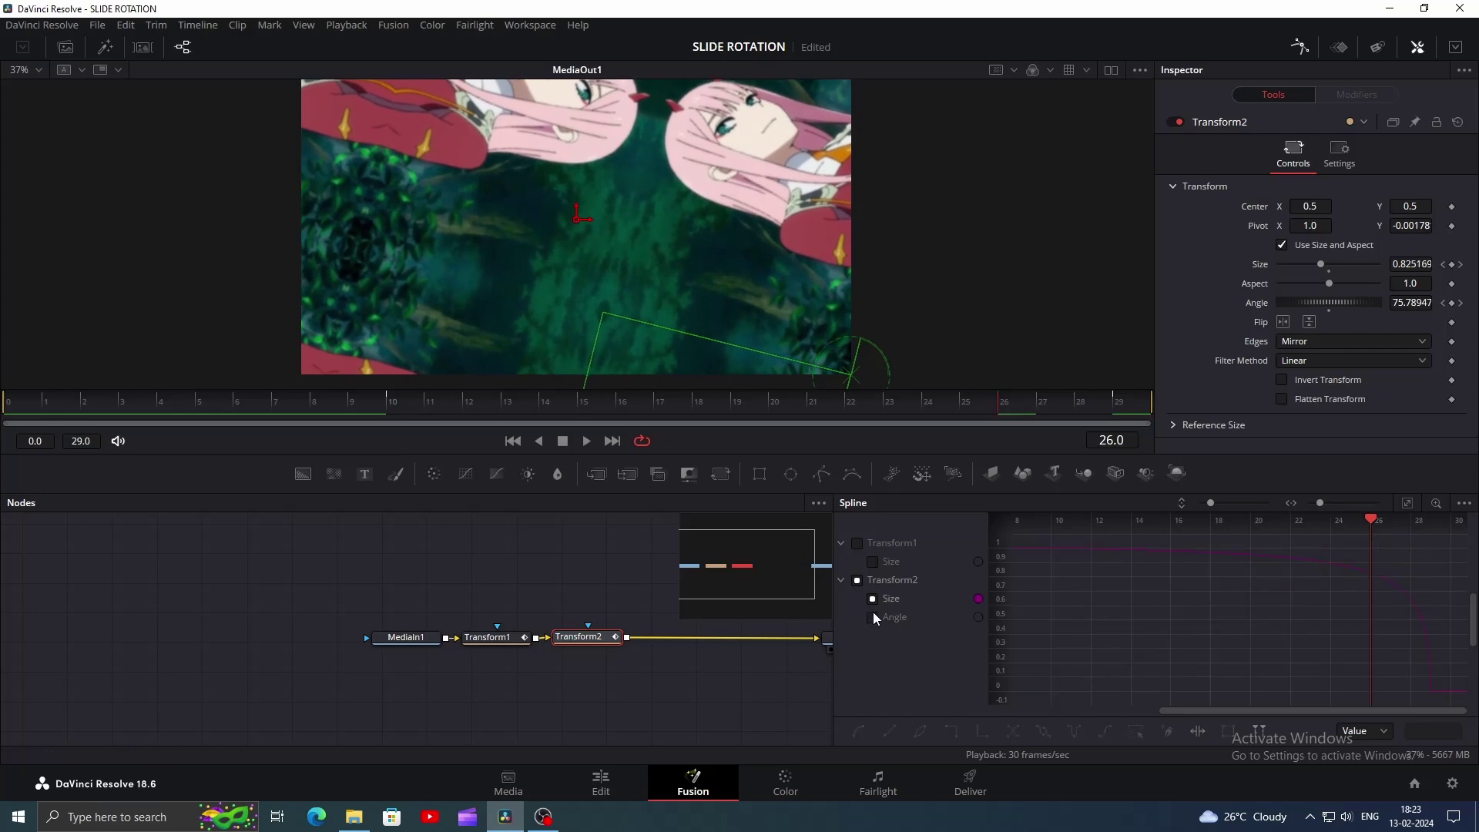
{"action": "left_click", "coordinate": [873, 616]}
{"action": "left_click_drag", "start_coordinate": [1425, 600], "coordinate": [1430, 692]}
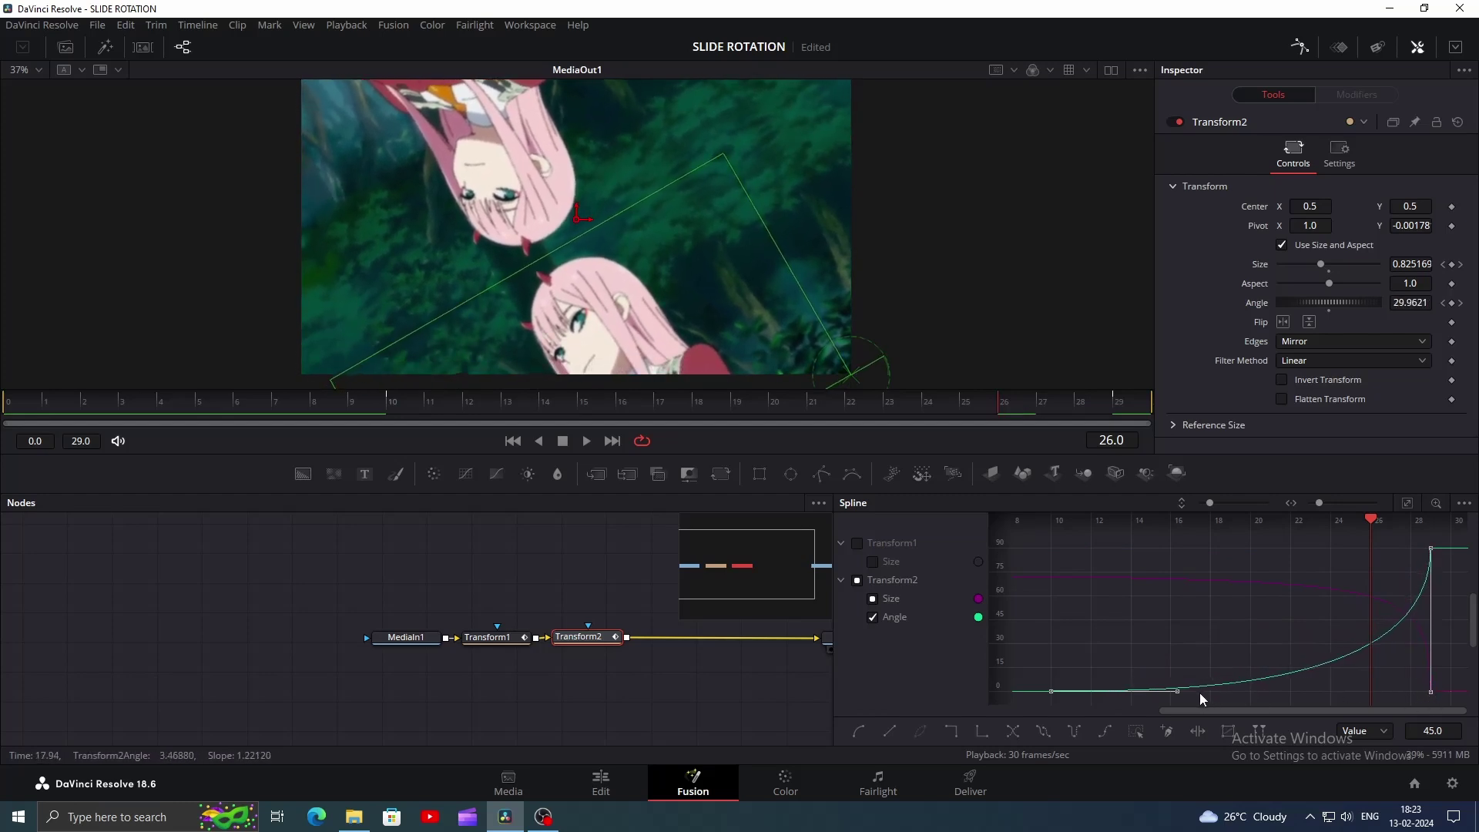
{"action": "left_click_drag", "start_coordinate": [1174, 697], "coordinate": [1402, 699]}
- Close the curve graph, preview the loop, and bring up Transform1's Settings
{"action": "key", "text": "shift+F8"}
{"action": "key", "text": "space"}
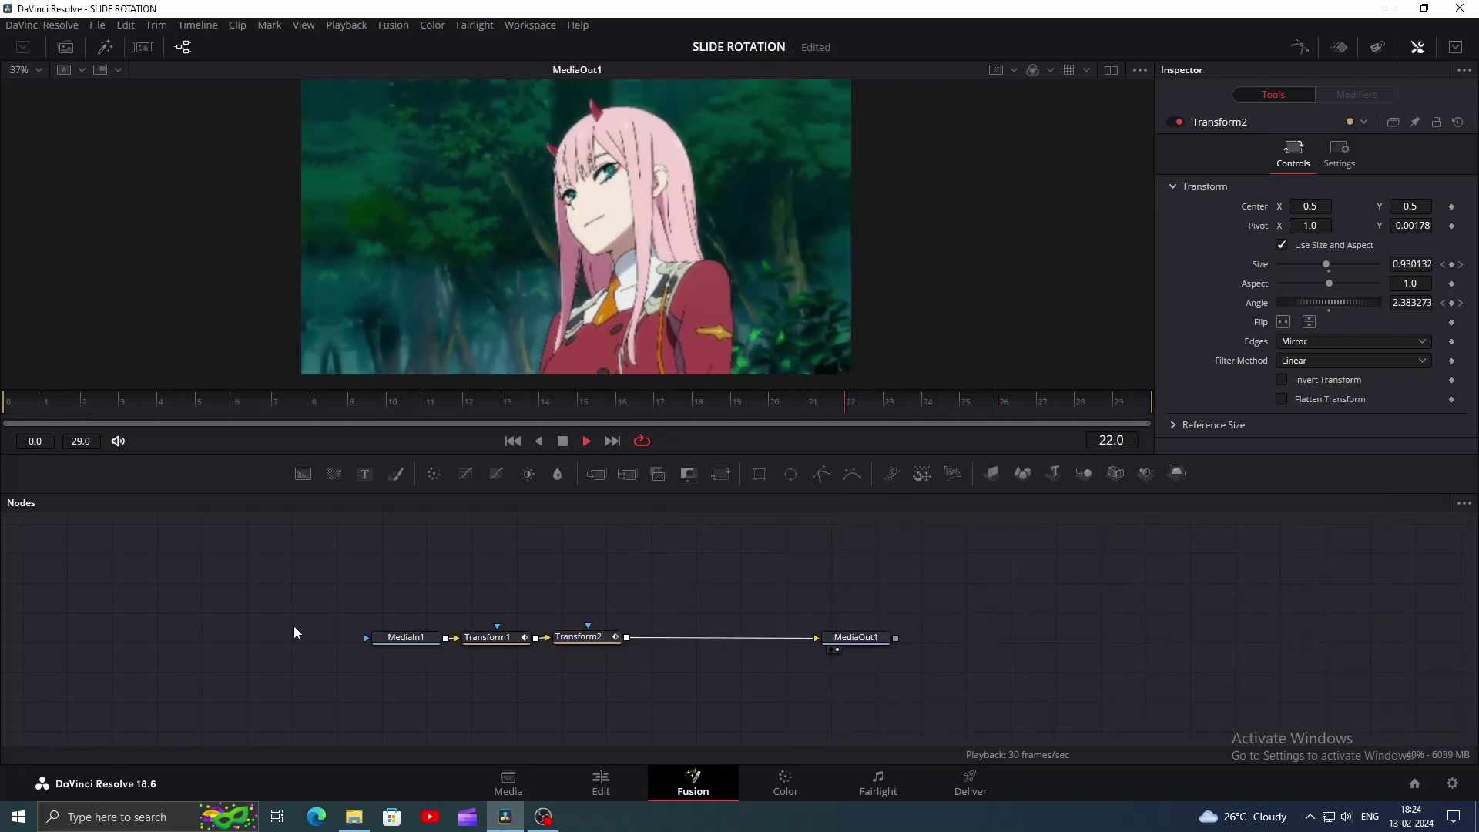
{"action": "key", "text": "space"}
{"action": "left_click", "coordinate": [505, 638]}
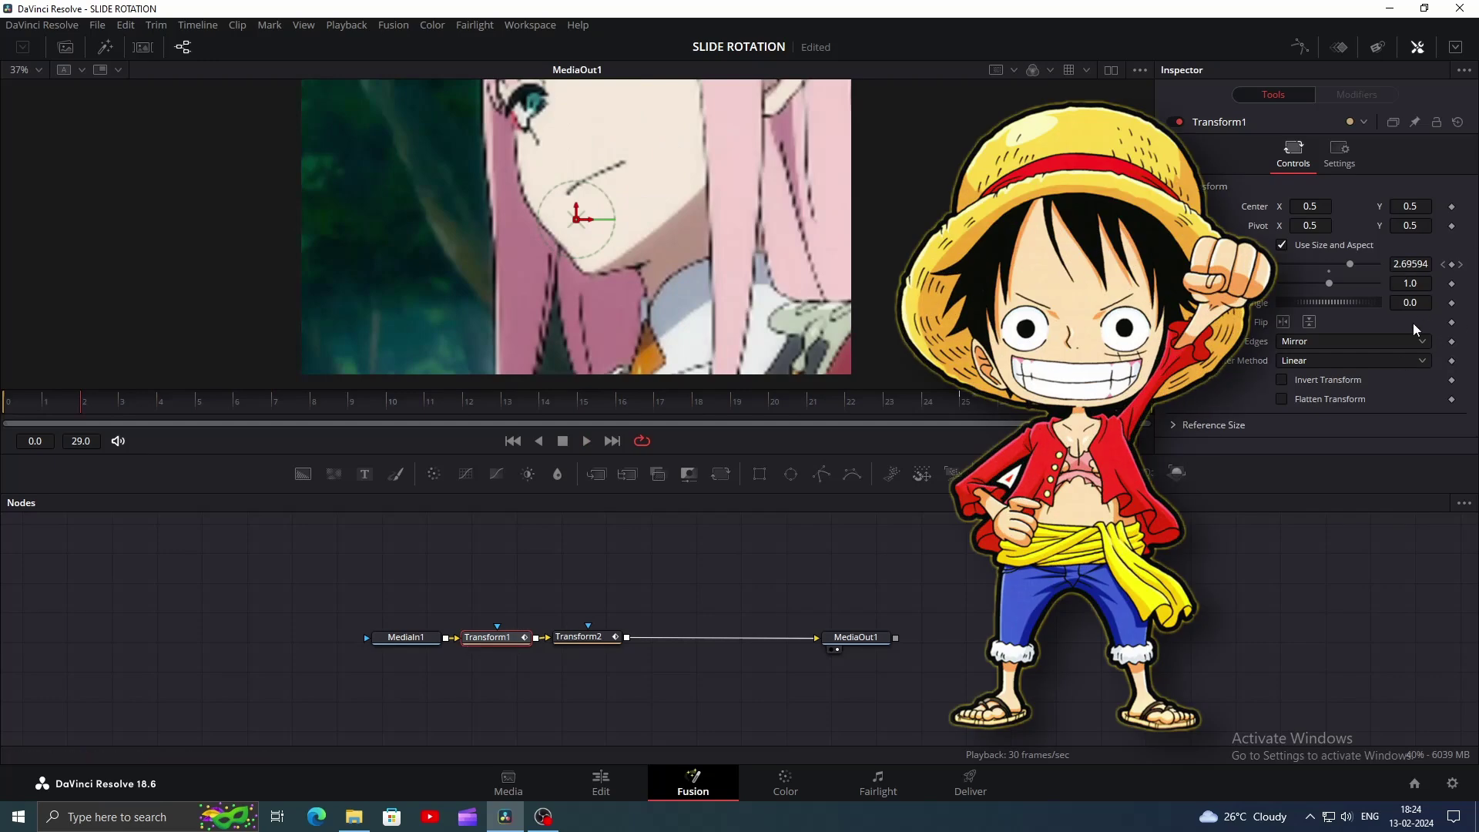
{"action": "left_click", "coordinate": [1334, 159]}
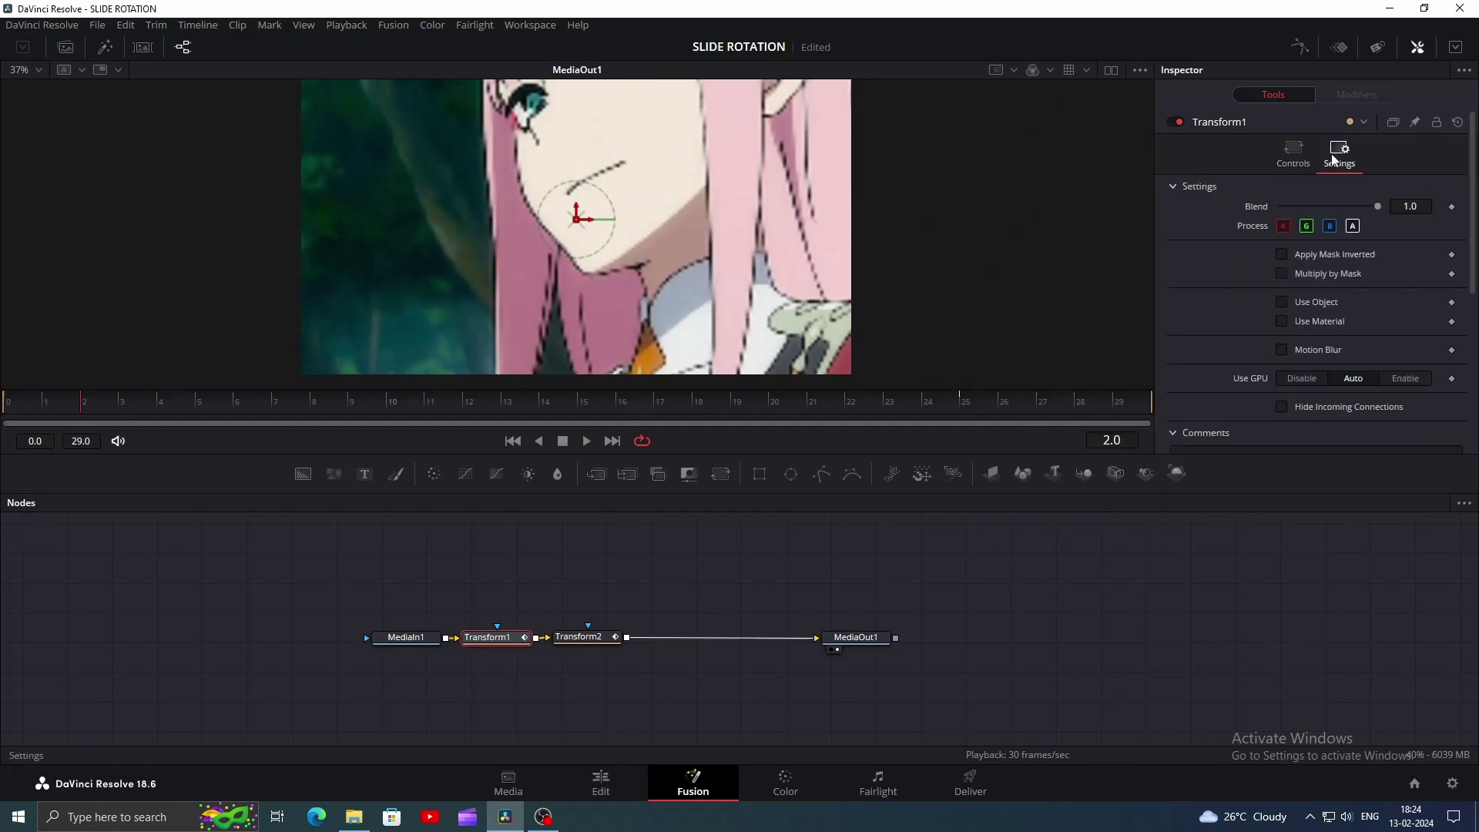
- Enable Motion Blur at Quality 10 on Transform1 and Transform2, then preview the blurred spin
{"action": "left_click", "coordinate": [1281, 349]}
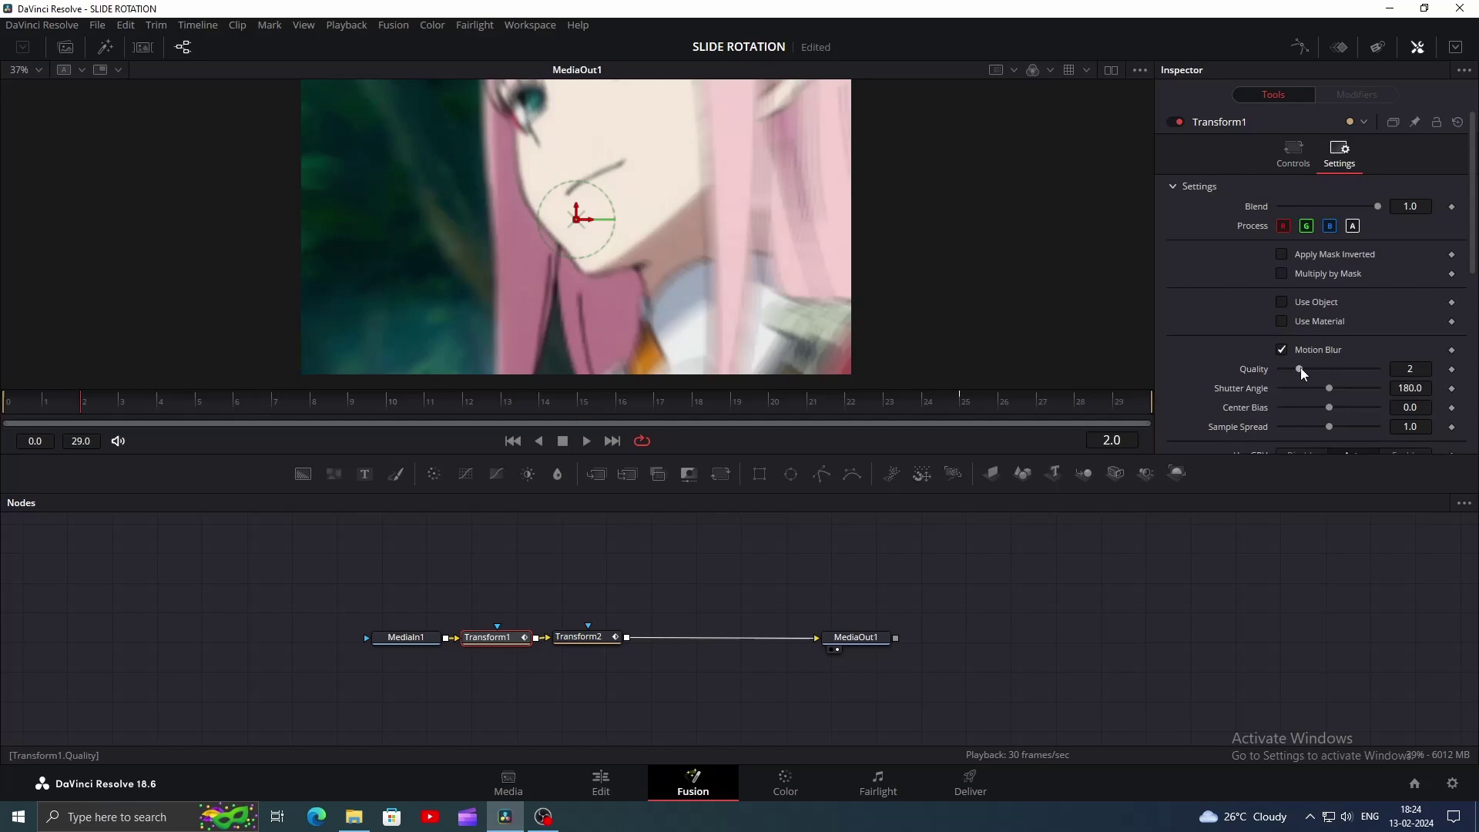
{"action": "left_click_drag", "start_coordinate": [1300, 367], "coordinate": [1377, 369]}
{"action": "left_click", "coordinate": [591, 636]}
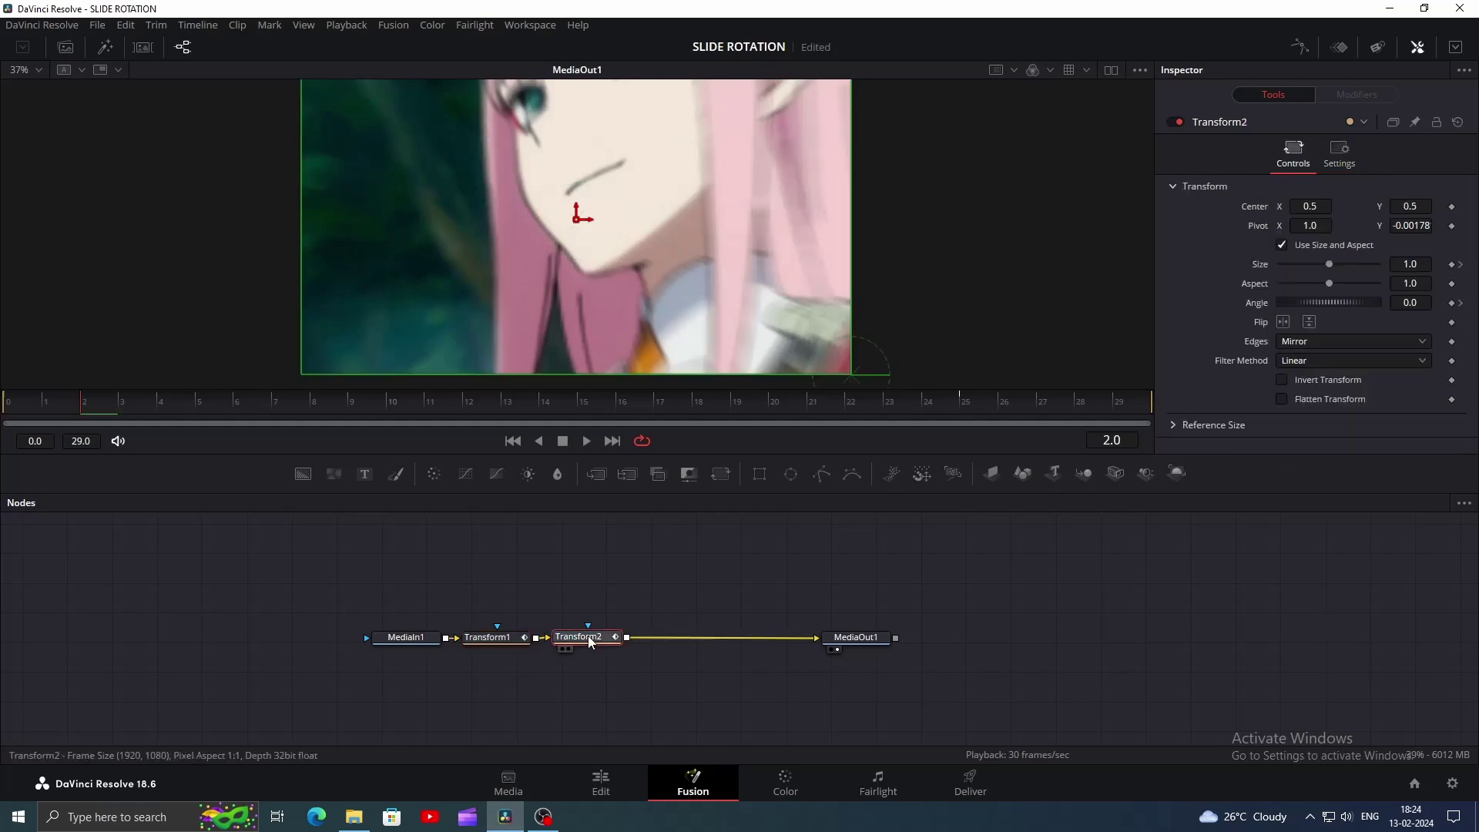
{"action": "left_click", "coordinate": [1338, 154]}
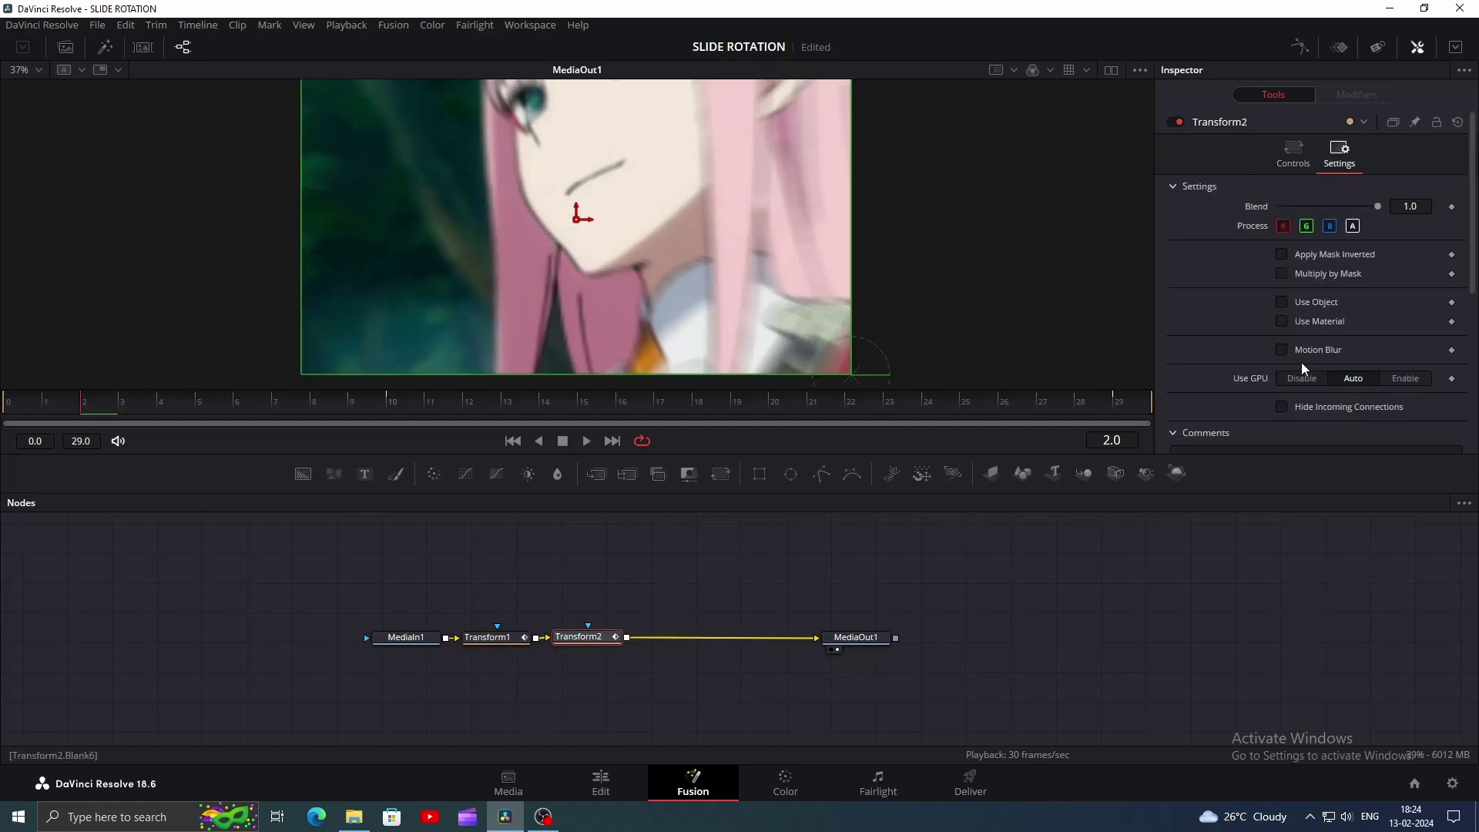
{"action": "left_click", "coordinate": [1283, 349]}
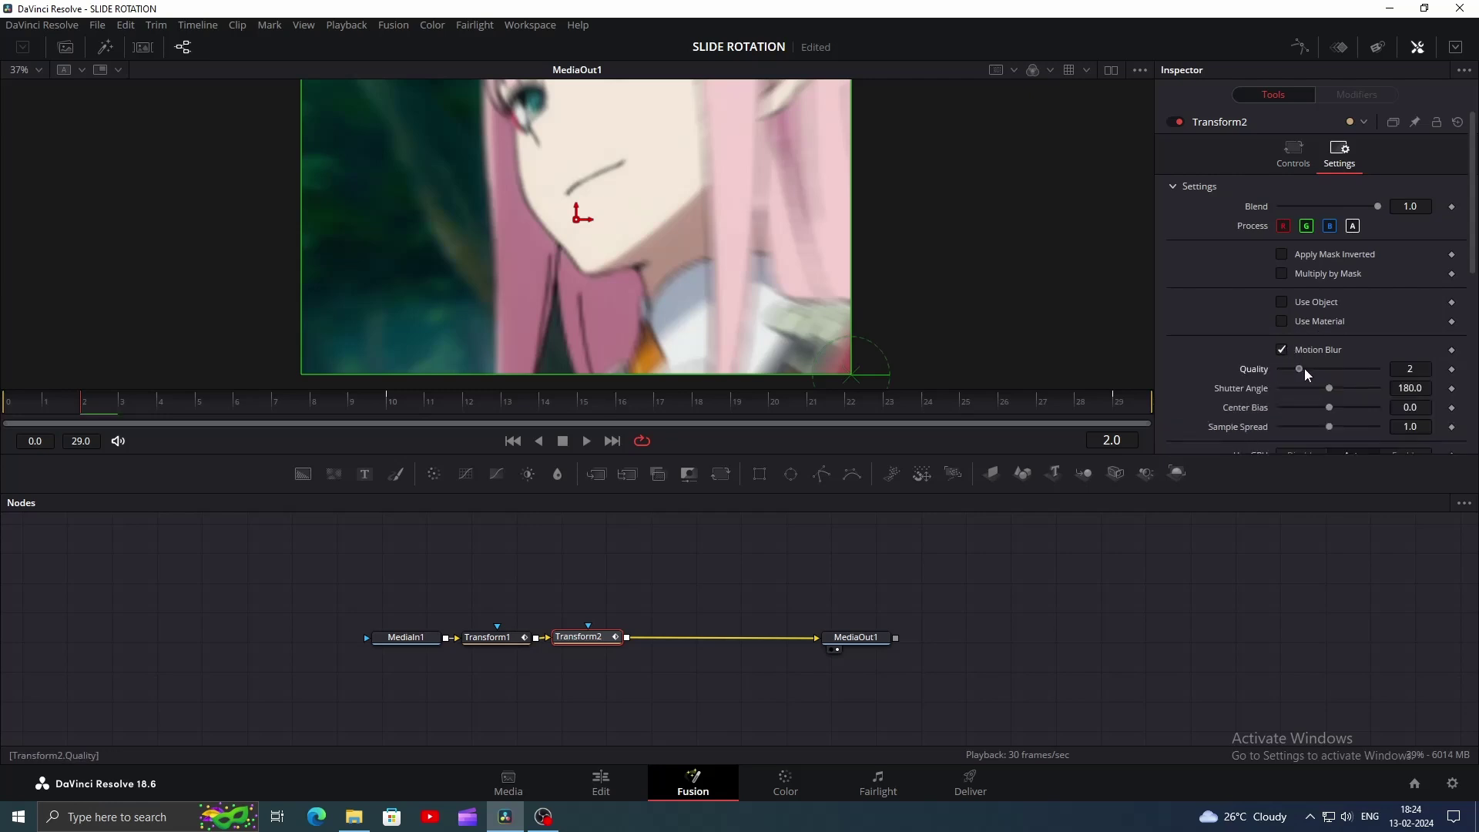
{"action": "left_click", "coordinate": [673, 548]}
{"action": "key", "text": "space"}
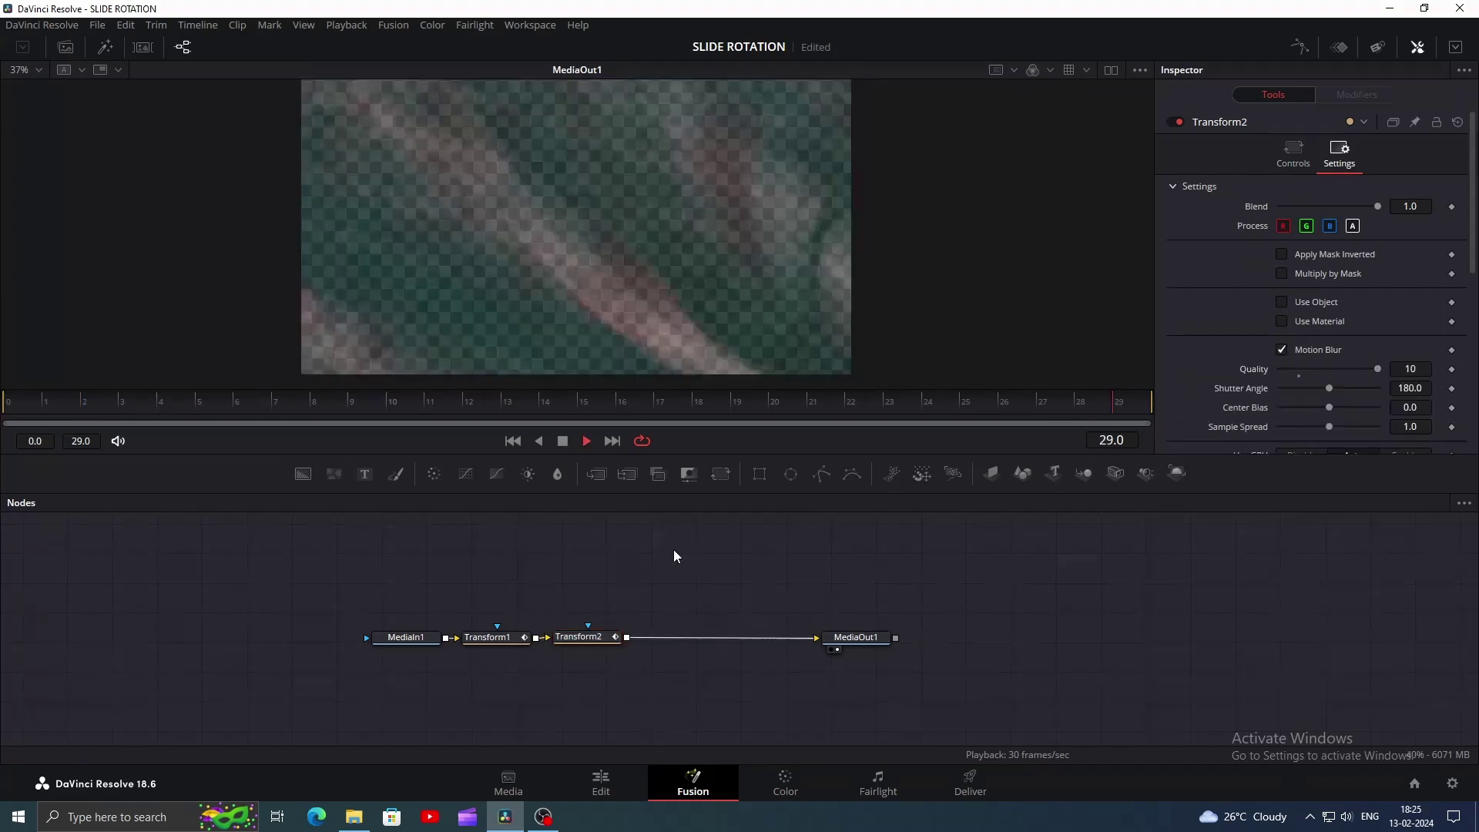
{"action": "key", "text": "space"}
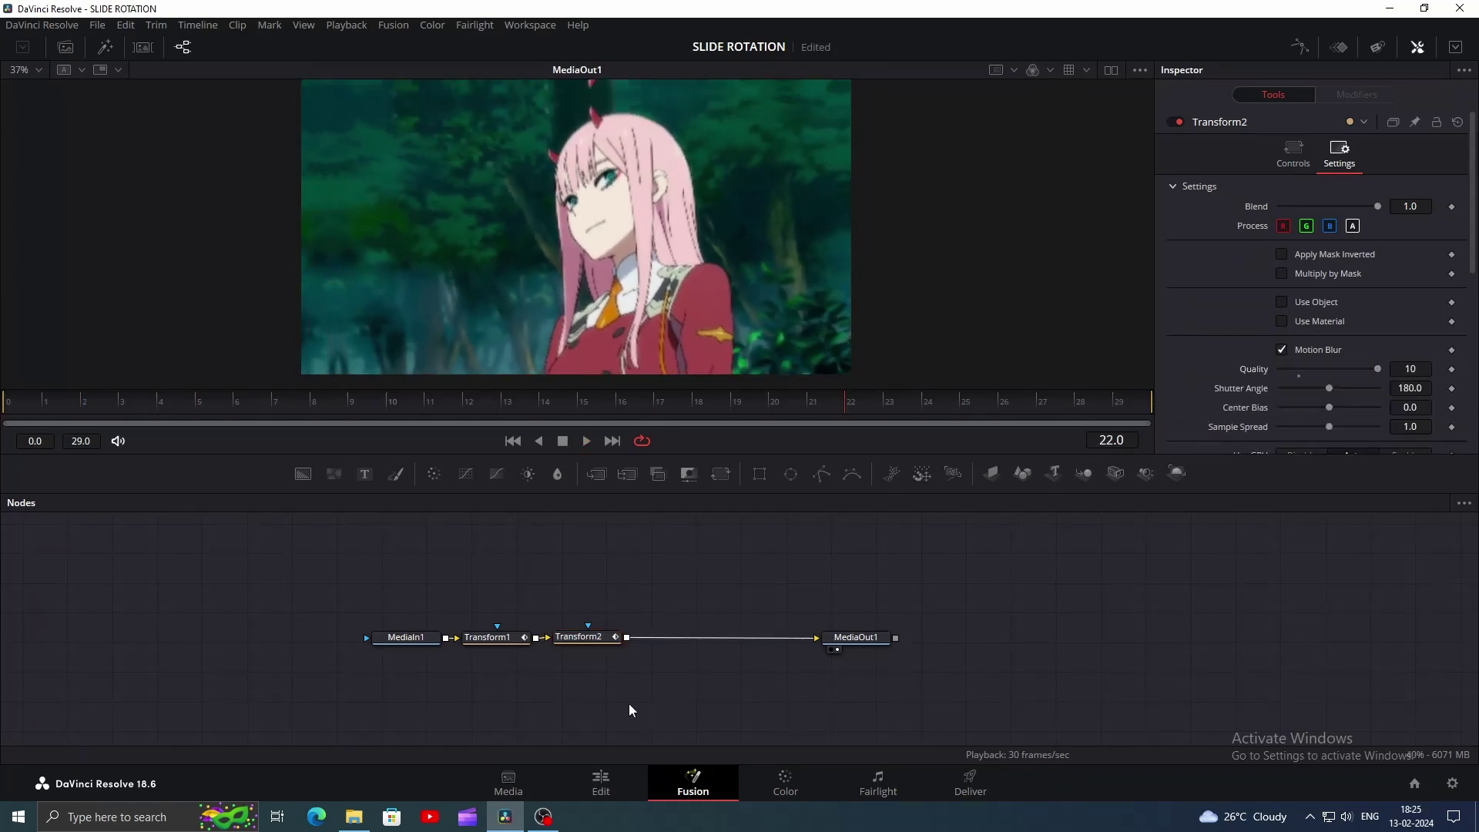
- Return to the Edit timeline, move to the second clip, and open it in Fusion
{"action": "left_click", "coordinate": [572, 785]}
{"action": "left_click_drag", "start_coordinate": [225, 469], "coordinate": [268, 490]}
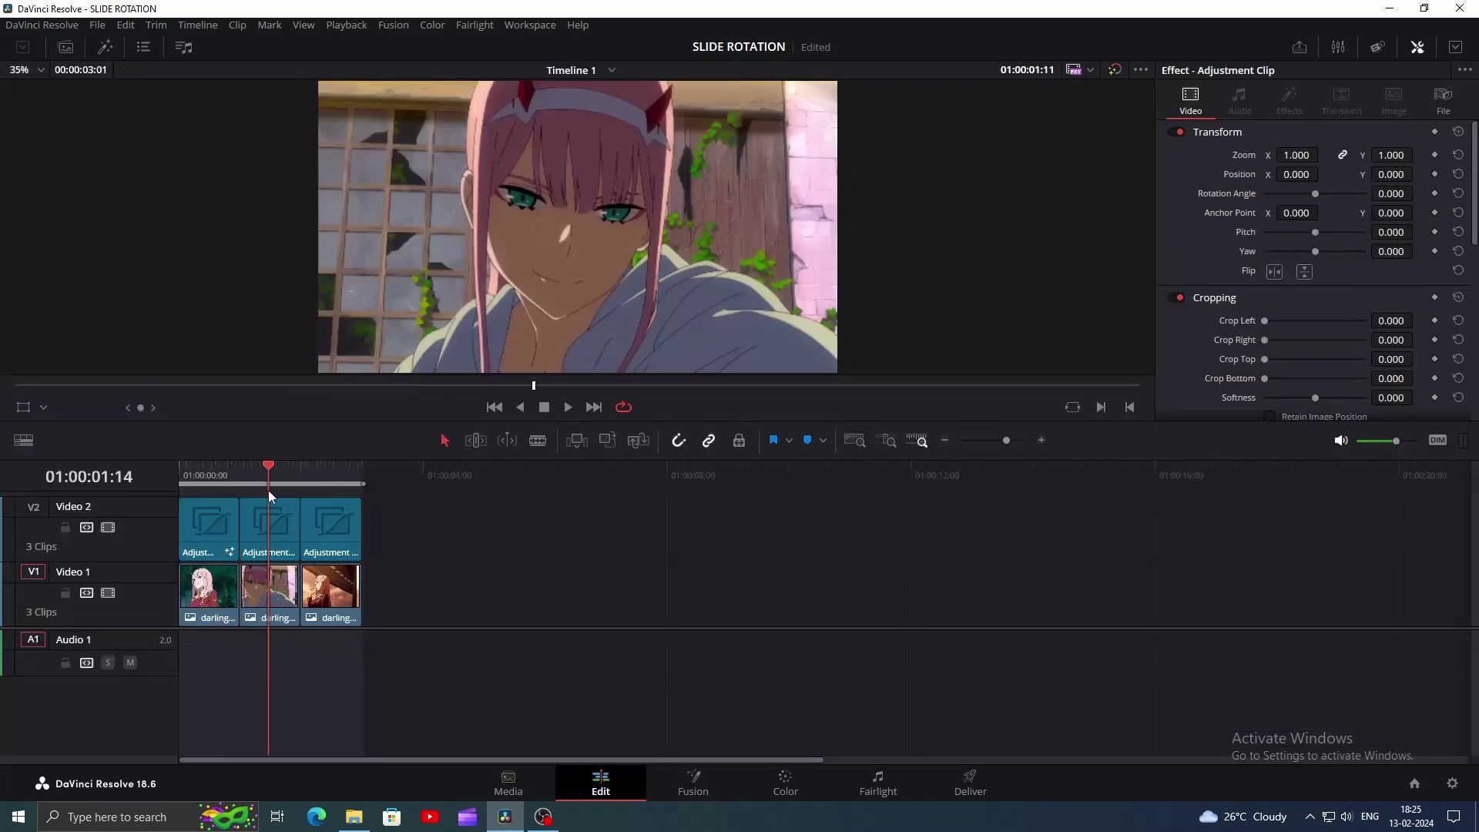
{"action": "left_click", "coordinate": [701, 775]}
- At the first frame, move Transform1's pivot to the image's bottom-right corner
{"action": "left_click", "coordinate": [495, 649]}
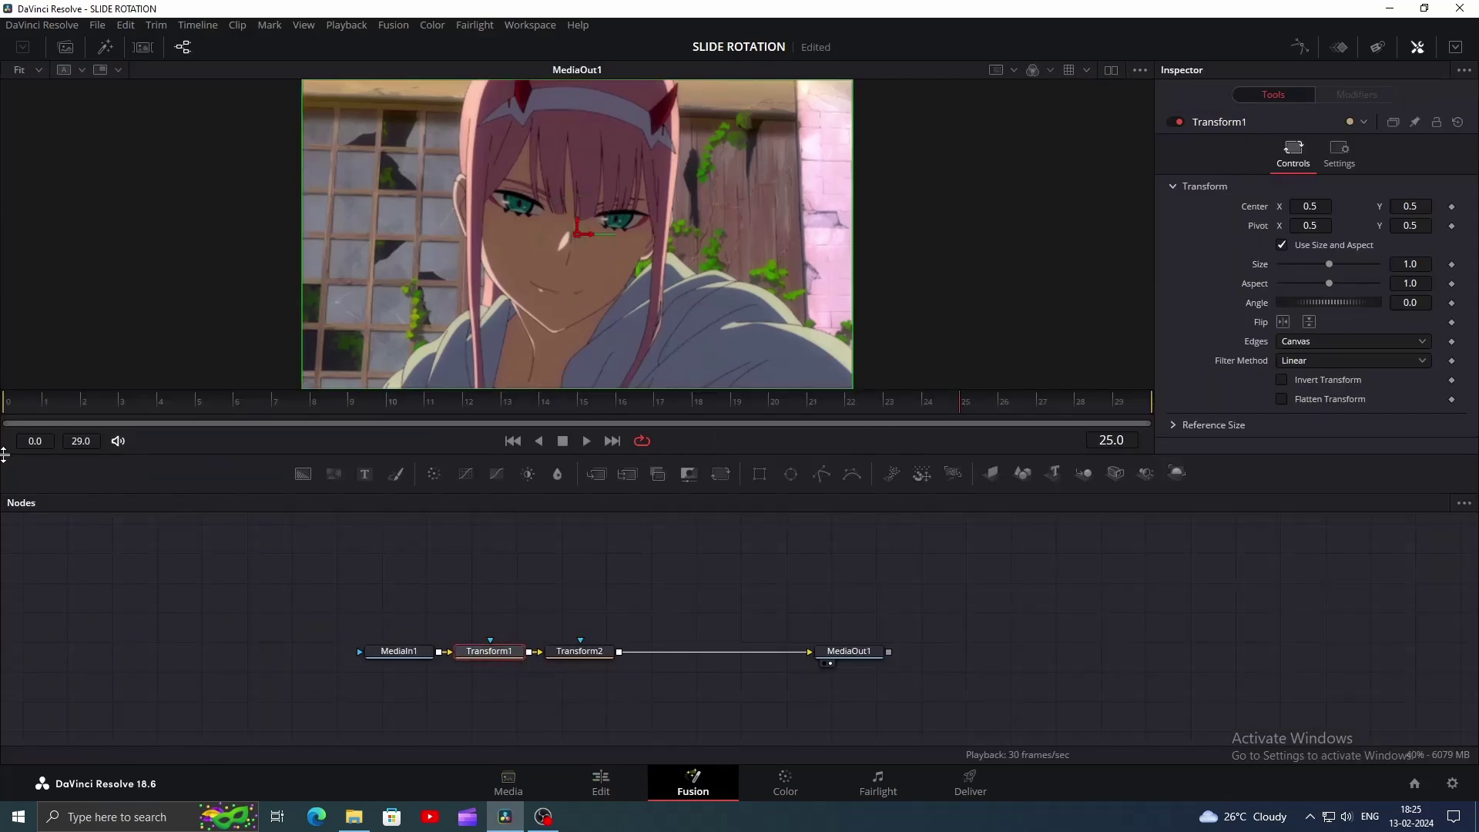
{"action": "left_click_drag", "start_coordinate": [108, 413], "coordinate": [6, 412]}
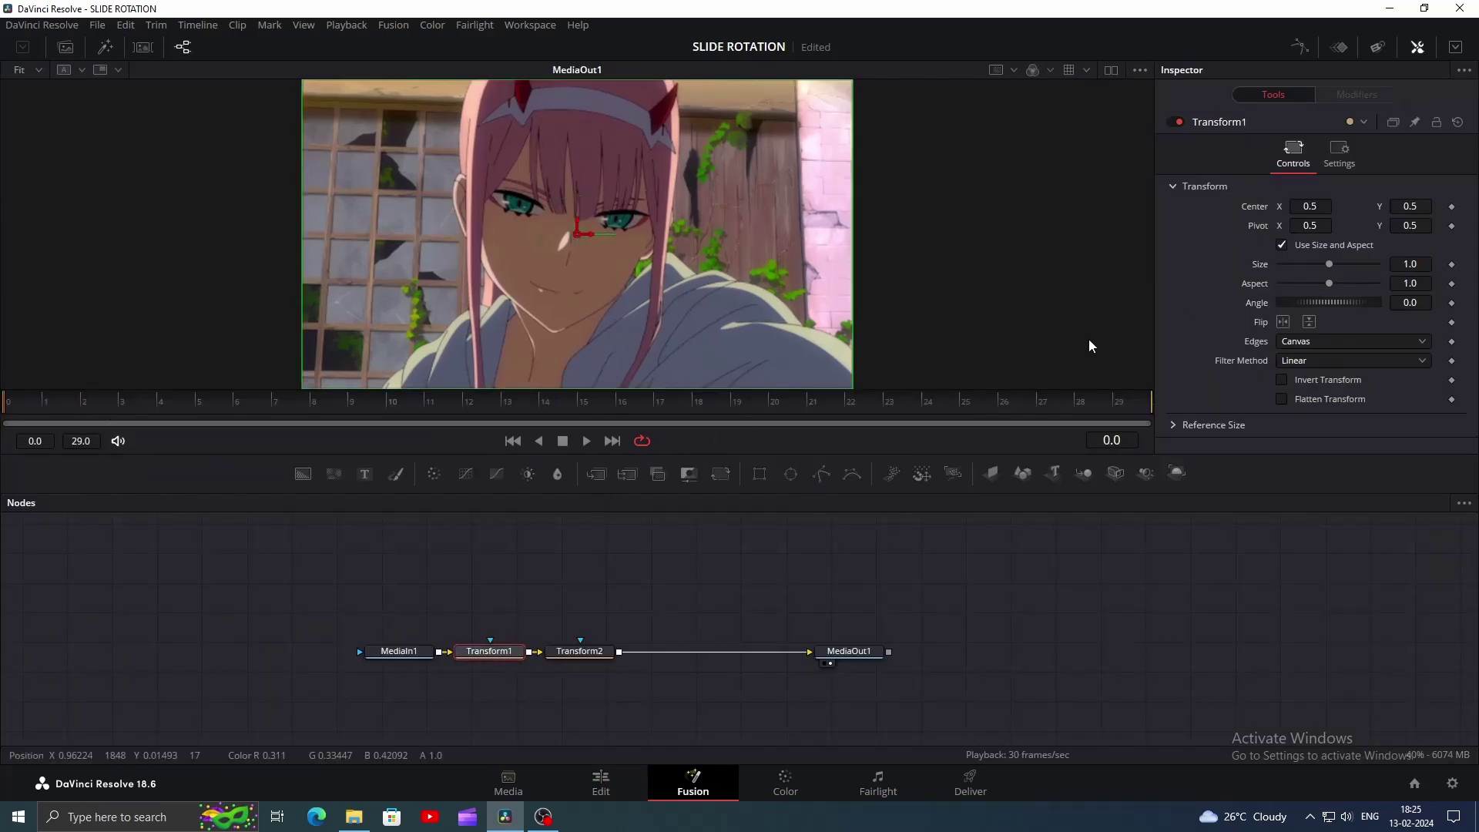
{"action": "left_click_drag", "start_coordinate": [1419, 228], "coordinate": [1062, 247]}
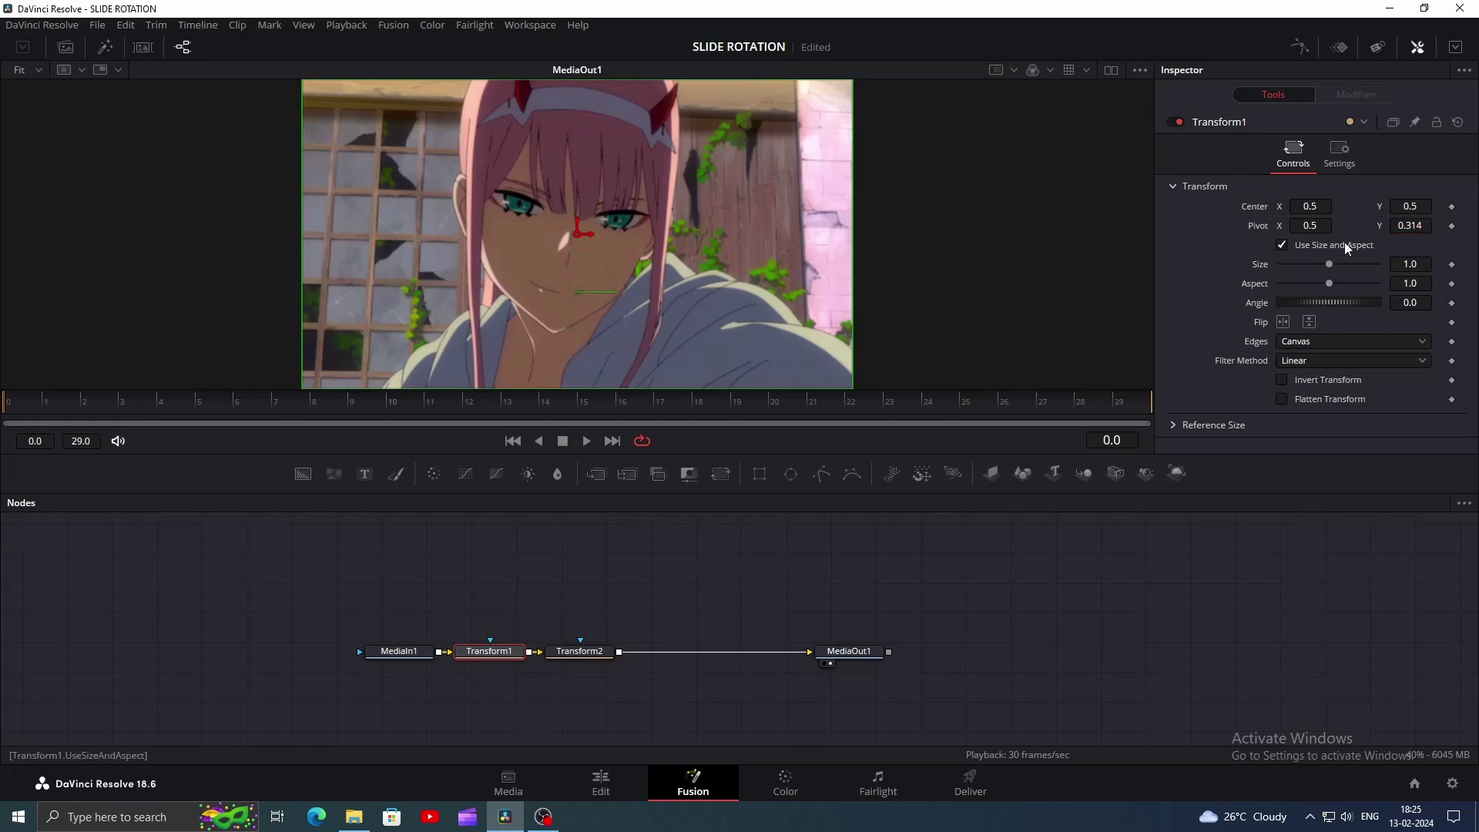
{"action": "left_click_drag", "start_coordinate": [731, 321], "coordinate": [707, 289]}
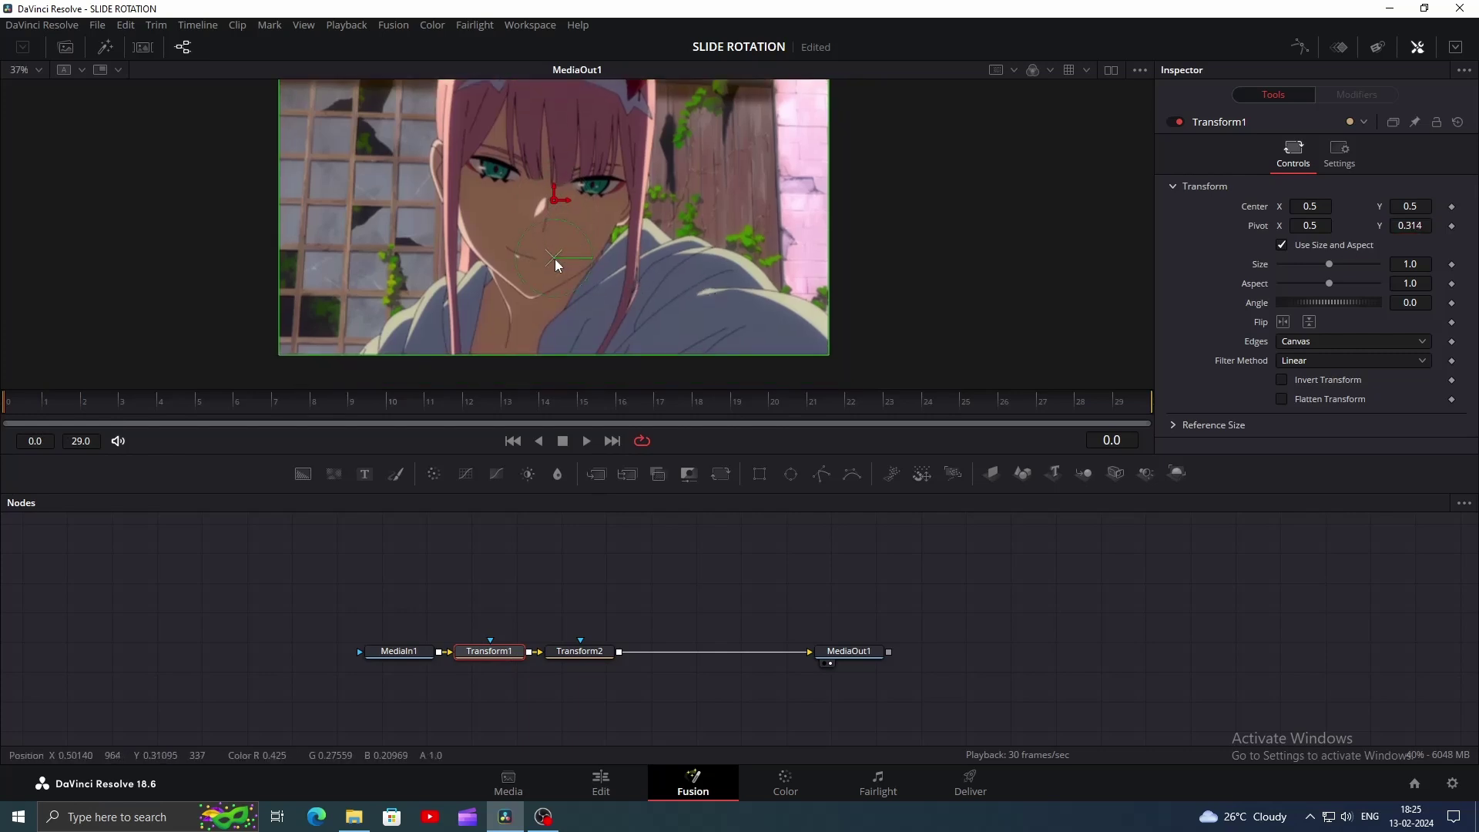
{"action": "left_click_drag", "start_coordinate": [555, 259], "coordinate": [830, 355]}
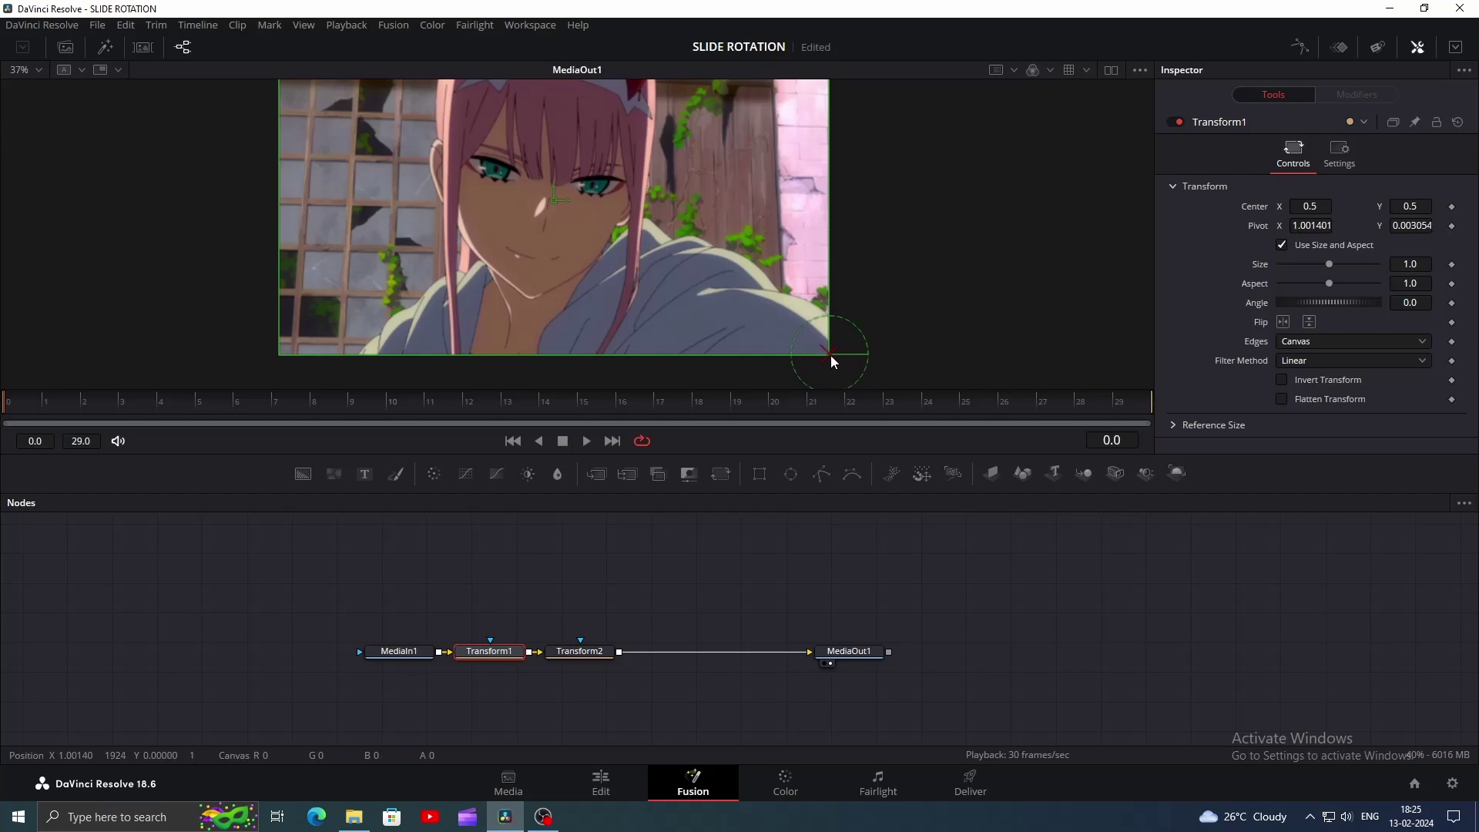
- Keyframe Transform1 at frame 0 with Size 6 and Angle -90
{"action": "left_click", "coordinate": [1451, 264]}
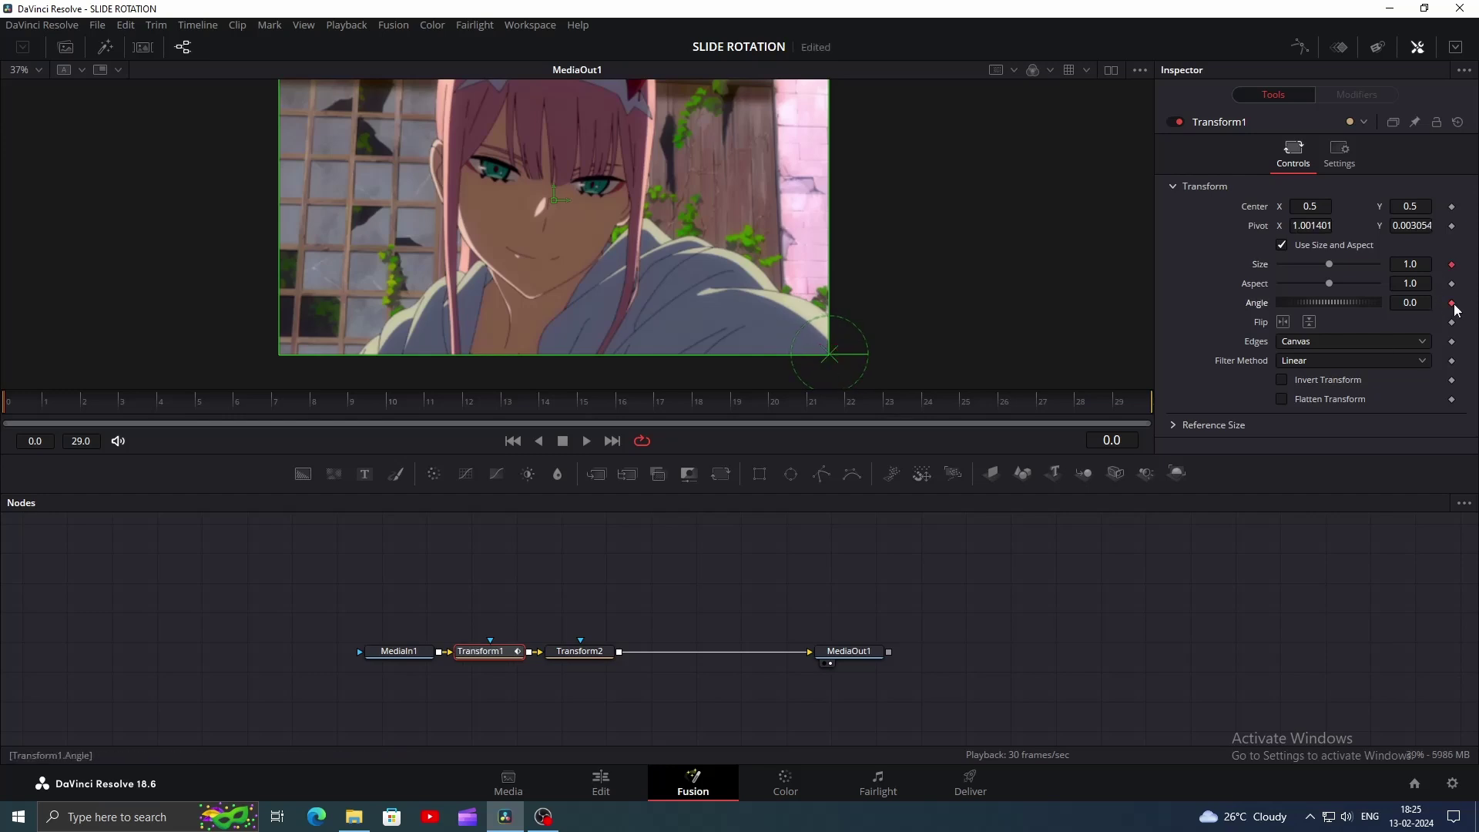
{"action": "left_click", "coordinate": [1452, 303]}
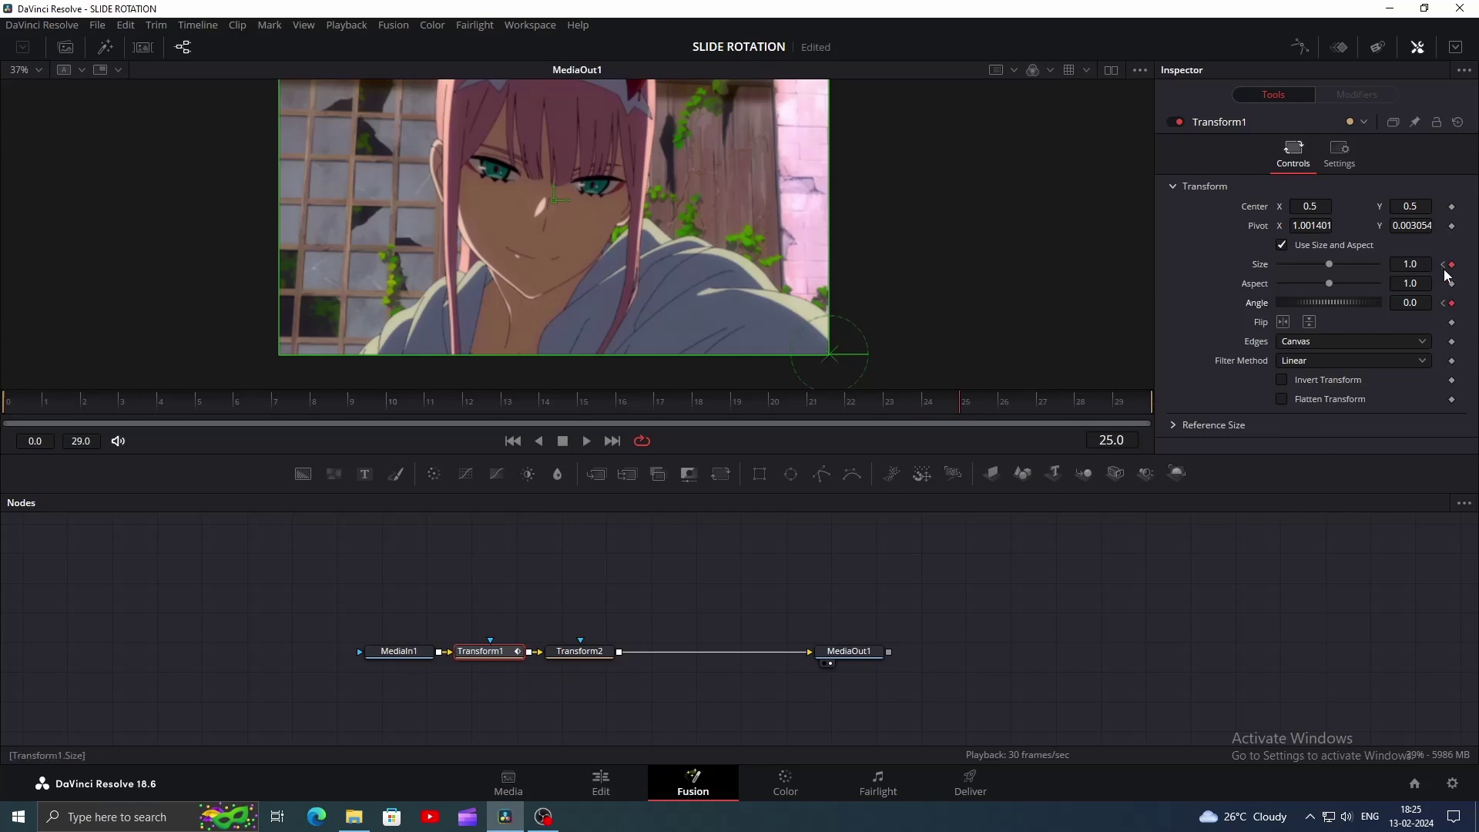
{"action": "left_click", "coordinate": [1443, 264]}
{"action": "type", "text": "6"}
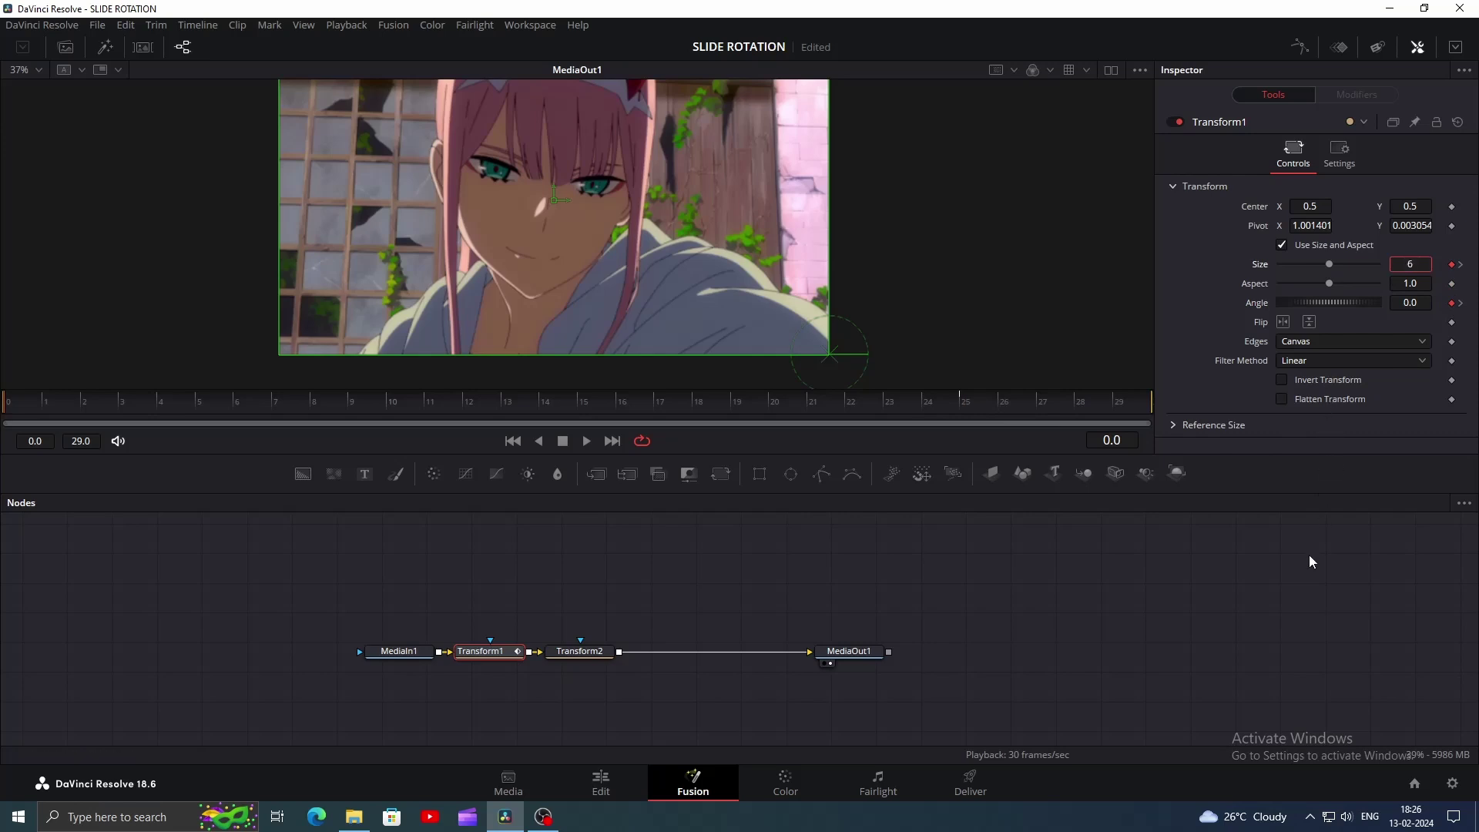
{"action": "left_click", "coordinate": [1422, 301]}
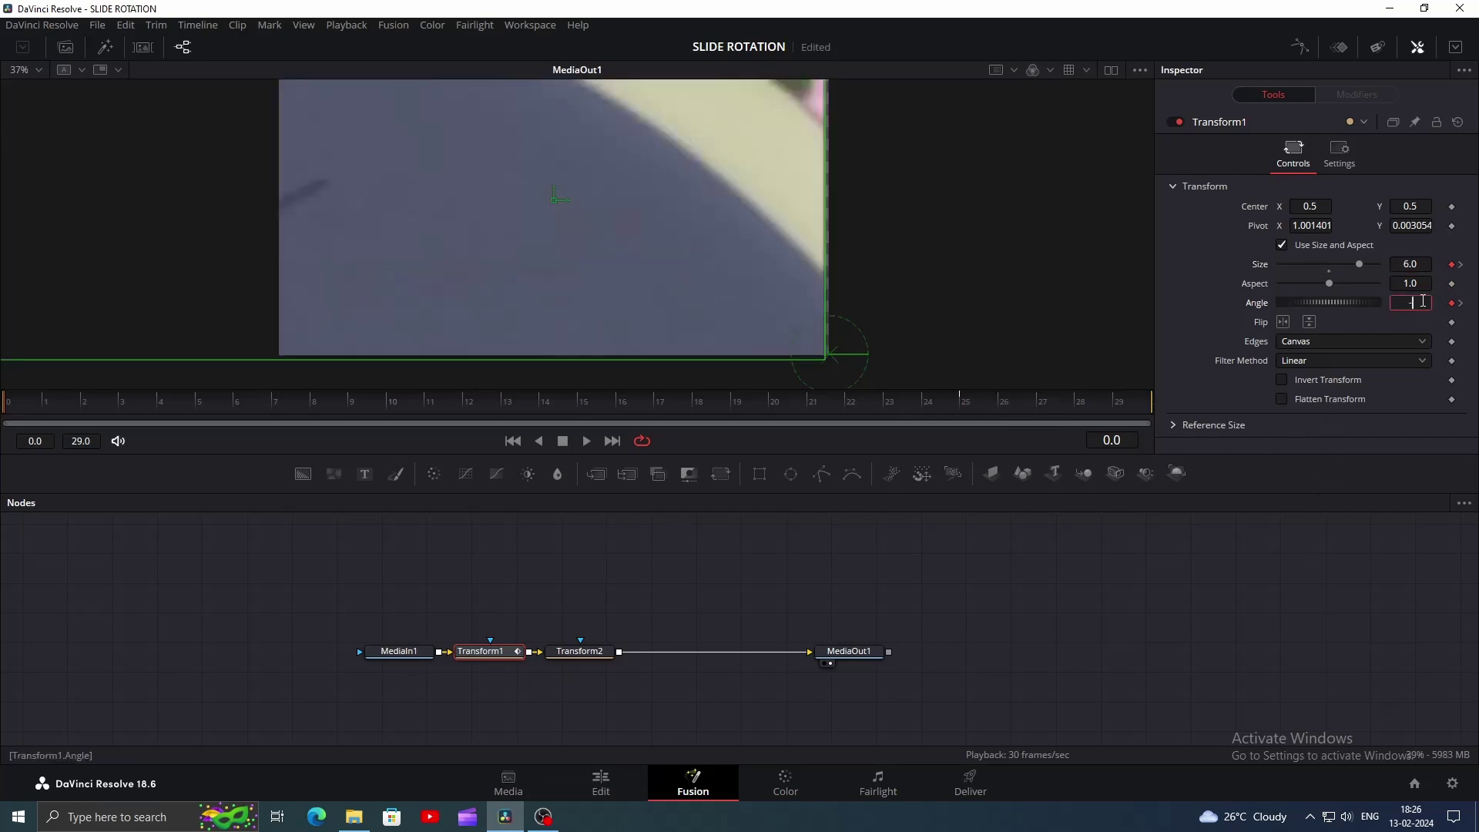
{"action": "type", "text": "-90"}
{"action": "key", "text": "Return"}
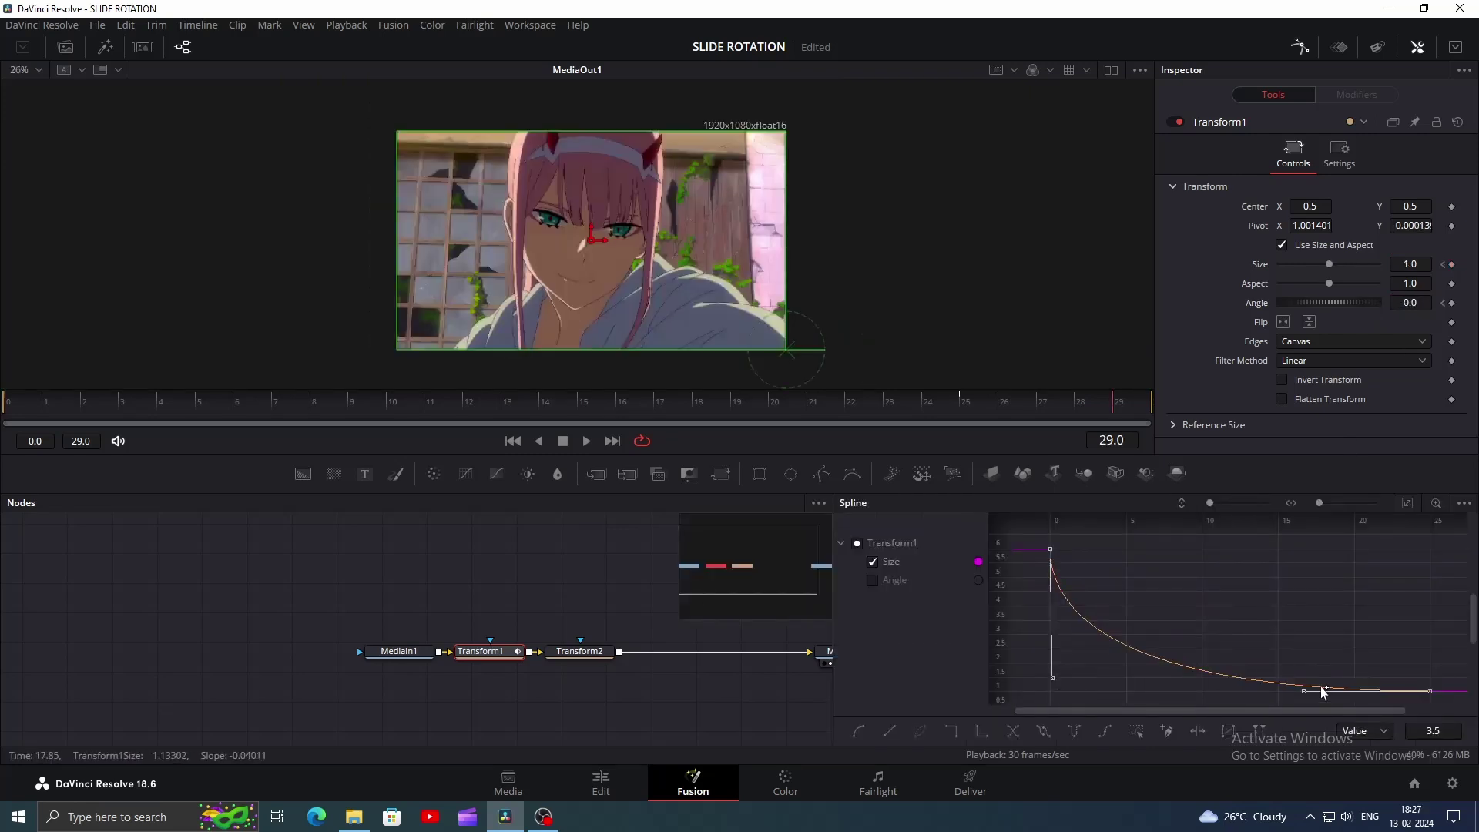
- Move Transform1's Size keyframe earlier and ease the Angle curve to settle near 0 by frame 15
{"action": "left_click_drag", "start_coordinate": [1298, 697], "coordinate": [1109, 697]}
{"action": "left_click", "coordinate": [893, 580]}
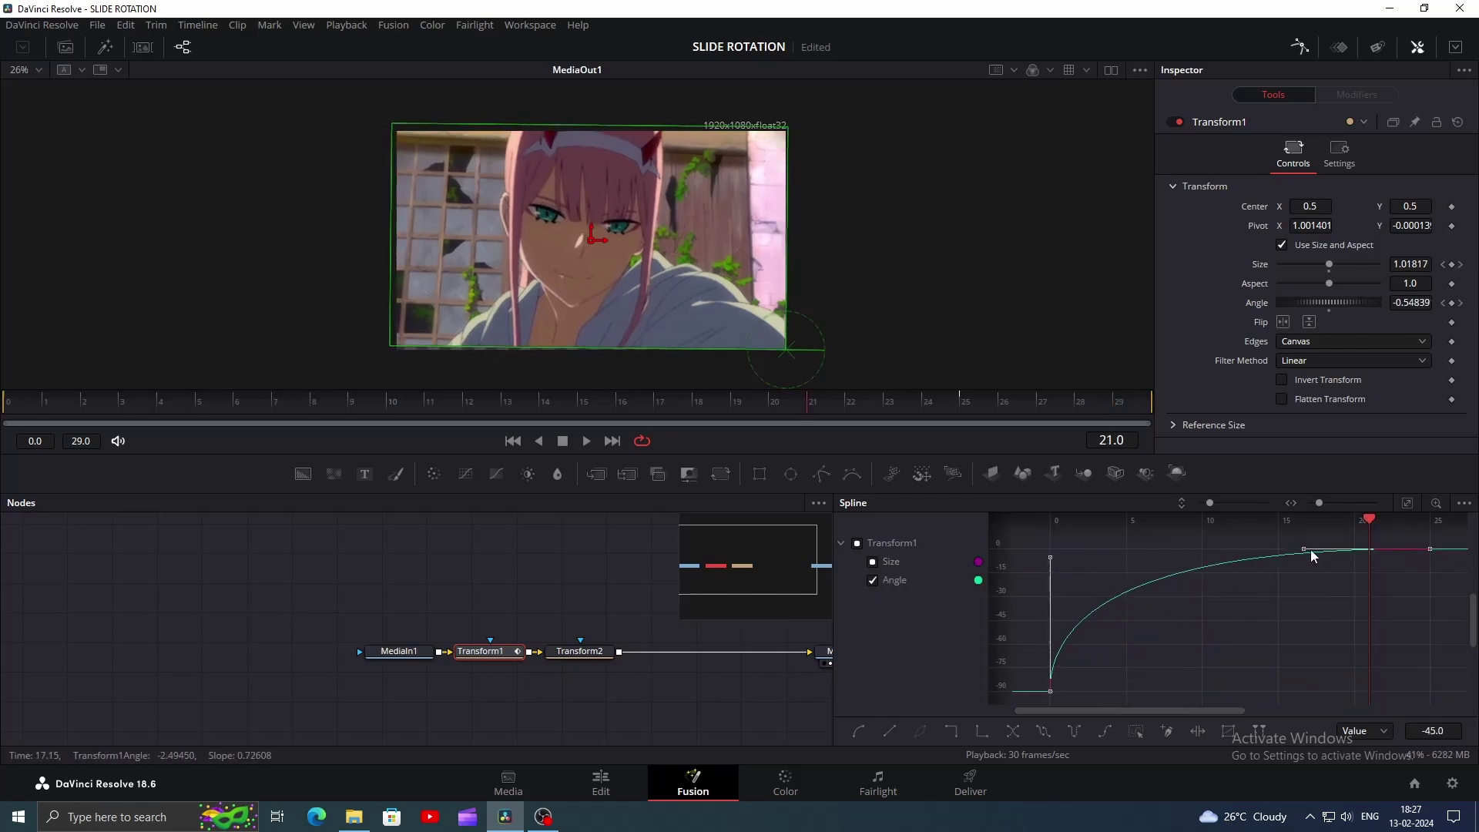
{"action": "left_click_drag", "start_coordinate": [1301, 553], "coordinate": [1145, 552]}
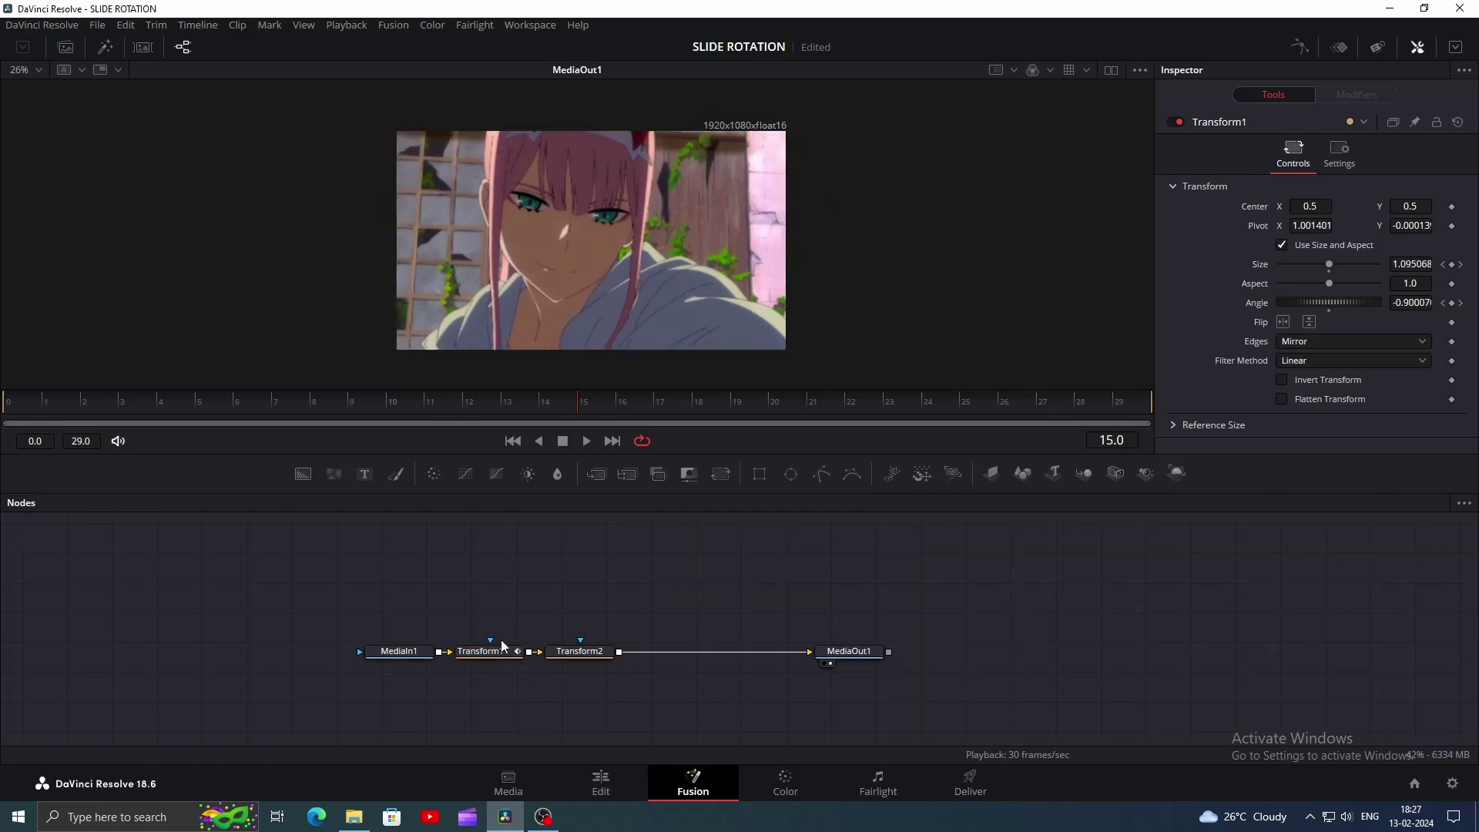
- Put Transform2's pivot at the bottom-left corner and keyframe Size 1 at frame 10
{"action": "left_click", "coordinate": [575, 657]}
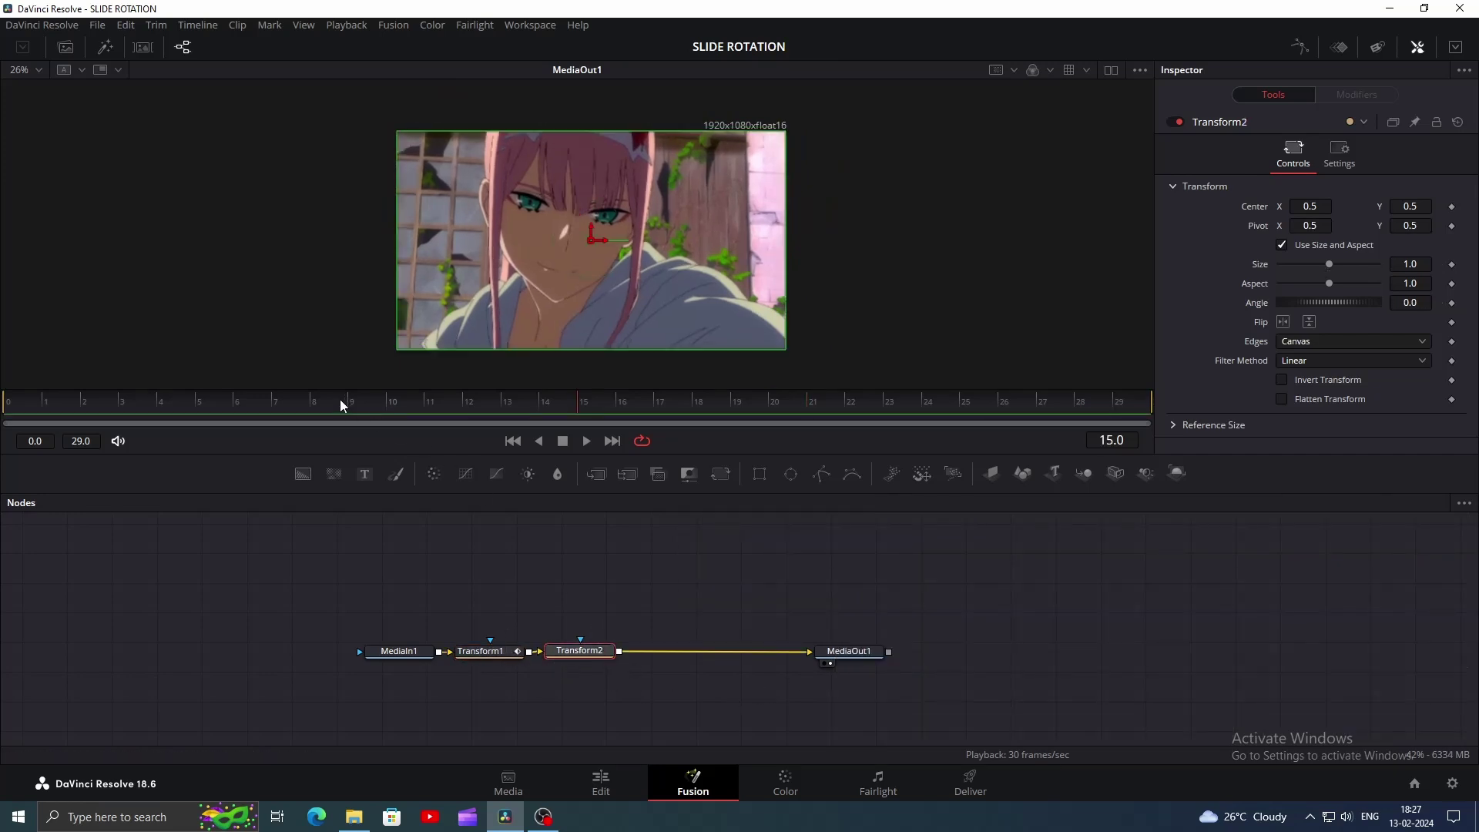
{"action": "left_click_drag", "start_coordinate": [339, 400], "coordinate": [397, 416]}
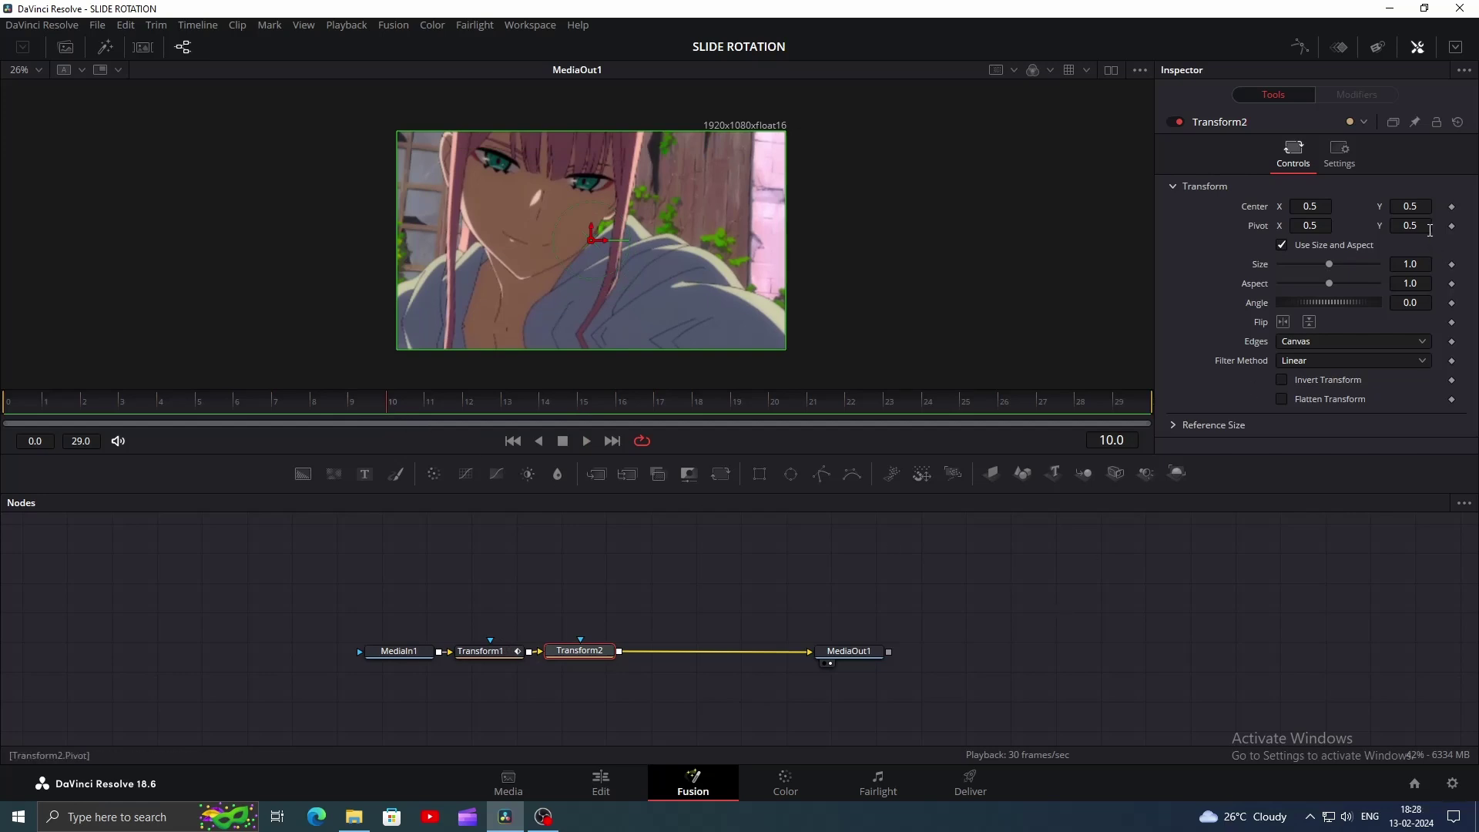
{"action": "left_click_drag", "start_coordinate": [1429, 231], "coordinate": [1413, 230]}
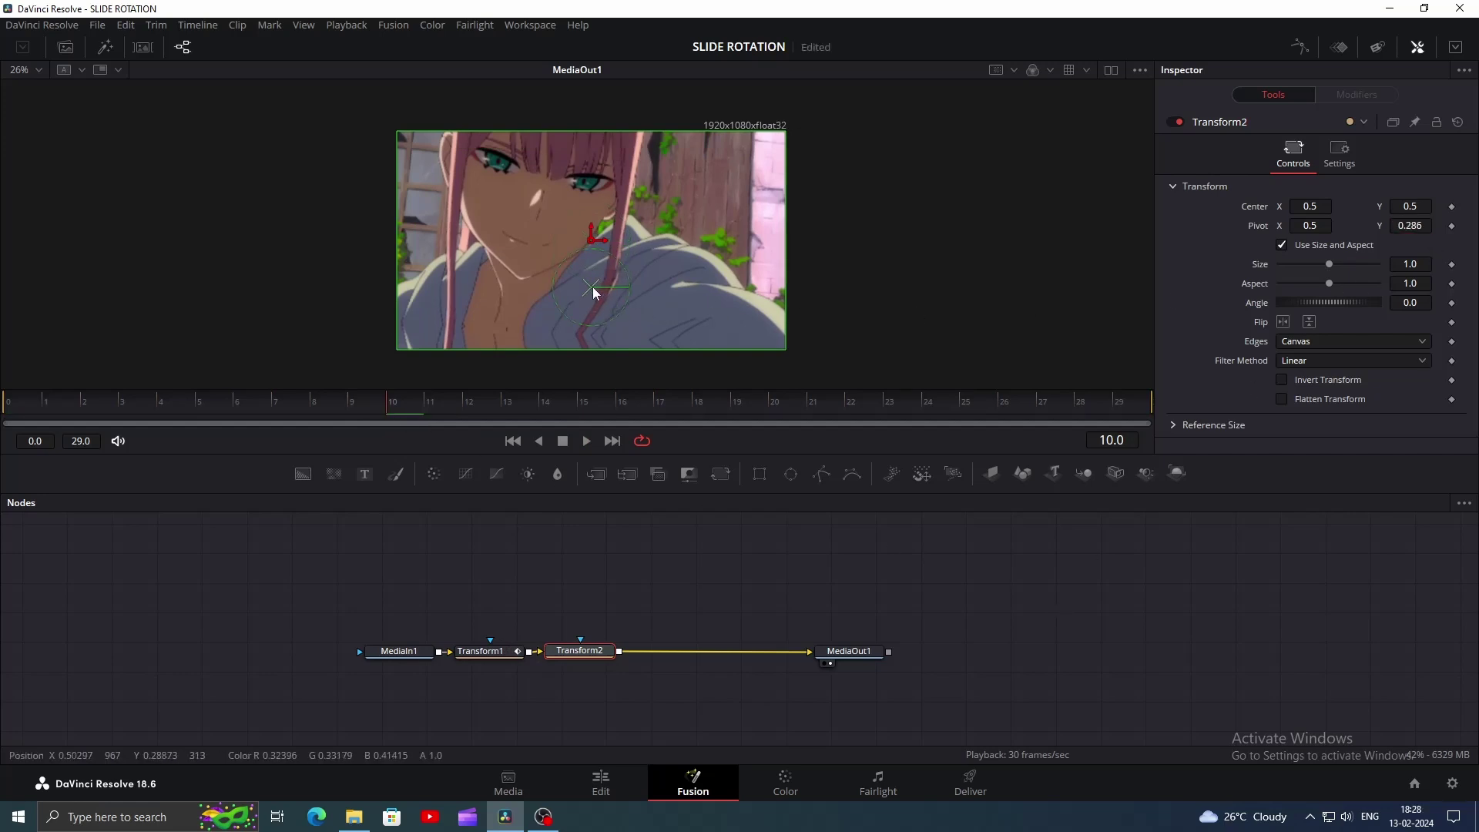
{"action": "left_click_drag", "start_coordinate": [593, 286], "coordinate": [397, 348]}
{"action": "left_click", "coordinate": [1451, 264]}
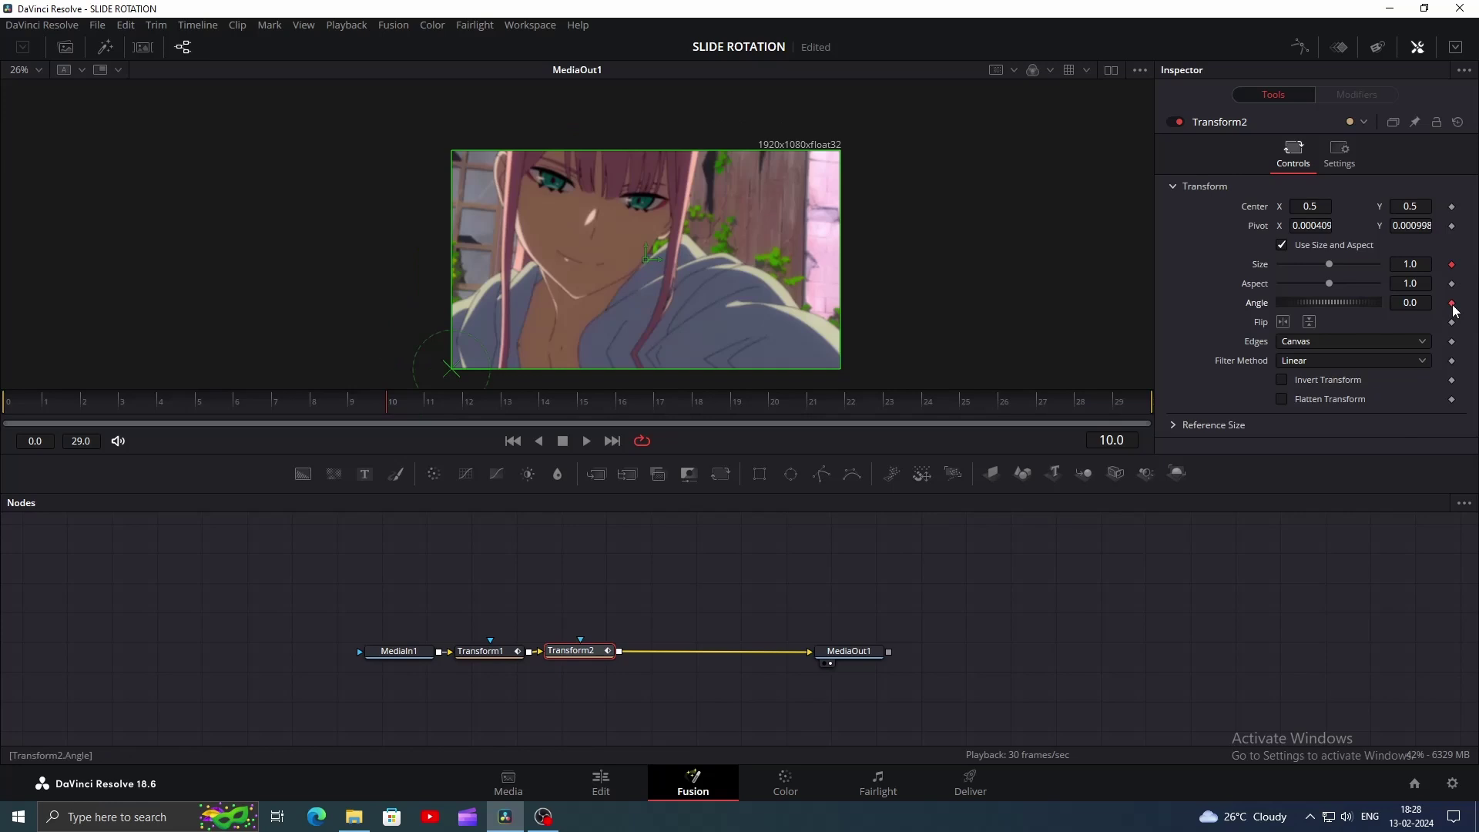
- At frame 29 set Transform2's Size to 0 and Angle to -90, with Mirror edges
{"action": "left_click", "coordinate": [1040, 401]}
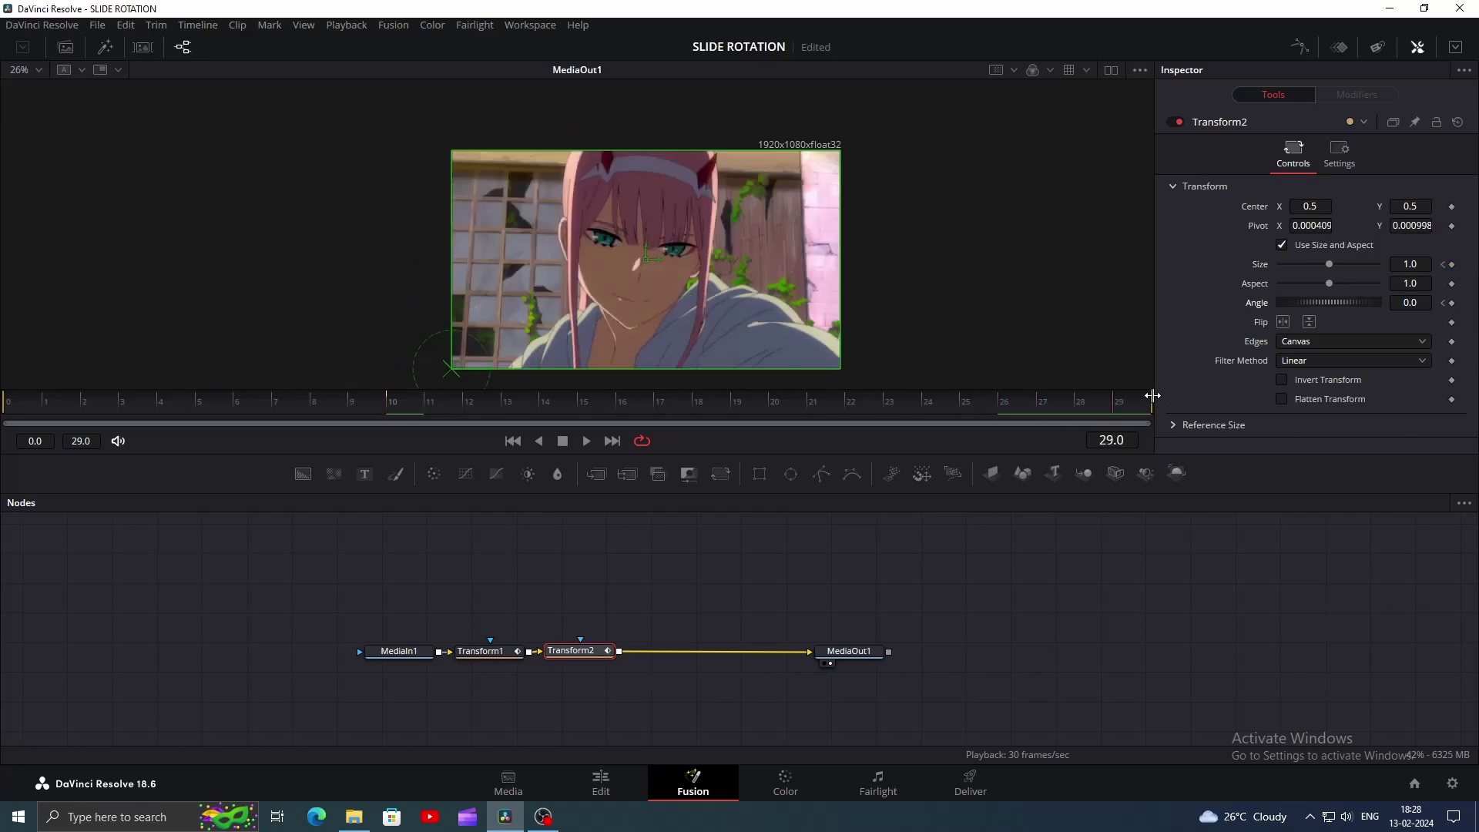
{"action": "left_click", "coordinate": [1409, 264]}
{"action": "type", "text": "0"}
{"action": "key", "text": "Return"}
{"action": "left_click", "coordinate": [1420, 302]}
{"action": "type", "text": "-9"}
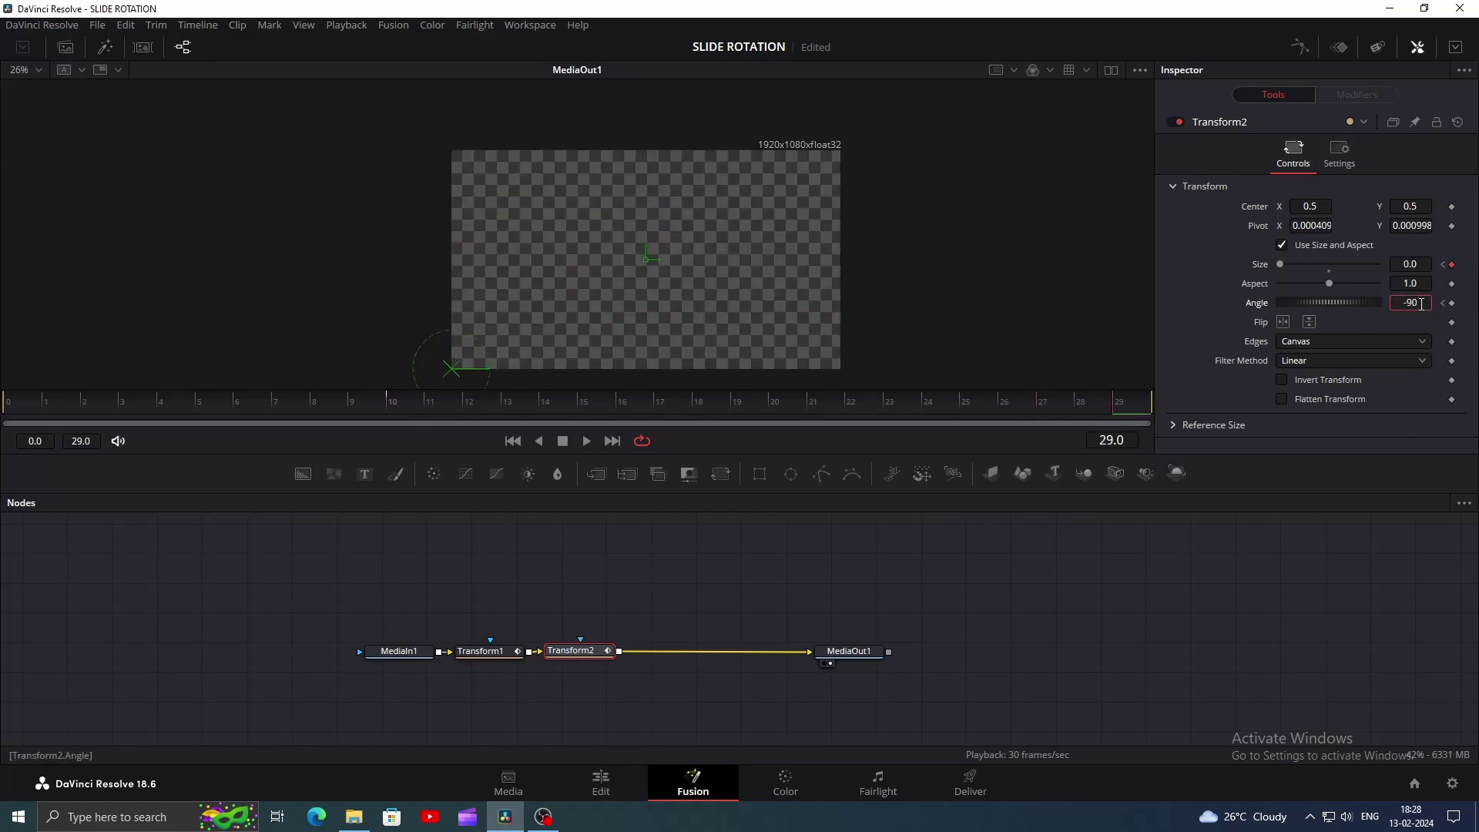
{"action": "type", "text": "0"}
{"action": "key", "text": "Return"}
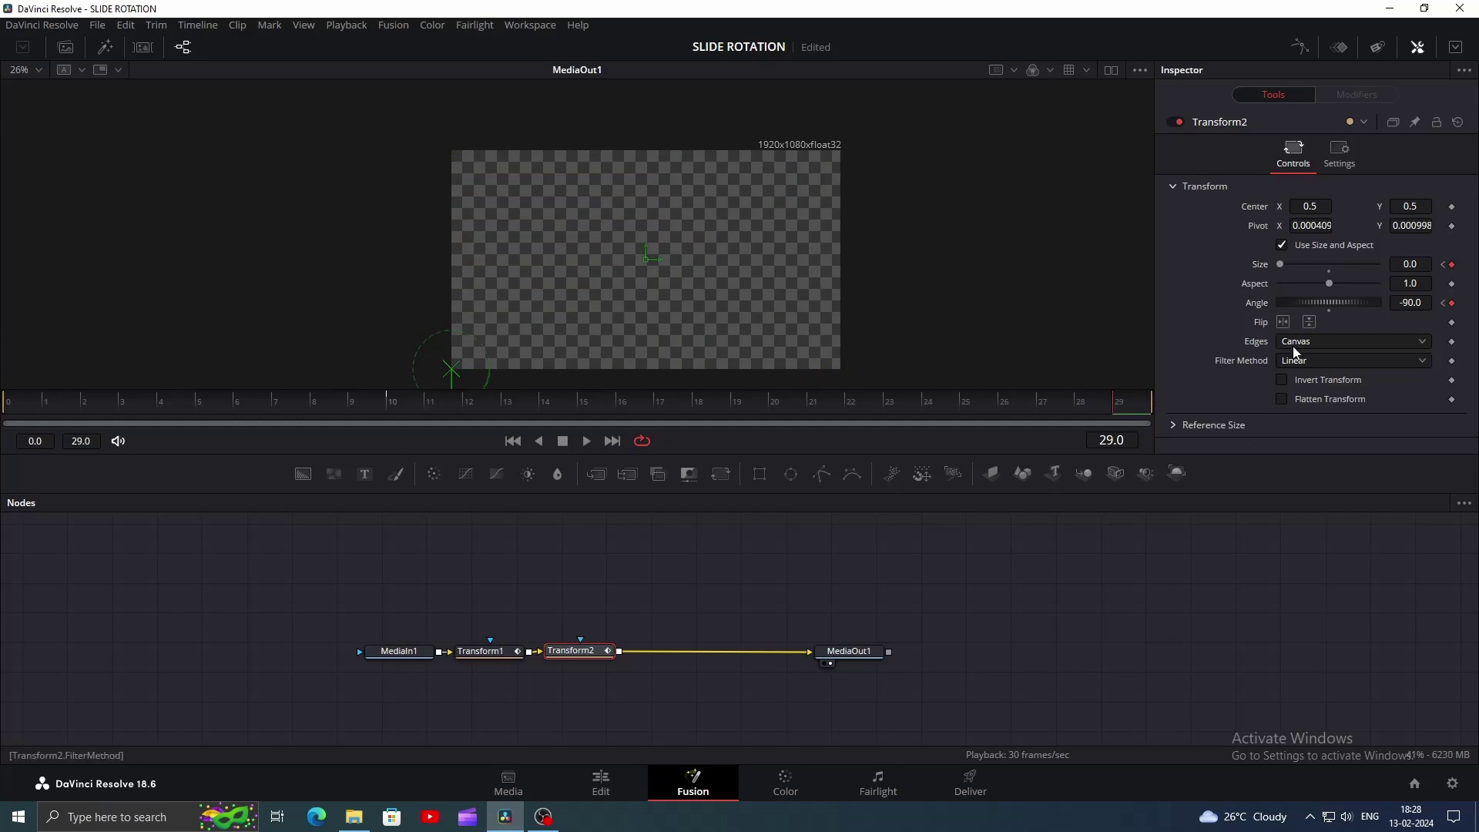
{"action": "left_click", "coordinate": [1294, 345]}
{"action": "left_click", "coordinate": [1352, 415]}
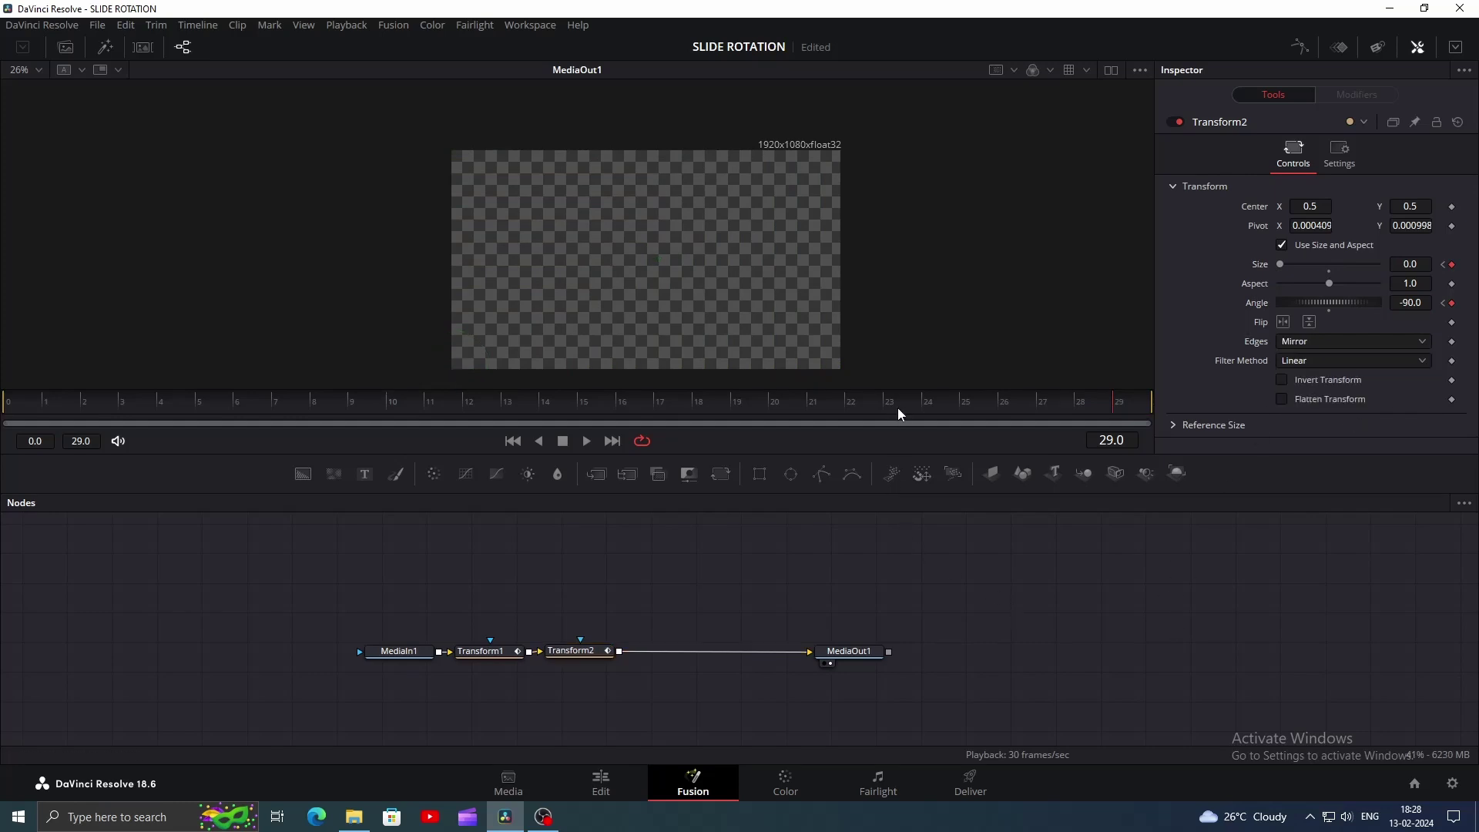
- Ease Transform2's Size and Angle curves in the Spline editor, lengthening the Angle tangent
{"action": "left_click_drag", "start_coordinate": [898, 414], "coordinate": [962, 408]}
{"action": "key", "text": "shift+F8"}
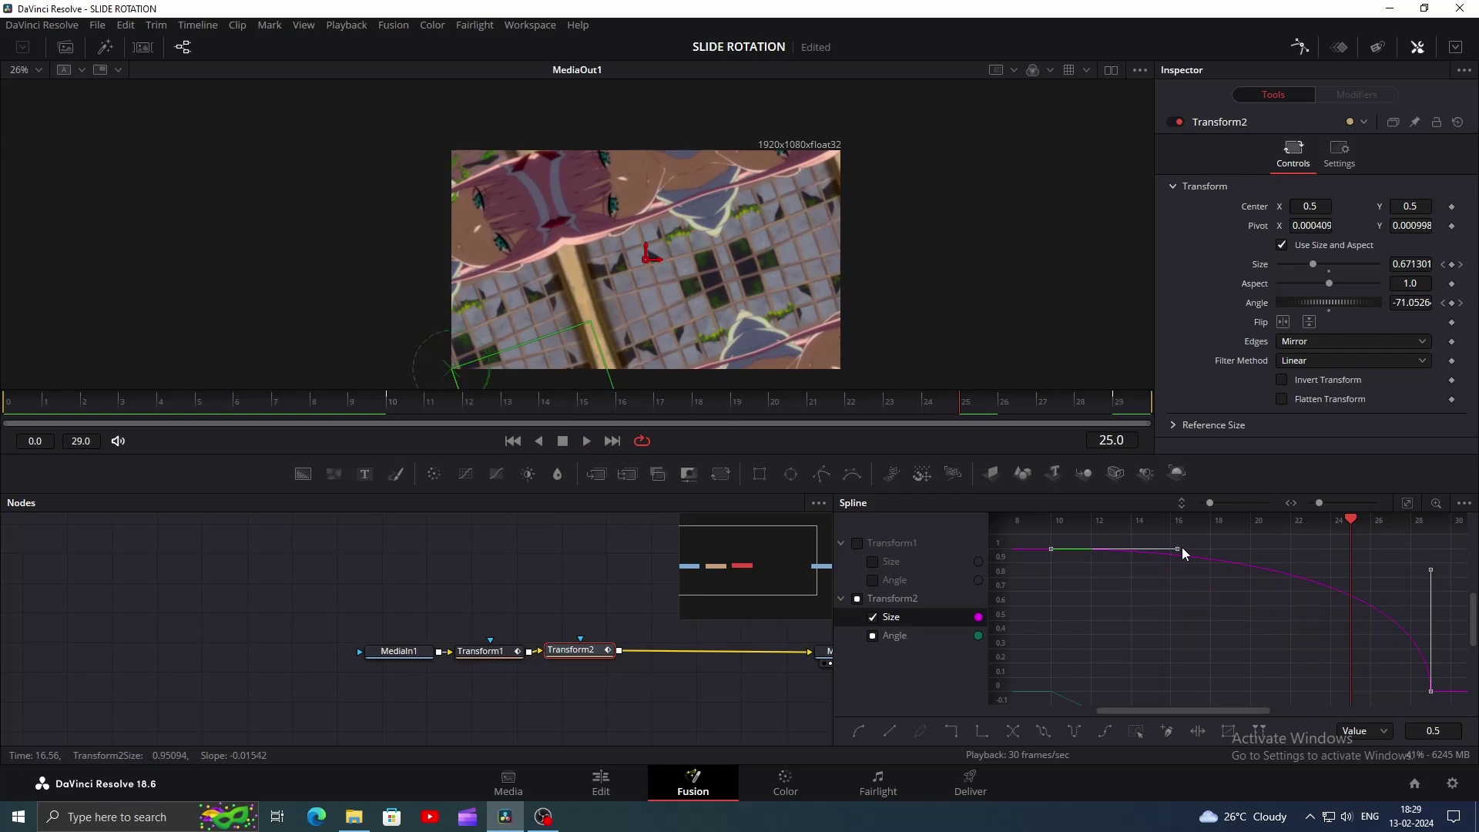
{"action": "left_click_drag", "start_coordinate": [1178, 549], "coordinate": [1368, 545]}
{"action": "left_click", "coordinate": [893, 635]}
{"action": "left_click_drag", "start_coordinate": [1393, 691], "coordinate": [1426, 567]}
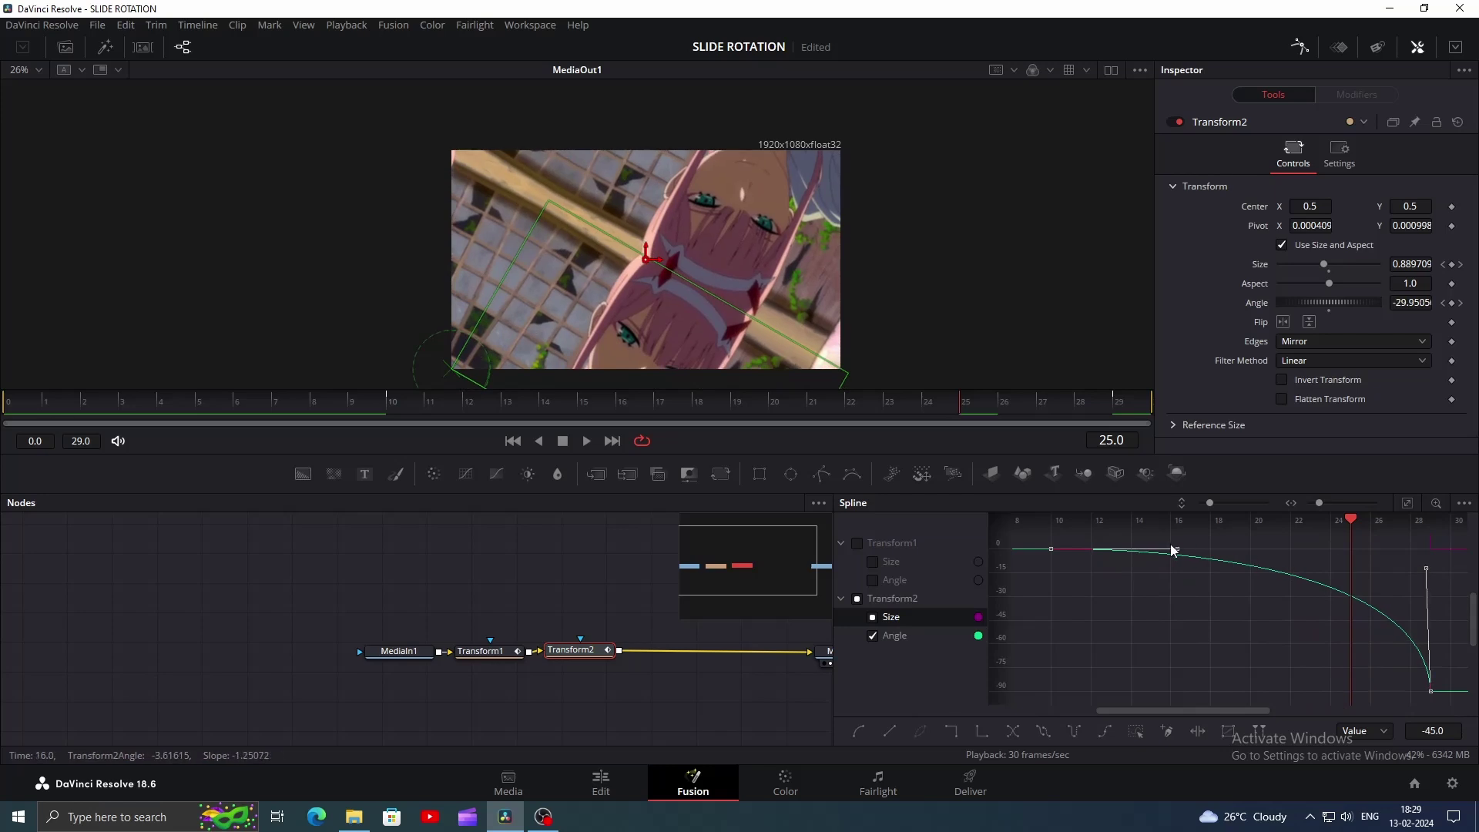
{"action": "left_click_drag", "start_coordinate": [1181, 548], "coordinate": [1357, 545]}
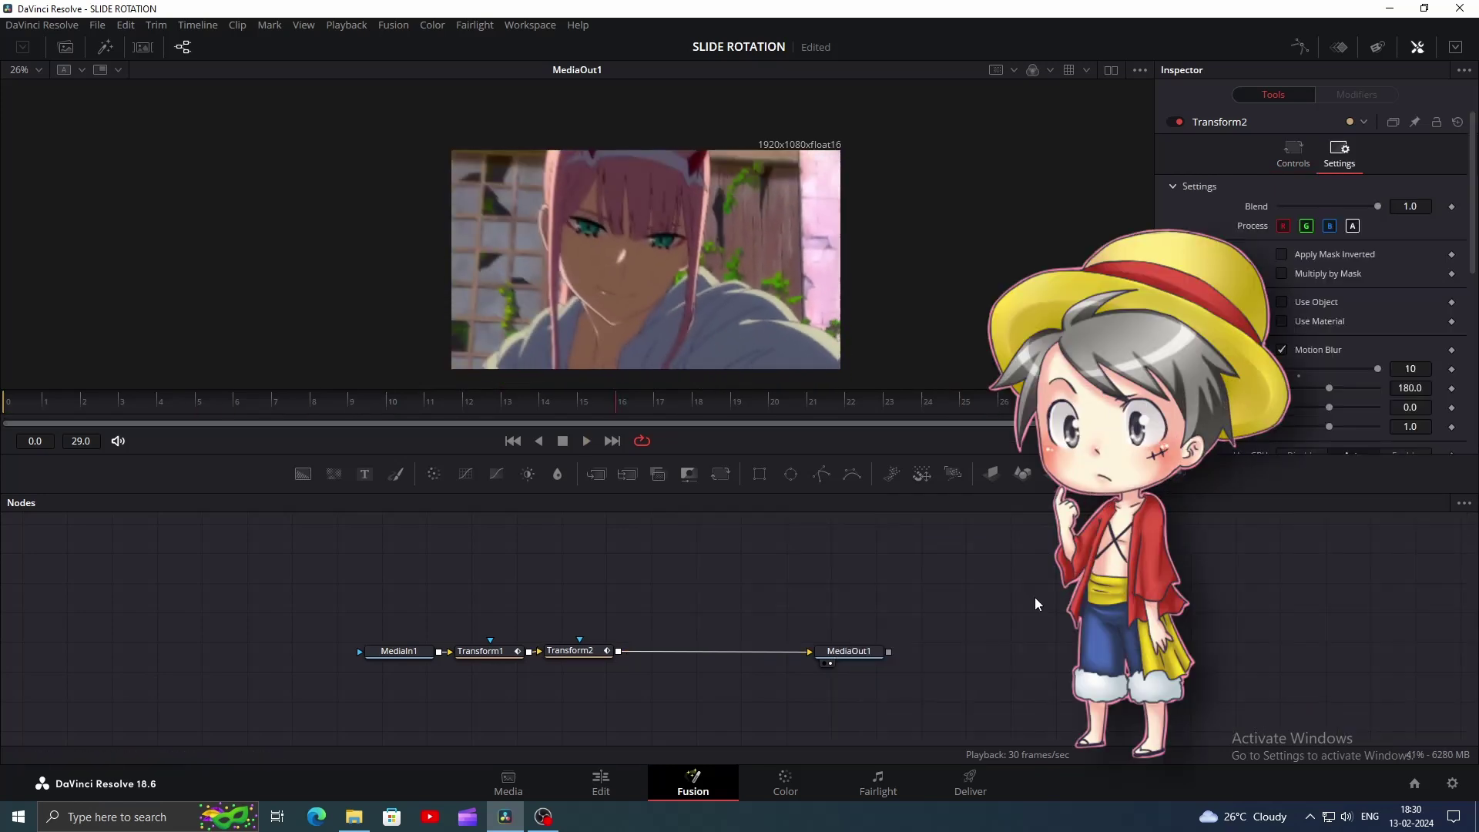
- Open the third adjustment clip's Fusion composition and give Transform1 a starting Angle of 90
{"action": "left_click", "coordinate": [600, 782]}
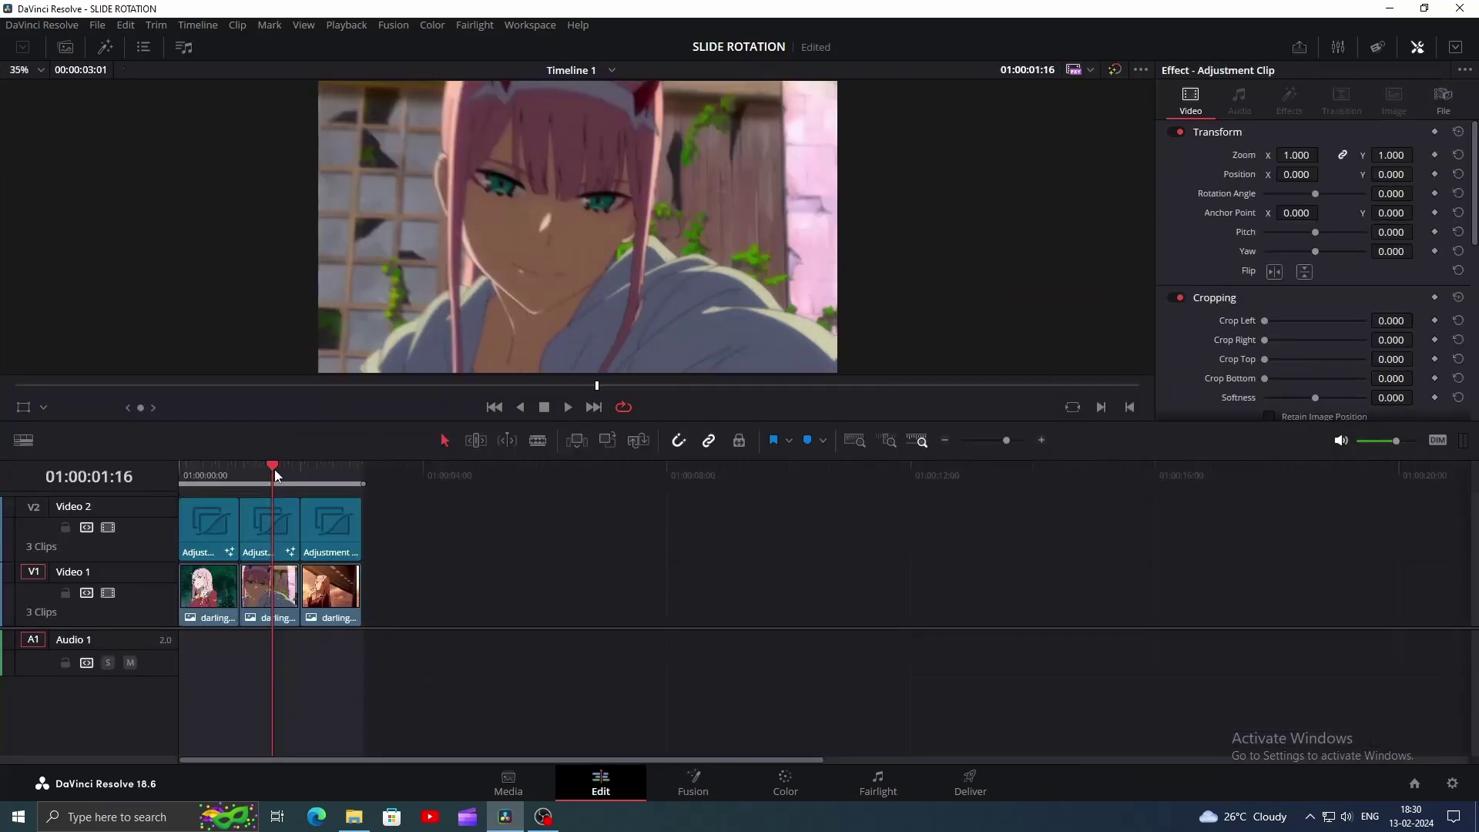
{"action": "left_click_drag", "start_coordinate": [274, 466], "coordinate": [335, 494]}
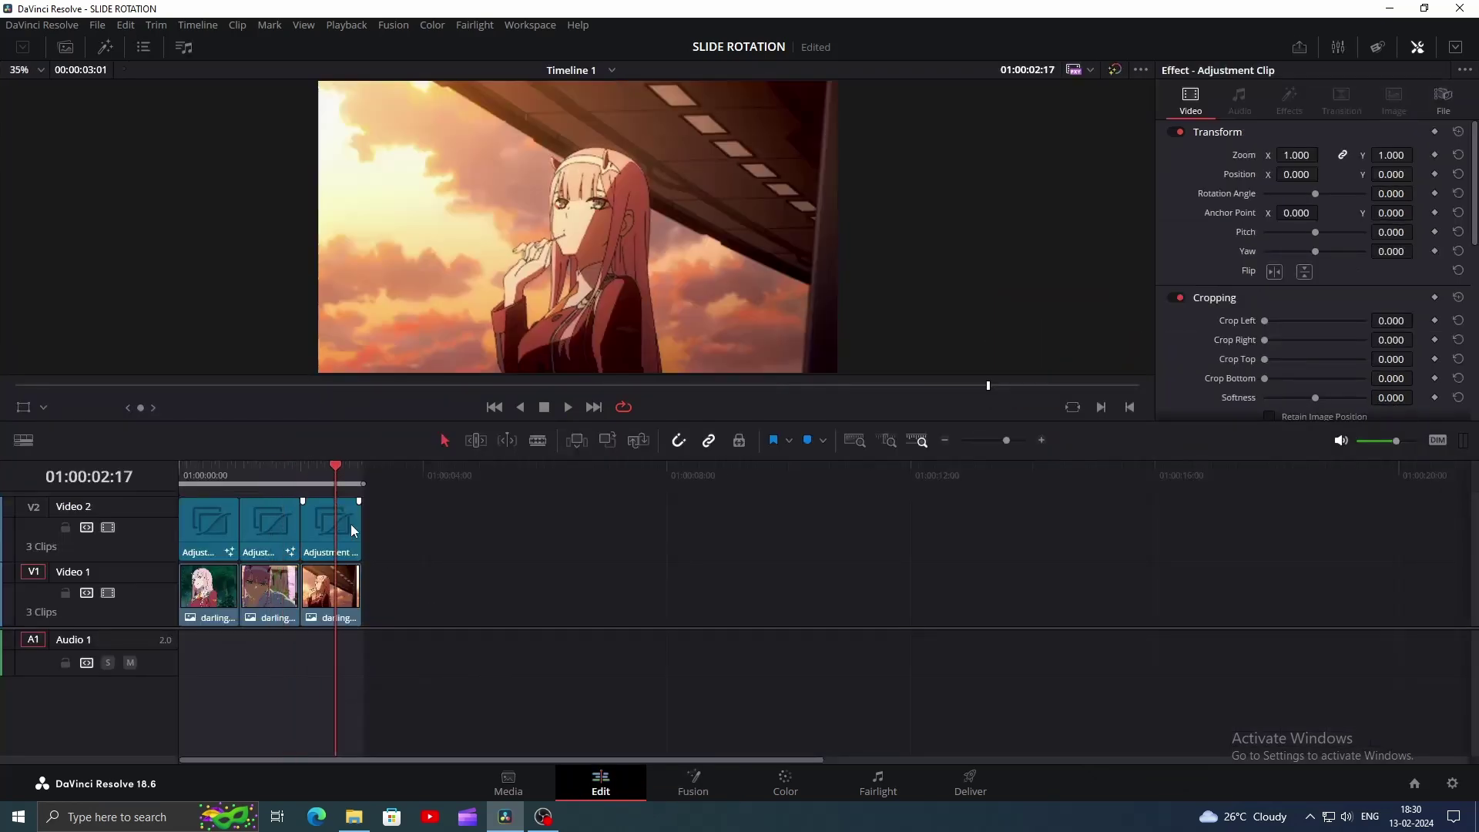
{"action": "left_click", "coordinate": [713, 778]}
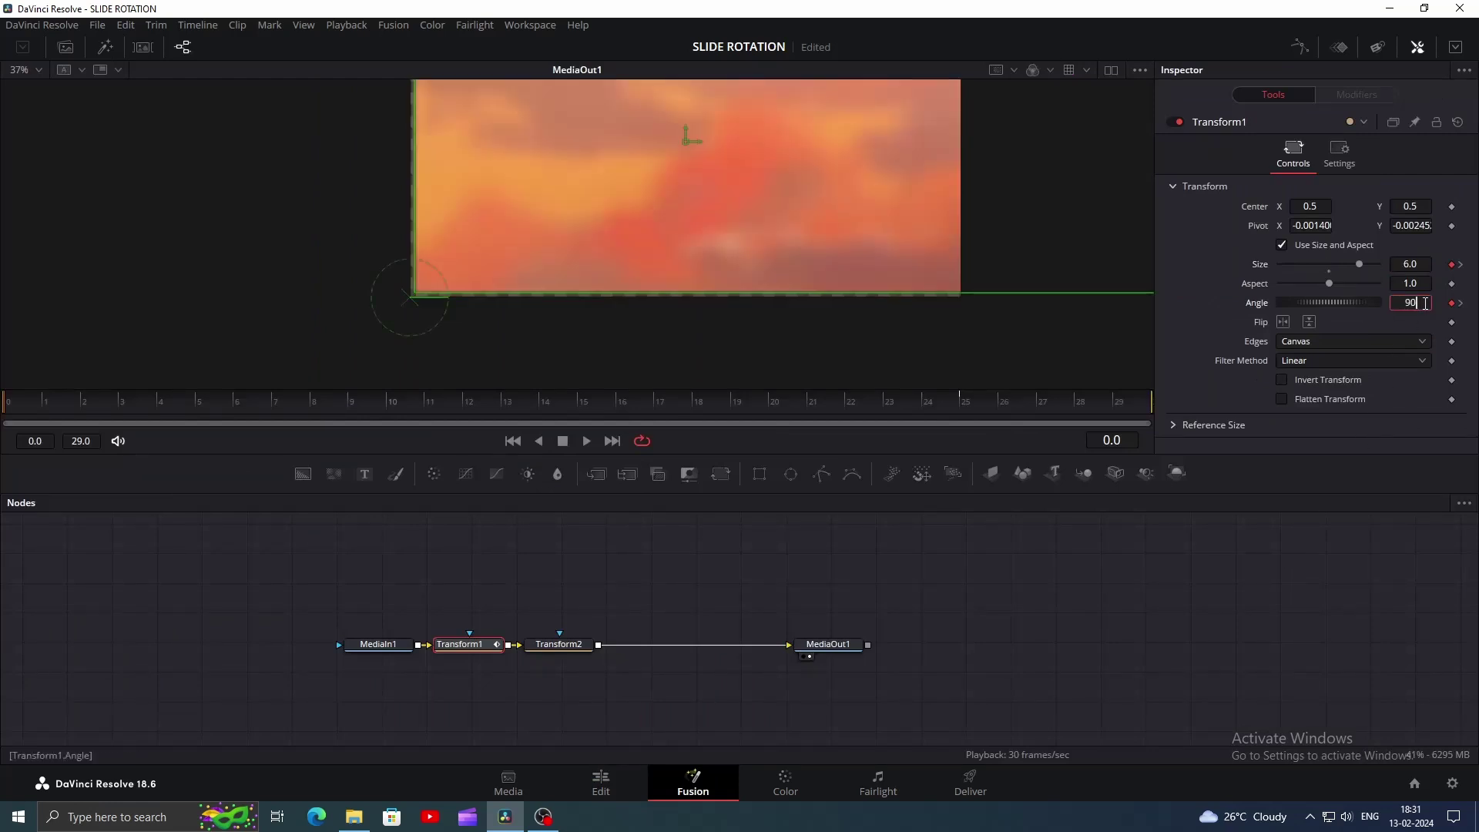
{"action": "key", "text": "Return"}
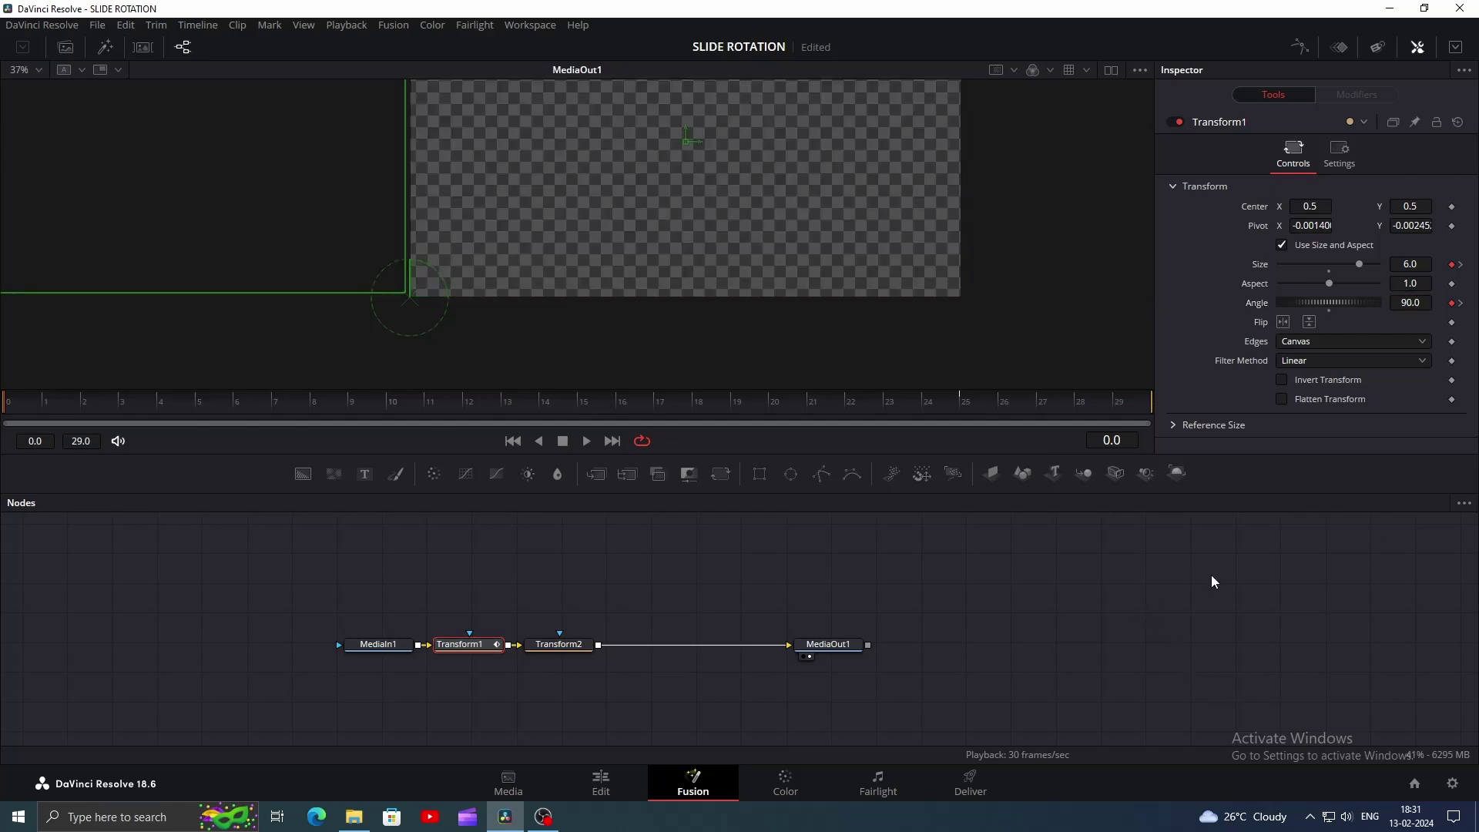
{"action": "left_click", "coordinate": [597, 560]}
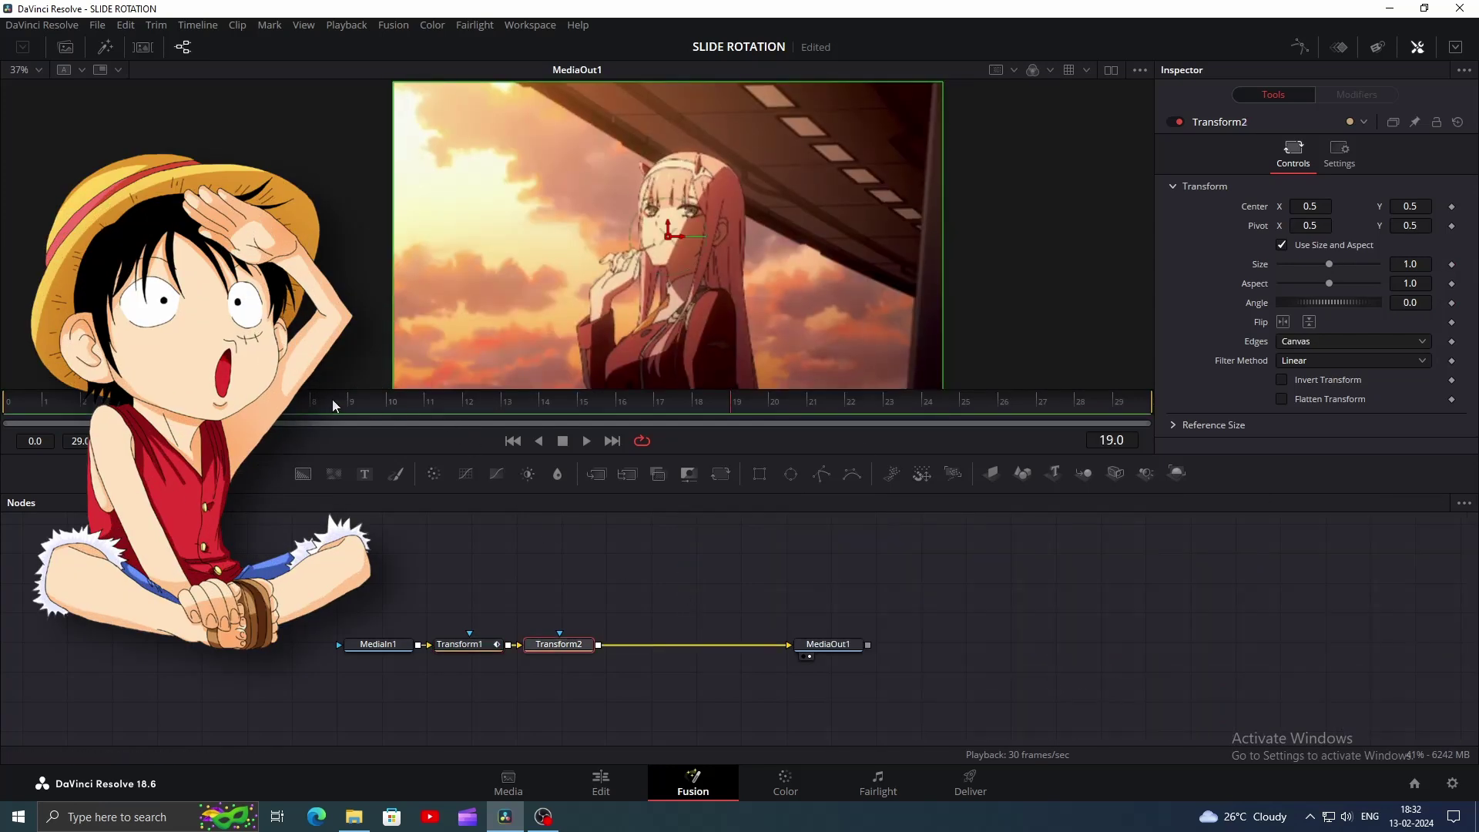
{"action": "left_click_drag", "start_coordinate": [333, 405], "coordinate": [394, 406]}
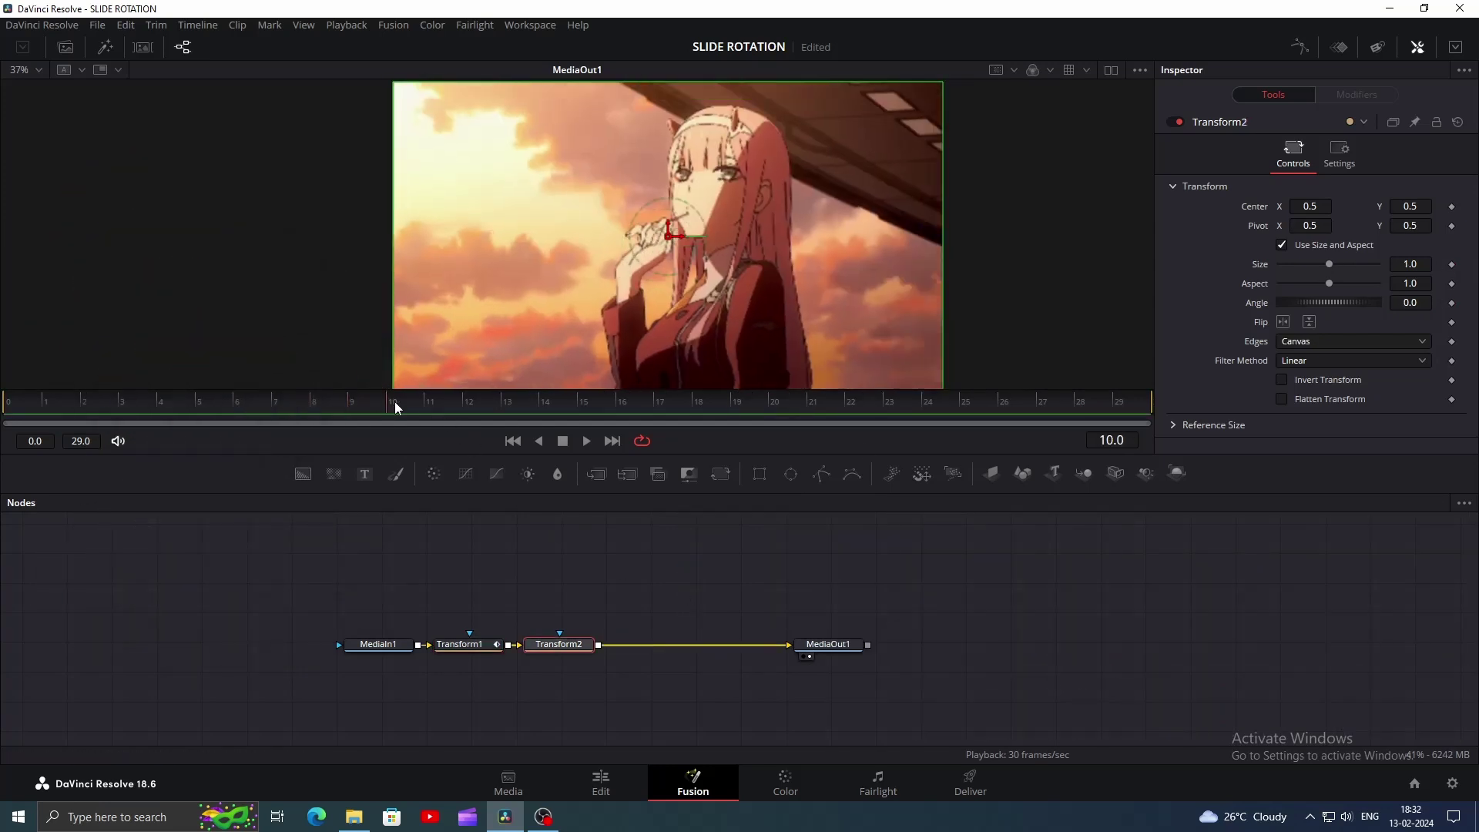
- Keyframe Transform2's Size from 1 at frame 10 to 0 at frame 29, ease it, and play back
{"action": "left_click", "coordinate": [1452, 264]}
{"action": "left_click", "coordinate": [1118, 401]}
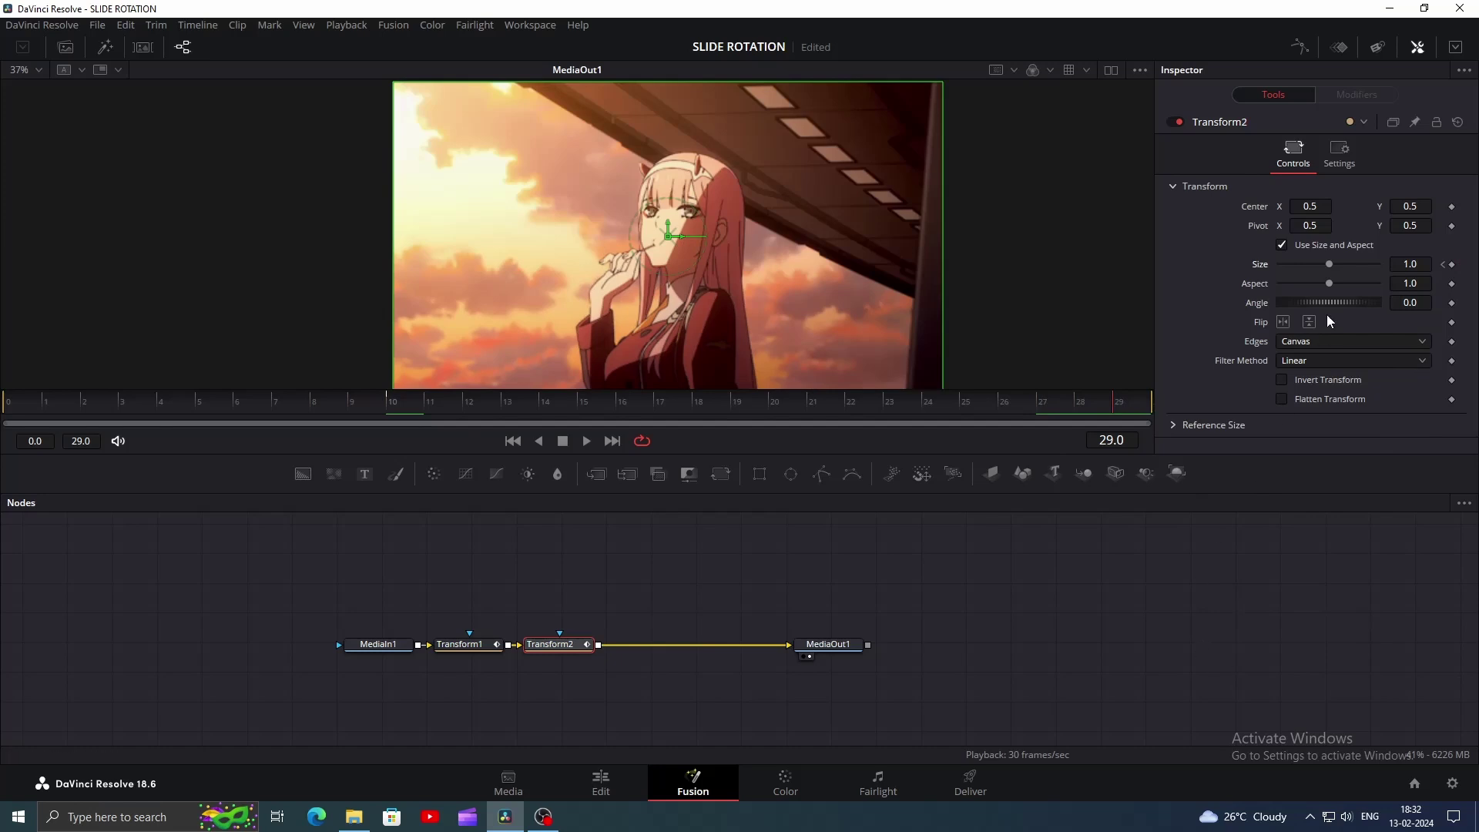
{"action": "left_click_drag", "start_coordinate": [1329, 264], "coordinate": [1278, 264]}
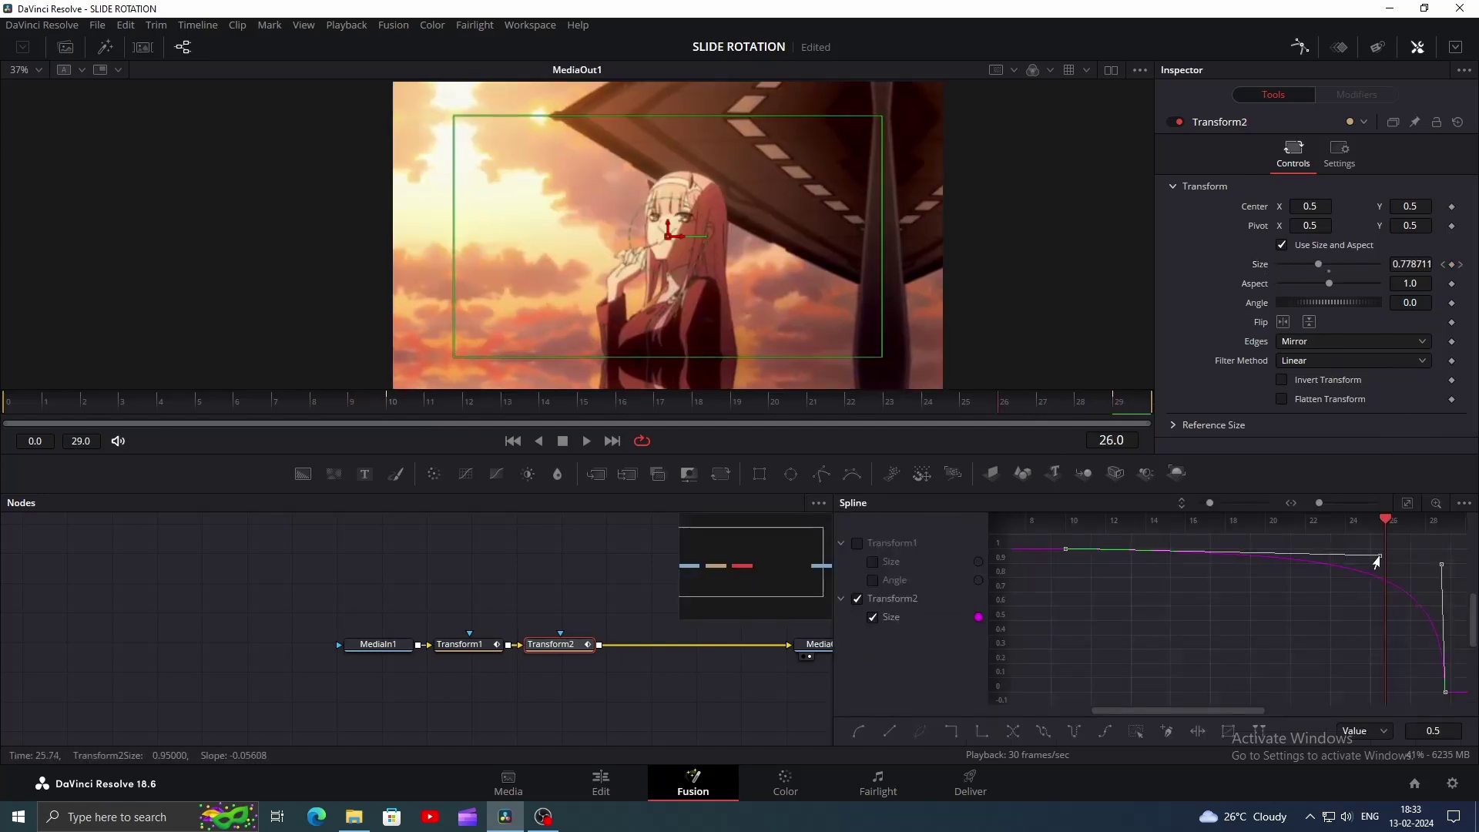
{"action": "left_click_drag", "start_coordinate": [1376, 562], "coordinate": [1415, 562]}
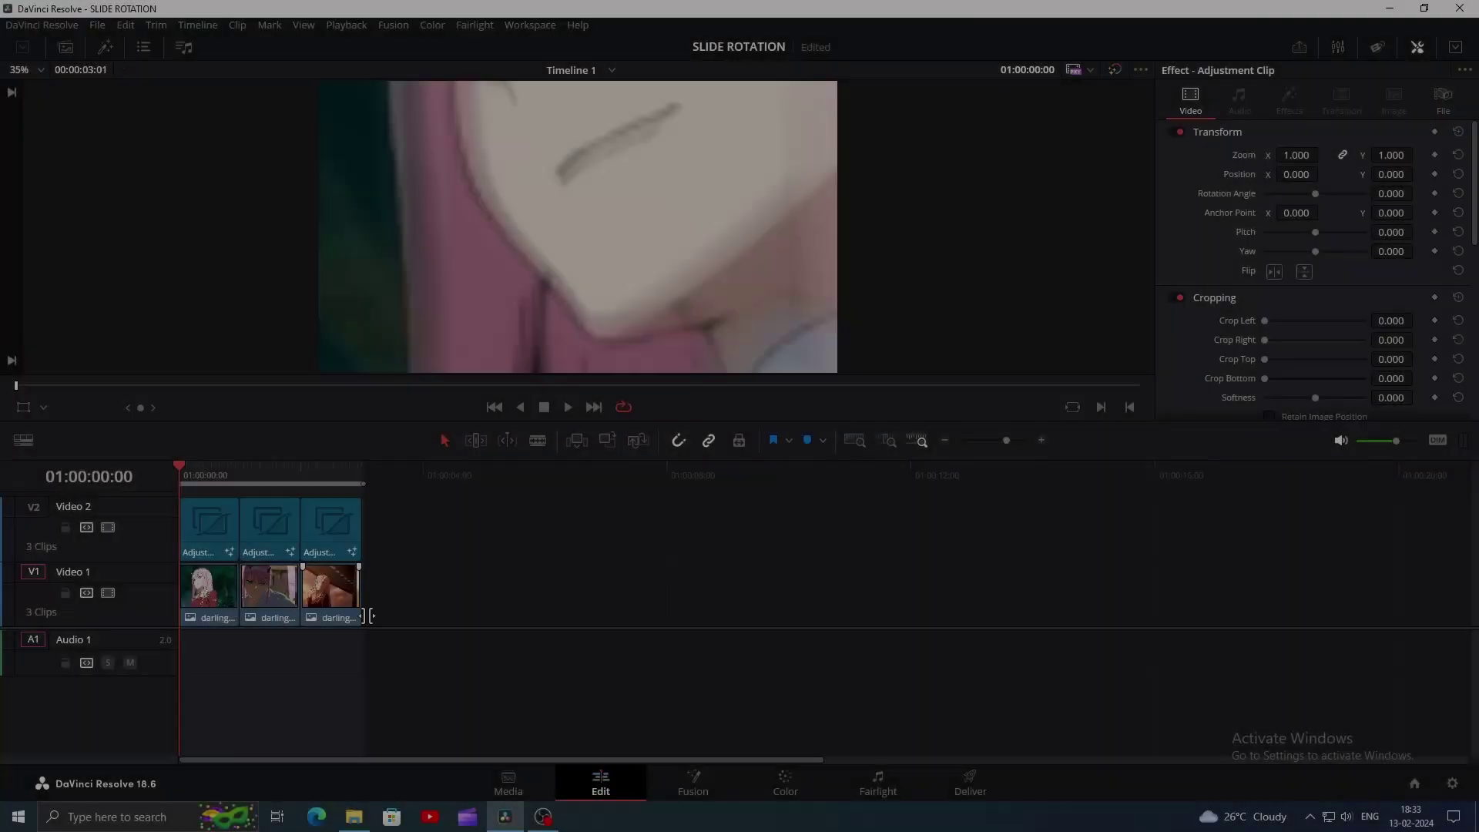
{"action": "key", "text": "space"}
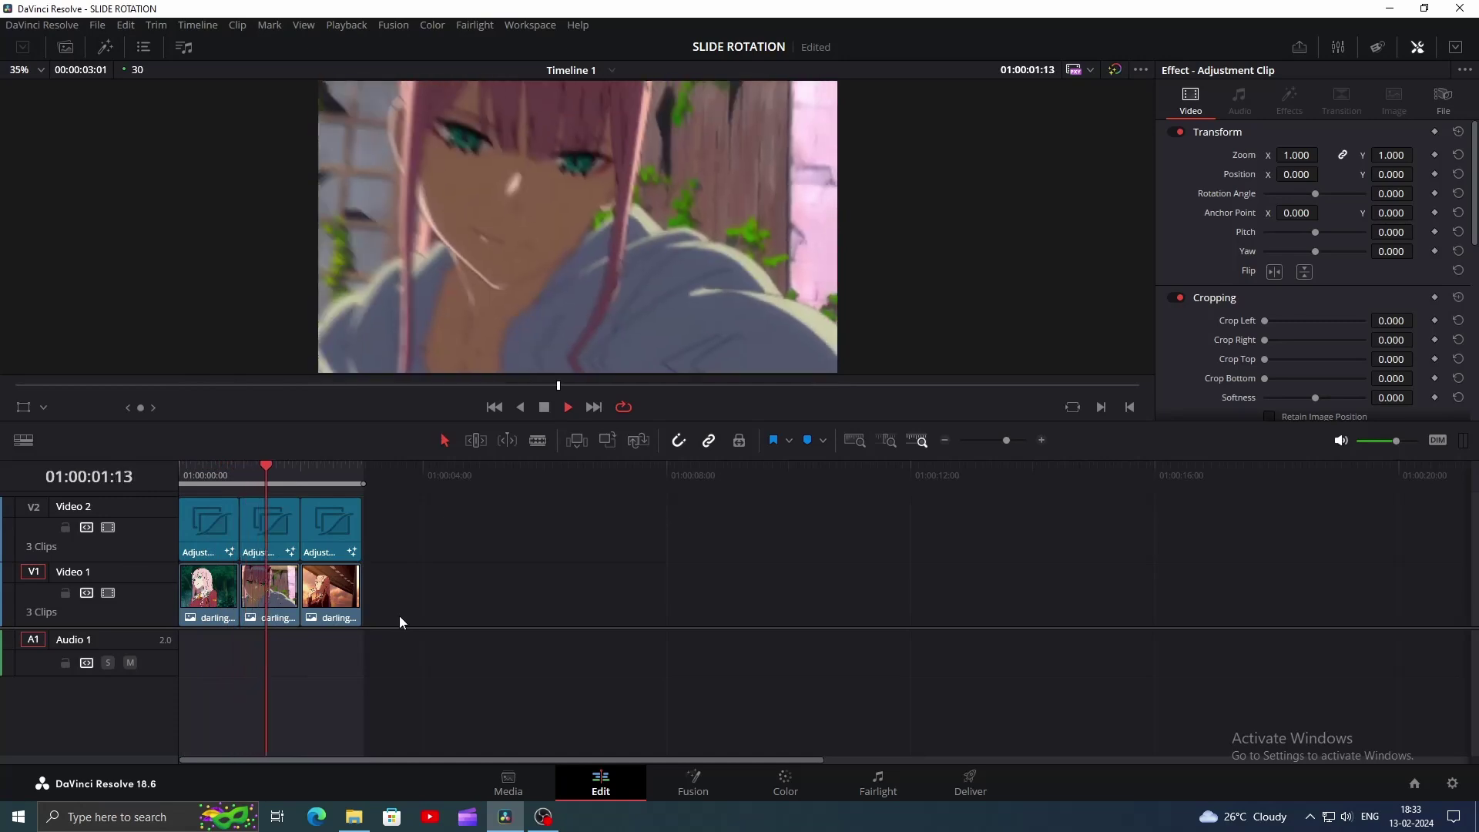